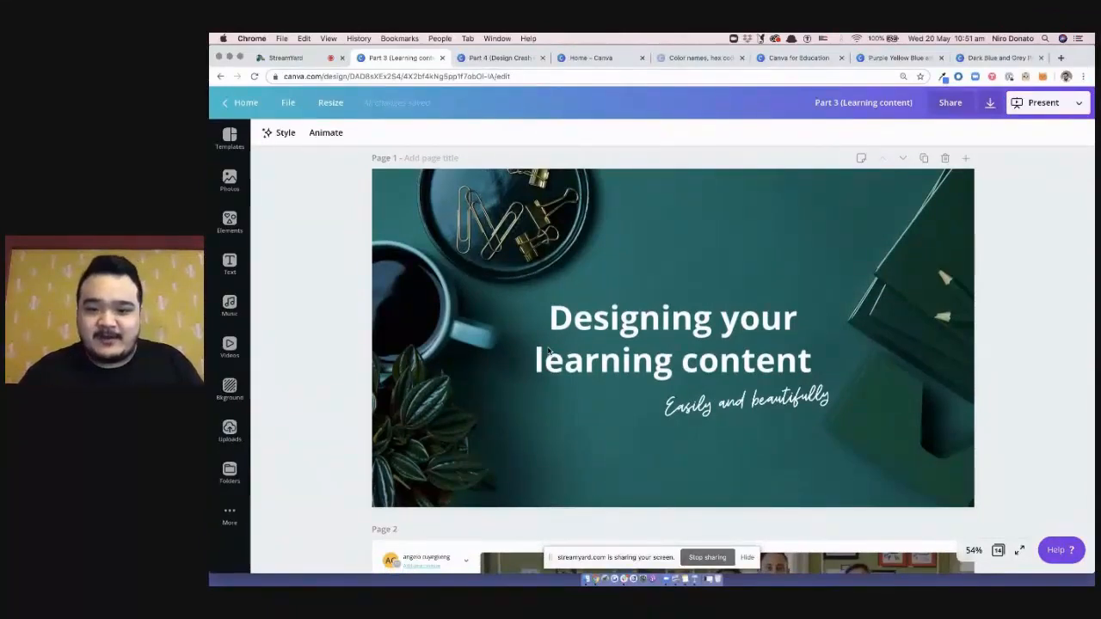
Look through the opening pages of the Part 3 (Learning content) design, down to the blank page 3
{"action": "scroll", "coordinate": [547, 350], "scroll_direction": "down", "scroll_amount": 1}
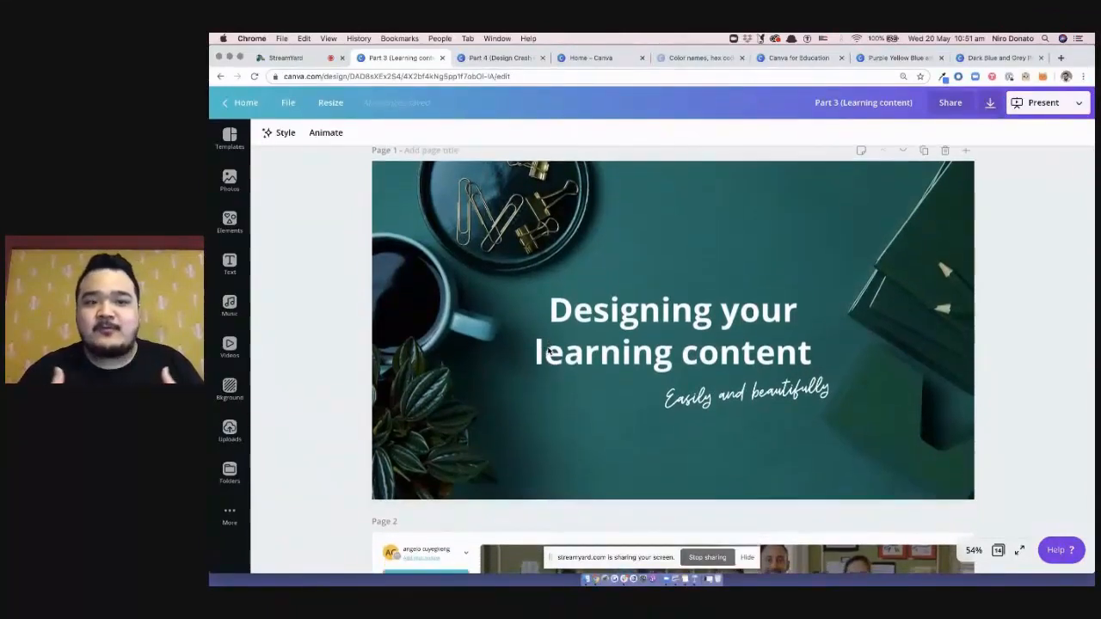
{"action": "scroll", "coordinate": [548, 350], "scroll_direction": "down", "scroll_amount": 5}
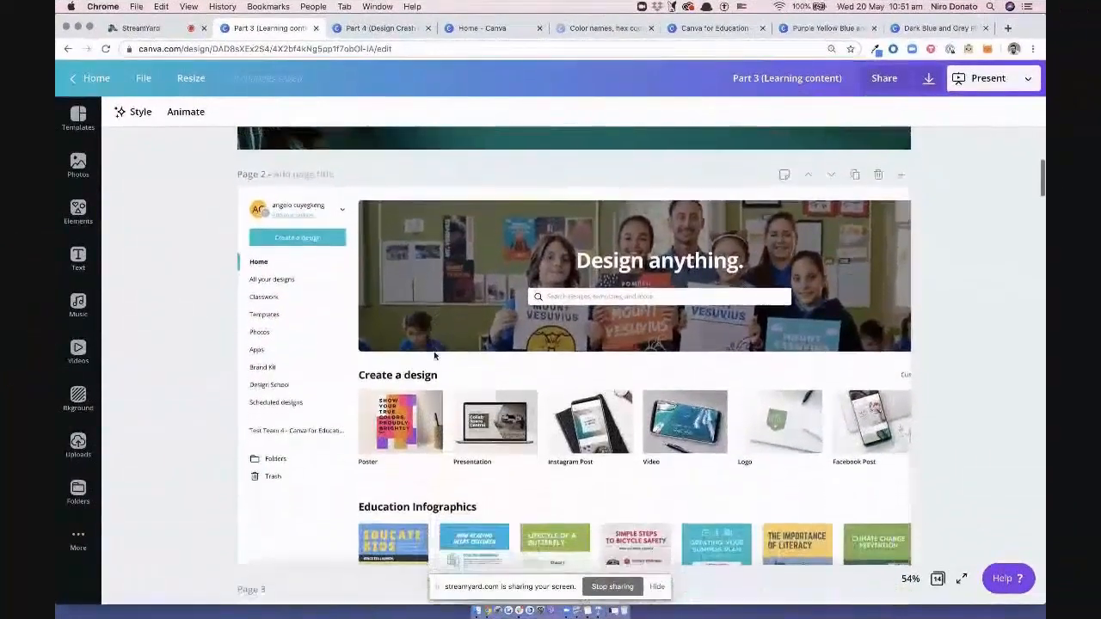
{"action": "scroll", "coordinate": [434, 355], "scroll_direction": "down", "scroll_amount": 1}
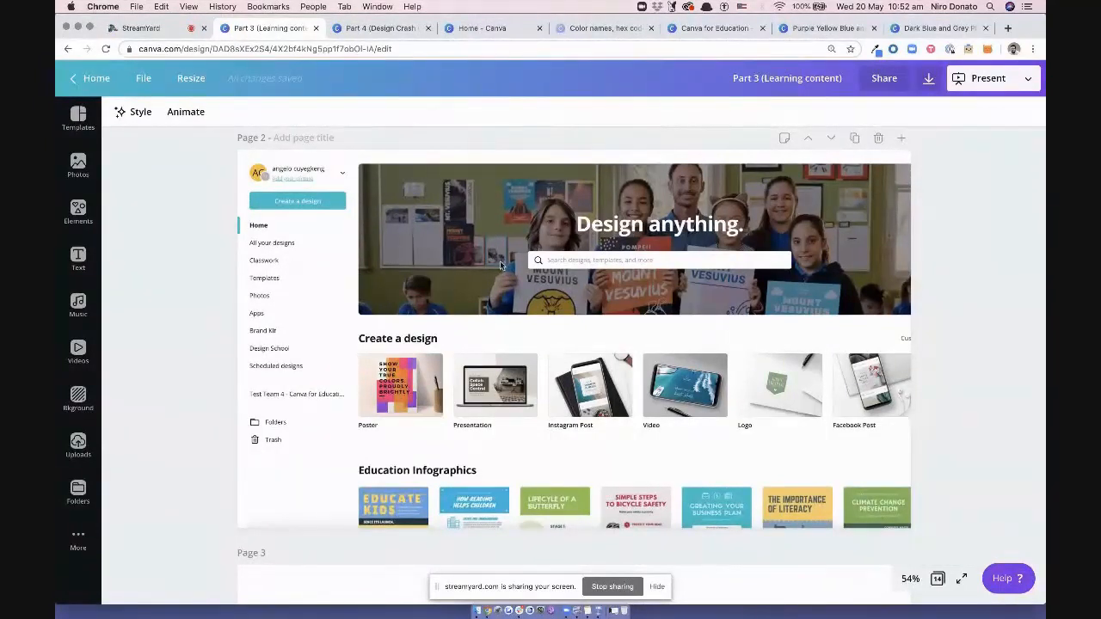
{"action": "scroll", "coordinate": [404, 357], "scroll_direction": "down", "scroll_amount": 1}
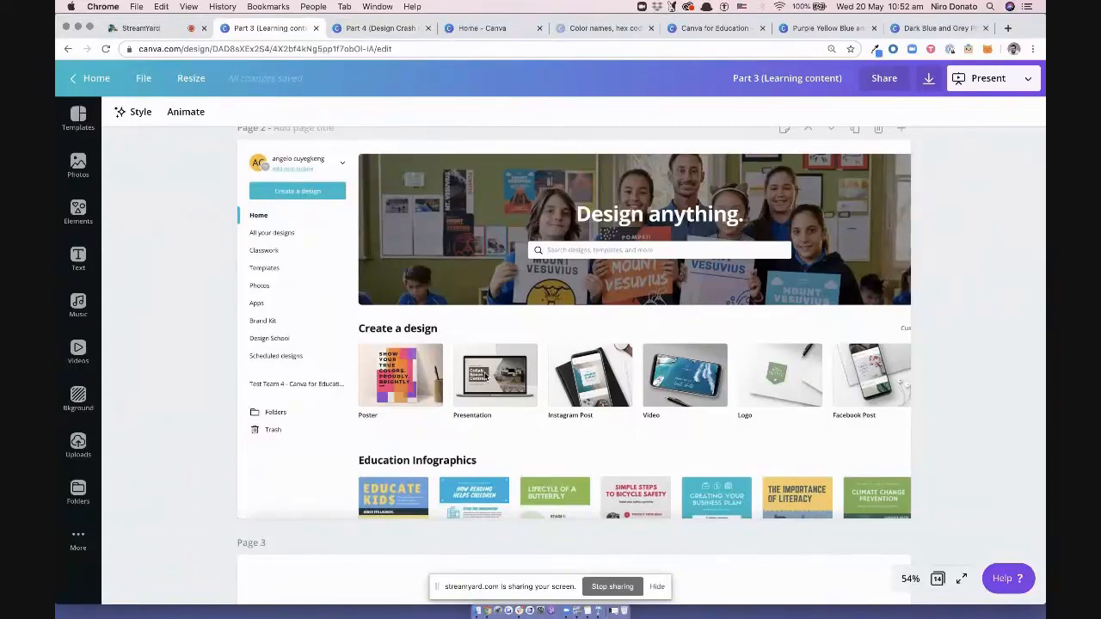
{"action": "scroll", "coordinate": [485, 376], "scroll_direction": "down", "scroll_amount": 5}
{"action": "scroll", "coordinate": [484, 376], "scroll_direction": "up", "scroll_amount": 2}
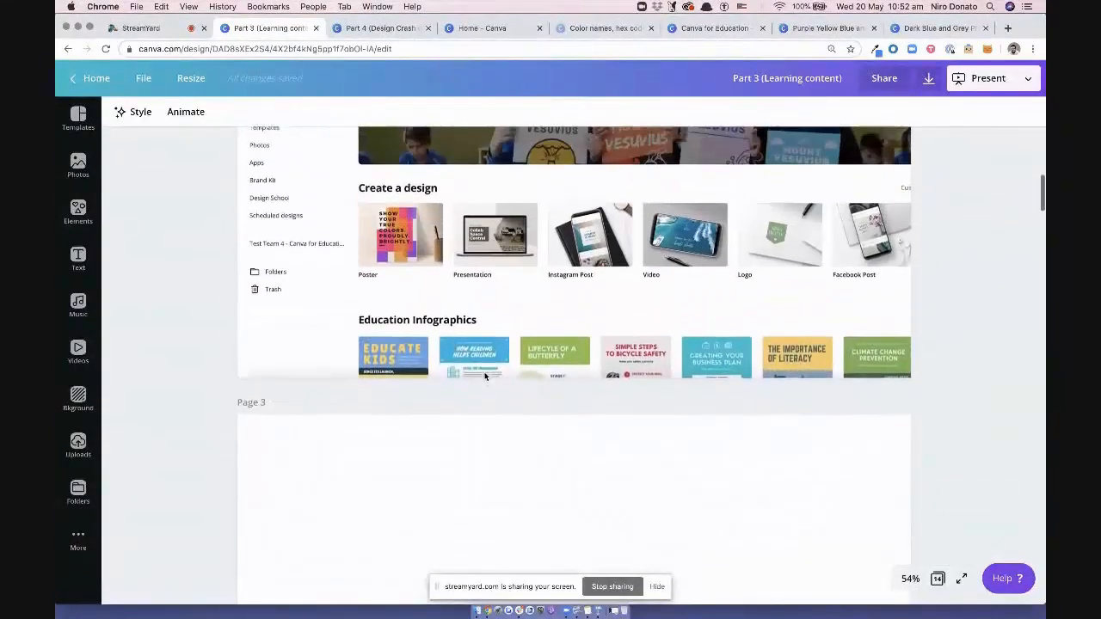
{"action": "scroll", "coordinate": [505, 259], "scroll_direction": "down", "scroll_amount": 4}
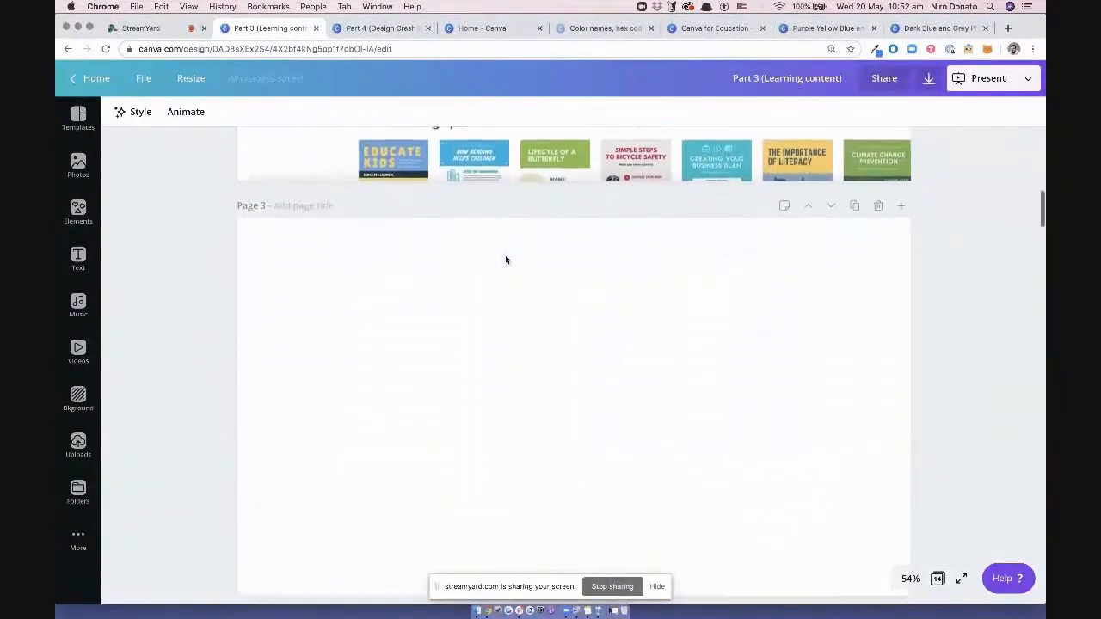
{"action": "scroll", "coordinate": [505, 259], "scroll_direction": "down", "scroll_amount": 1}
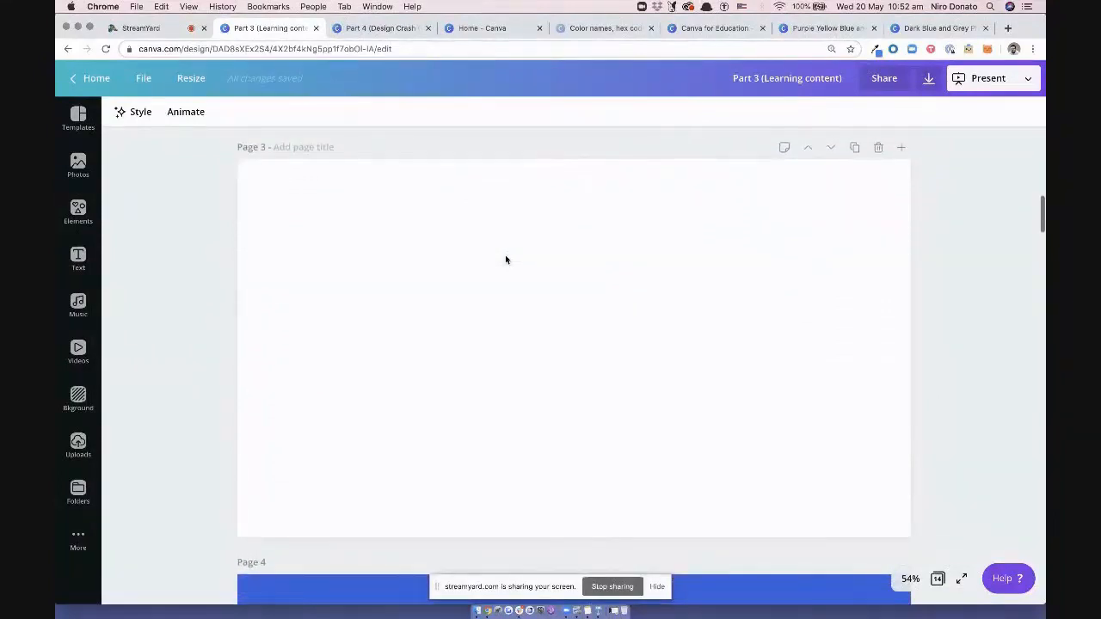
{"action": "scroll", "coordinate": [505, 259], "scroll_direction": "up", "scroll_amount": 1}
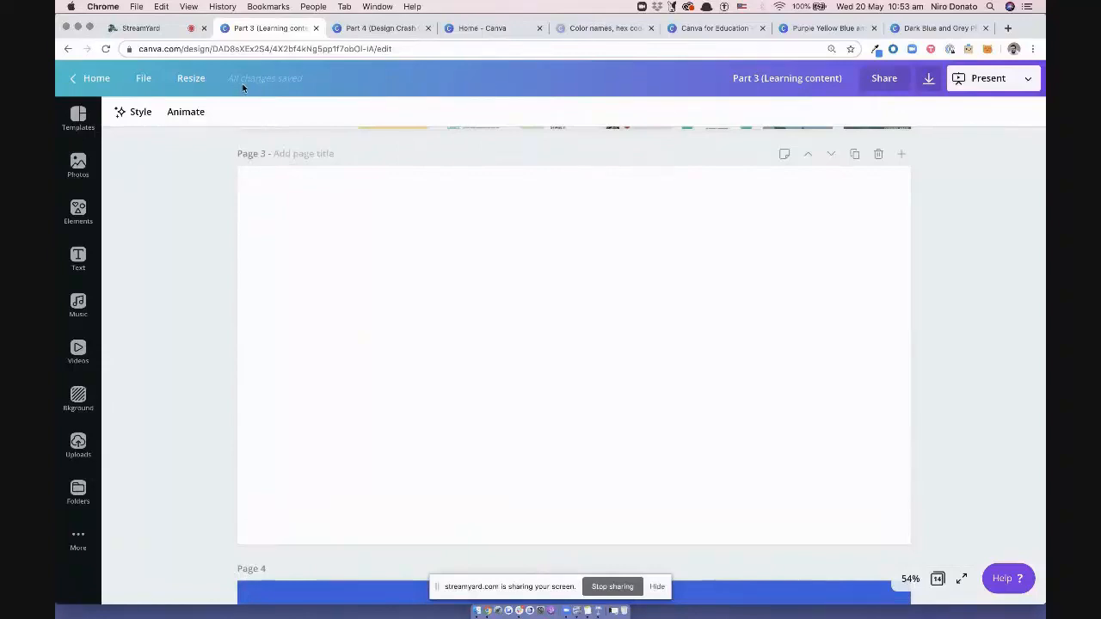
Select blank page 3 and examine the layouts of the White and Cream Community Church Presentation template
{"action": "left_click", "coordinate": [144, 79]}
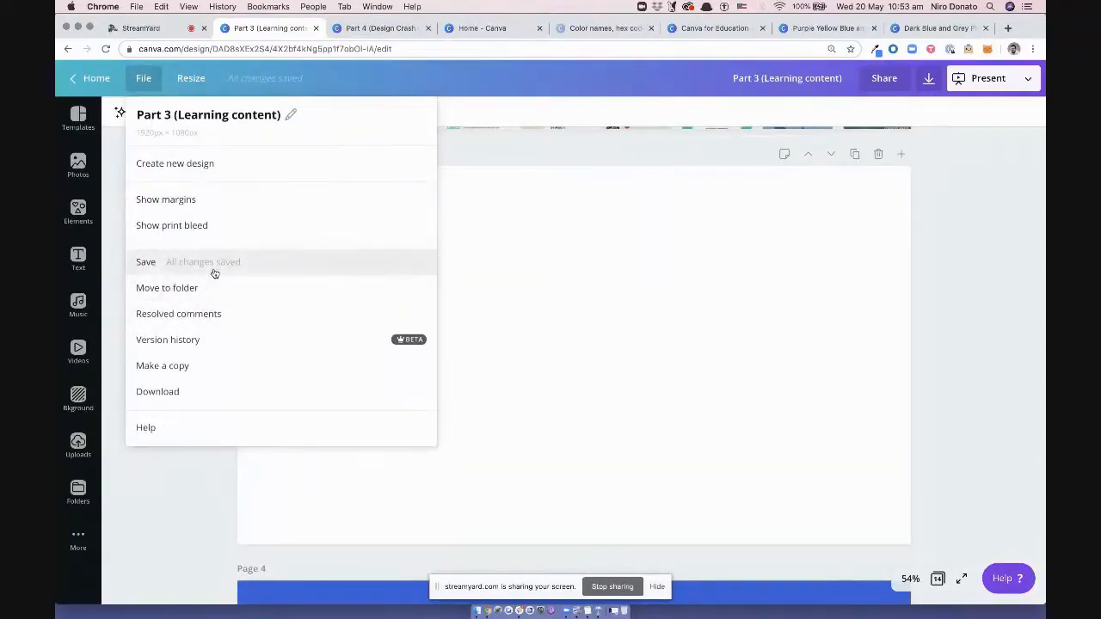
{"action": "left_click", "coordinate": [563, 296]}
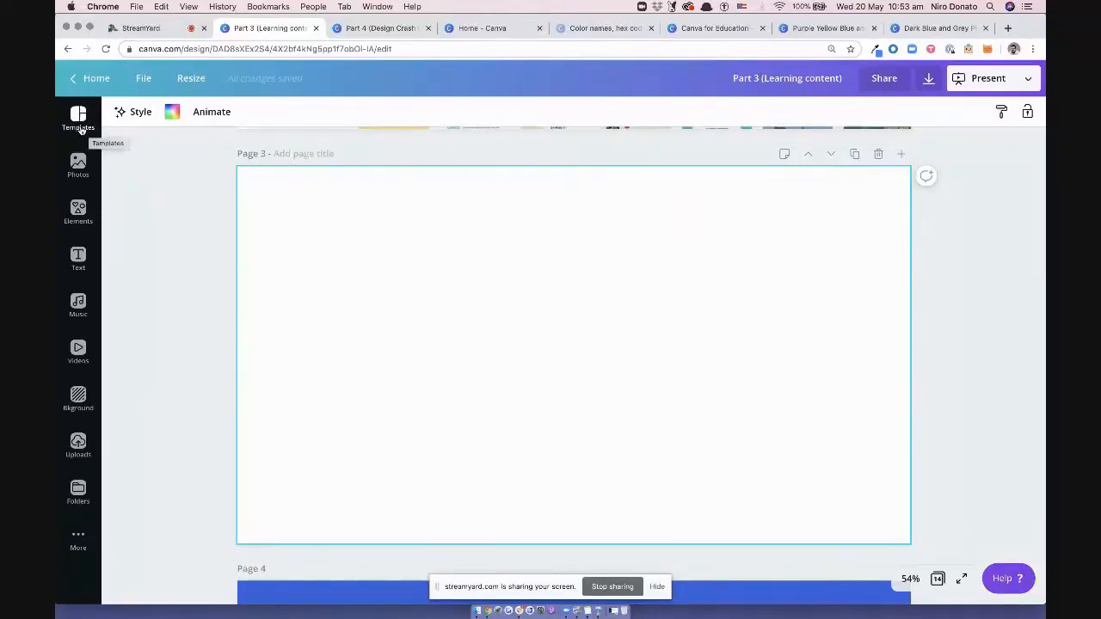
{"action": "left_click", "coordinate": [83, 128]}
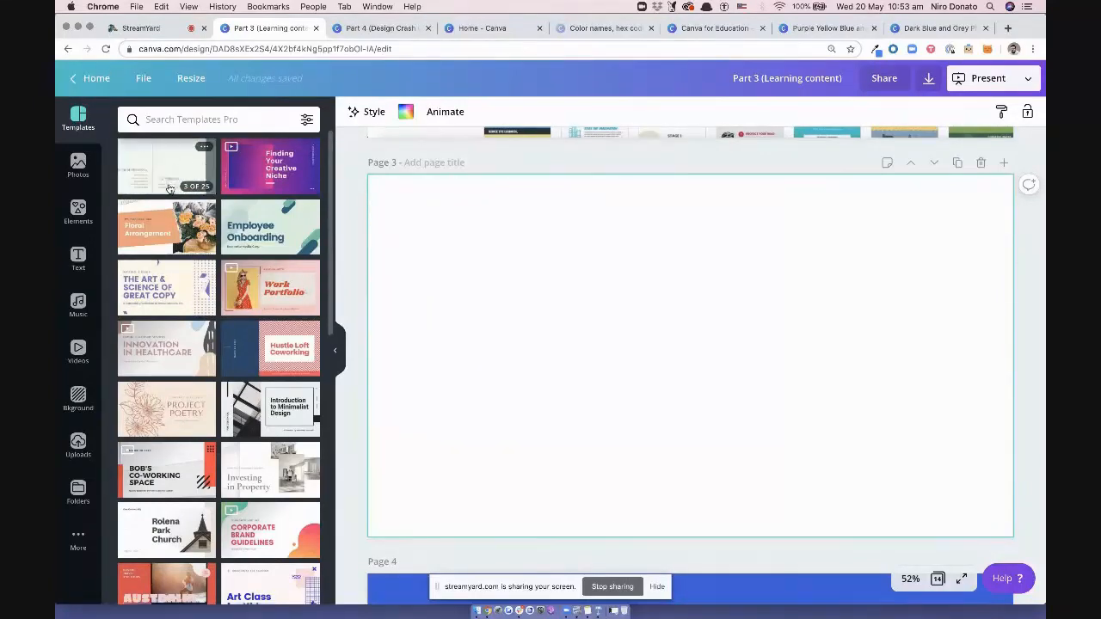
{"action": "scroll", "coordinate": [170, 188], "scroll_direction": "down", "scroll_amount": 1}
{"action": "scroll", "coordinate": [171, 188], "scroll_direction": "down", "scroll_amount": 5}
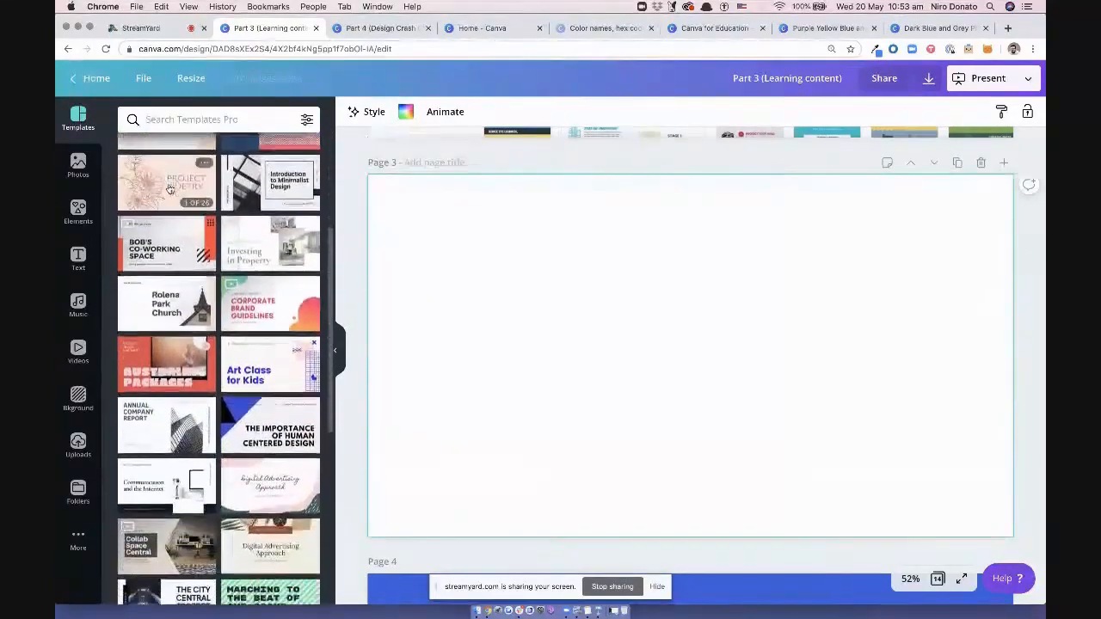
{"action": "left_click", "coordinate": [181, 262]}
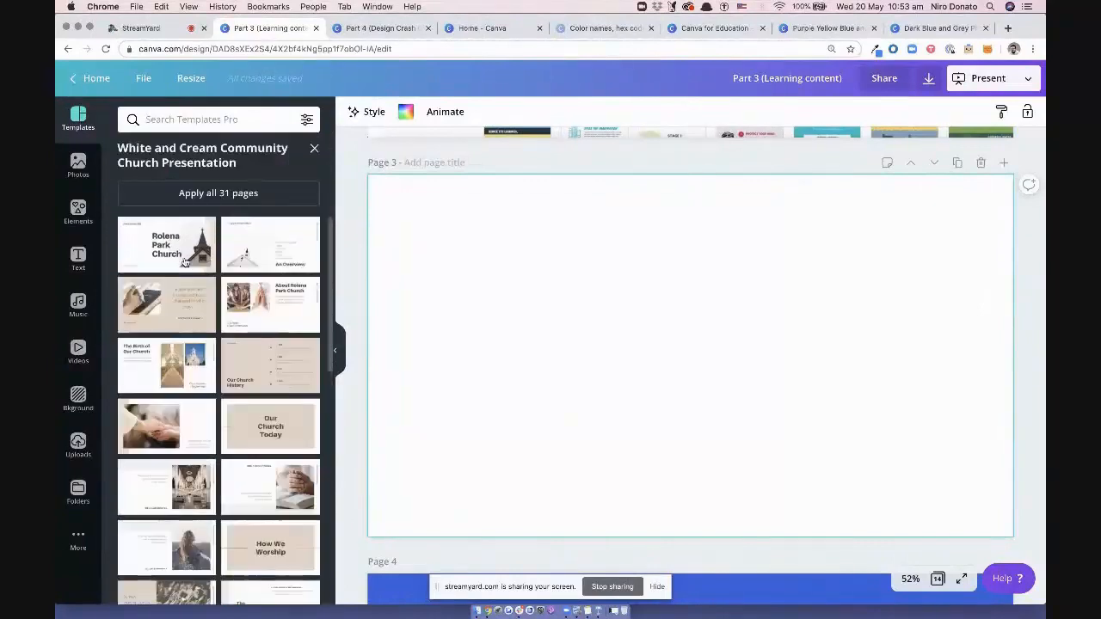
{"action": "scroll", "coordinate": [170, 242], "scroll_direction": "down", "scroll_amount": 10}
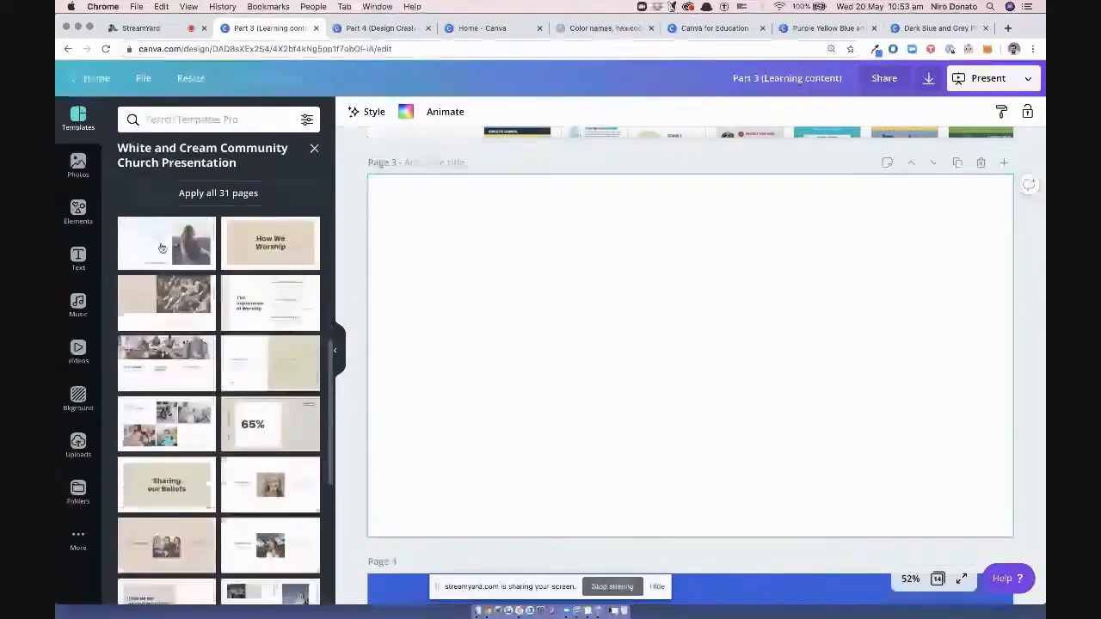
{"action": "scroll", "coordinate": [161, 248], "scroll_direction": "up", "scroll_amount": 10}
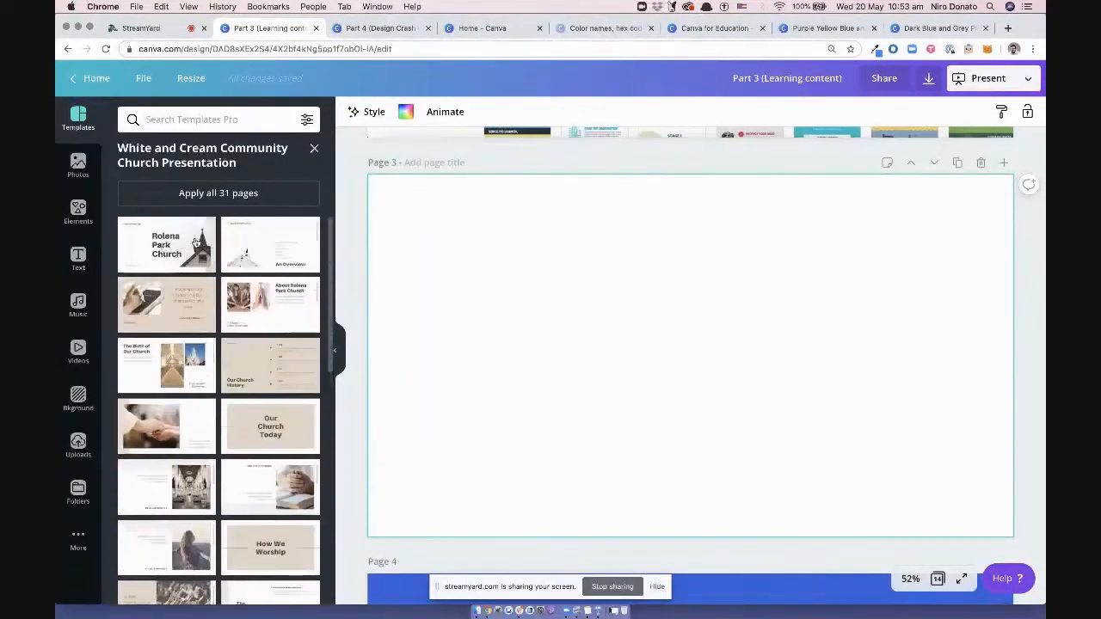
Try the Rolena Park Church cover layout on page 3, undo it, and return to the full template list
{"action": "left_click", "coordinate": [197, 243]}
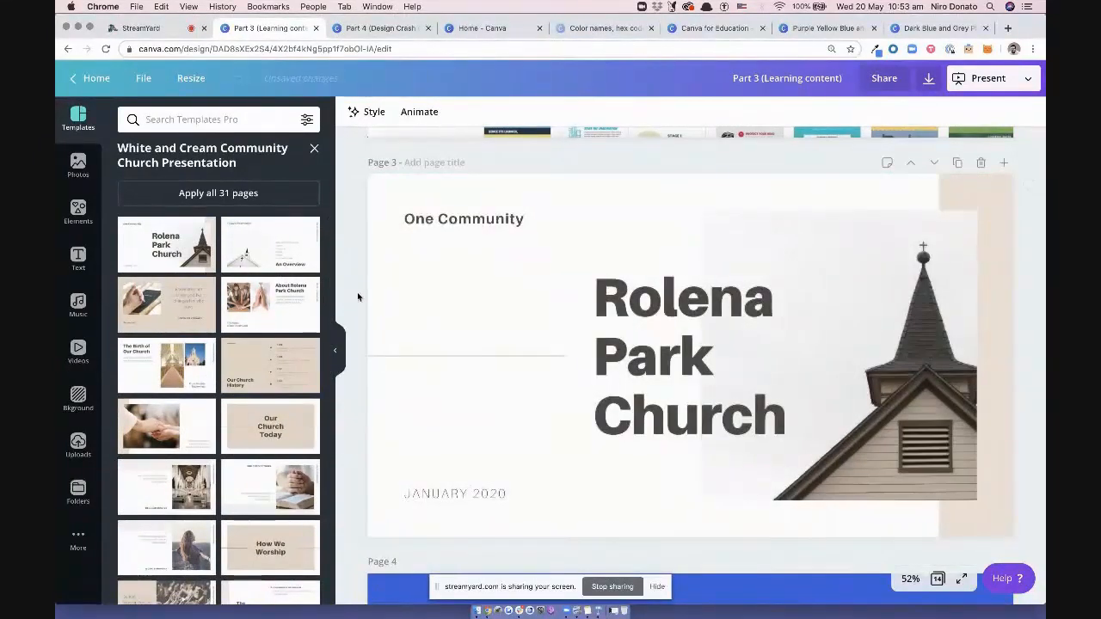
{"action": "key", "text": "super+z"}
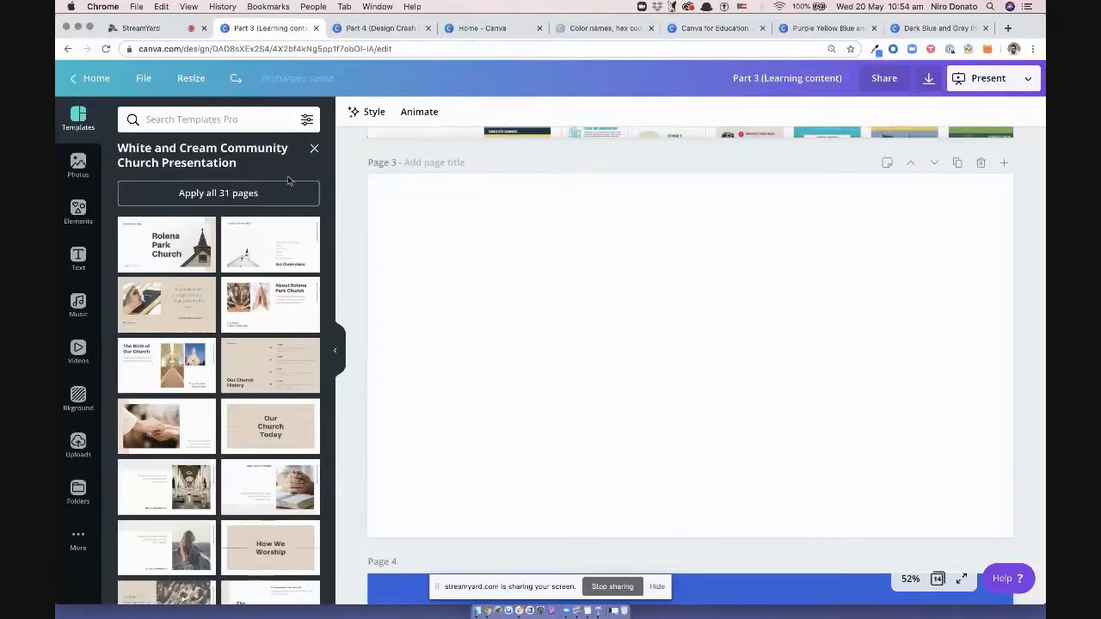
{"action": "left_click", "coordinate": [314, 148]}
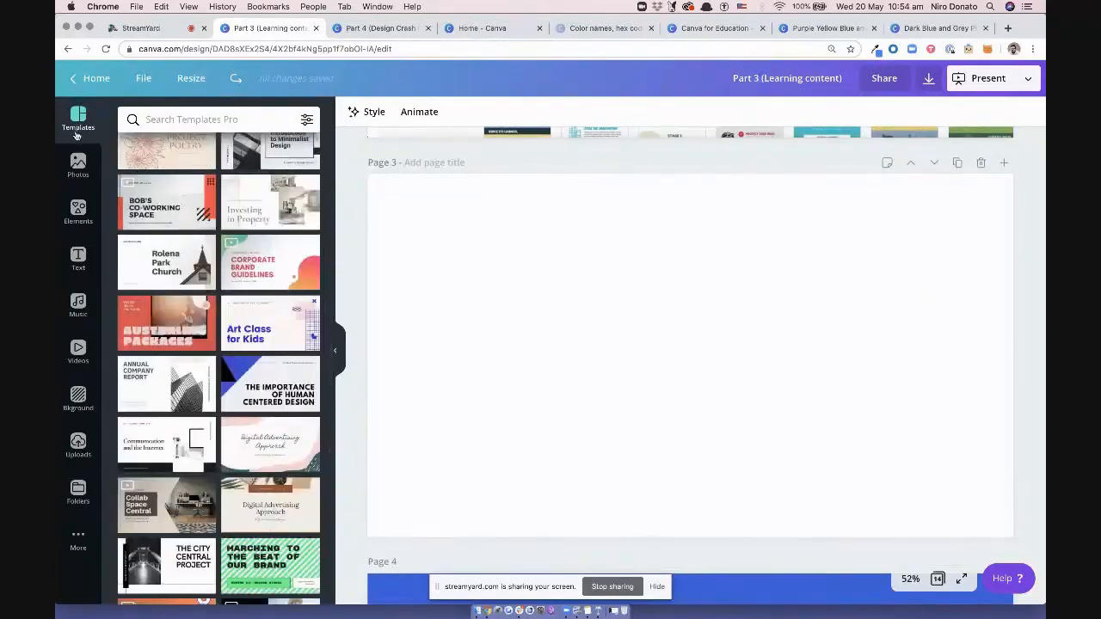
Search the photo library for "beach" and look through the related category suggestions
{"action": "left_click", "coordinate": [77, 162]}
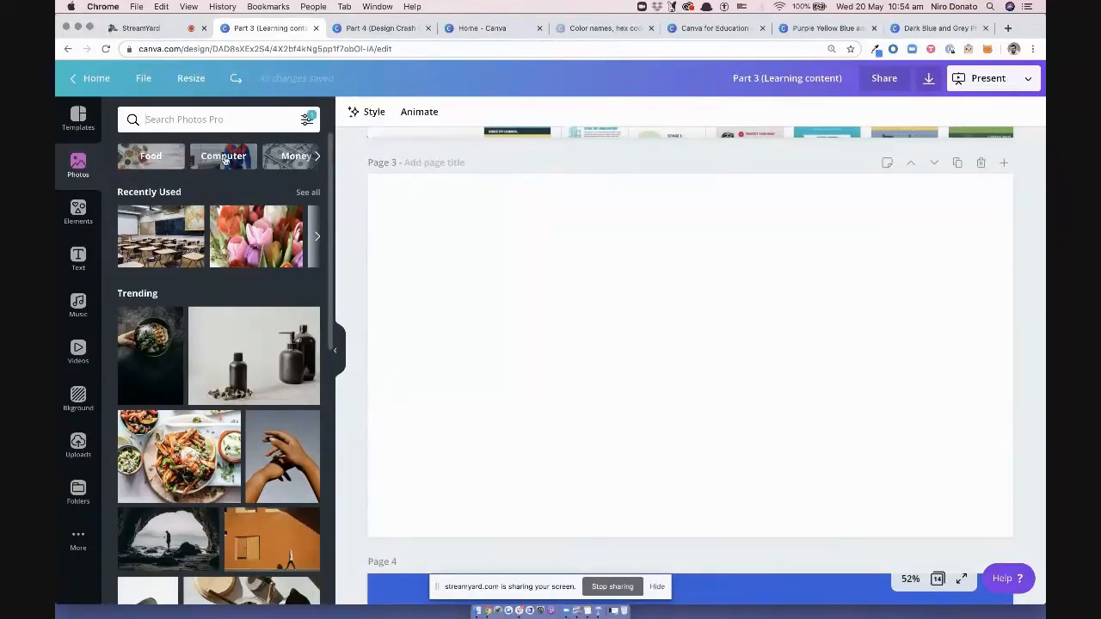
{"action": "left_click", "coordinate": [253, 126]}
{"action": "type", "text": "beach"}
{"action": "key", "text": "Return"}
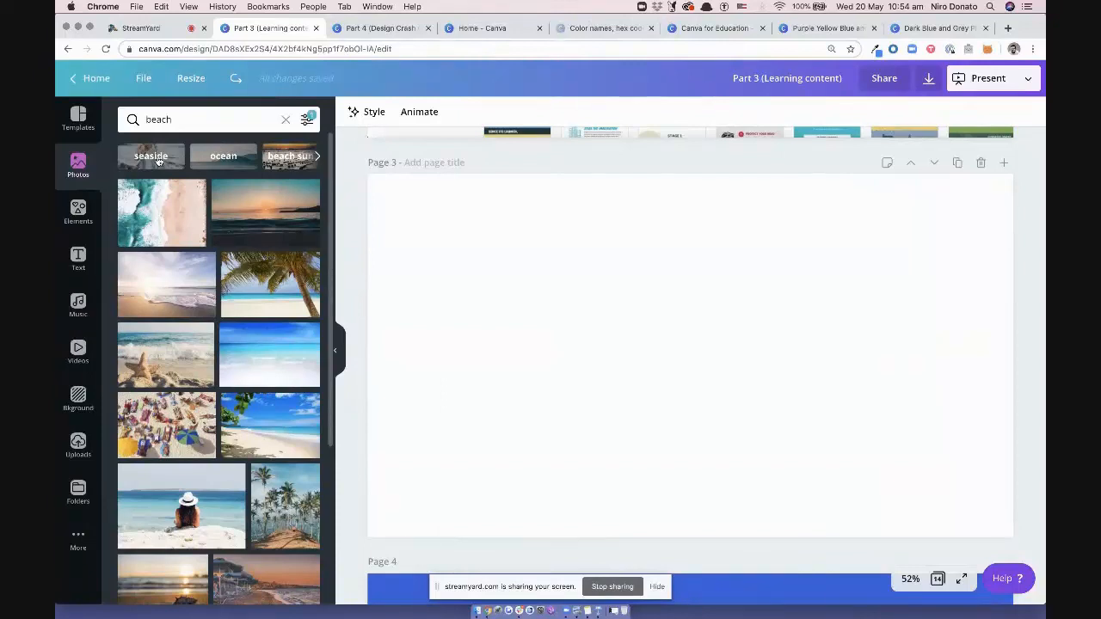
{"action": "left_click", "coordinate": [317, 157]}
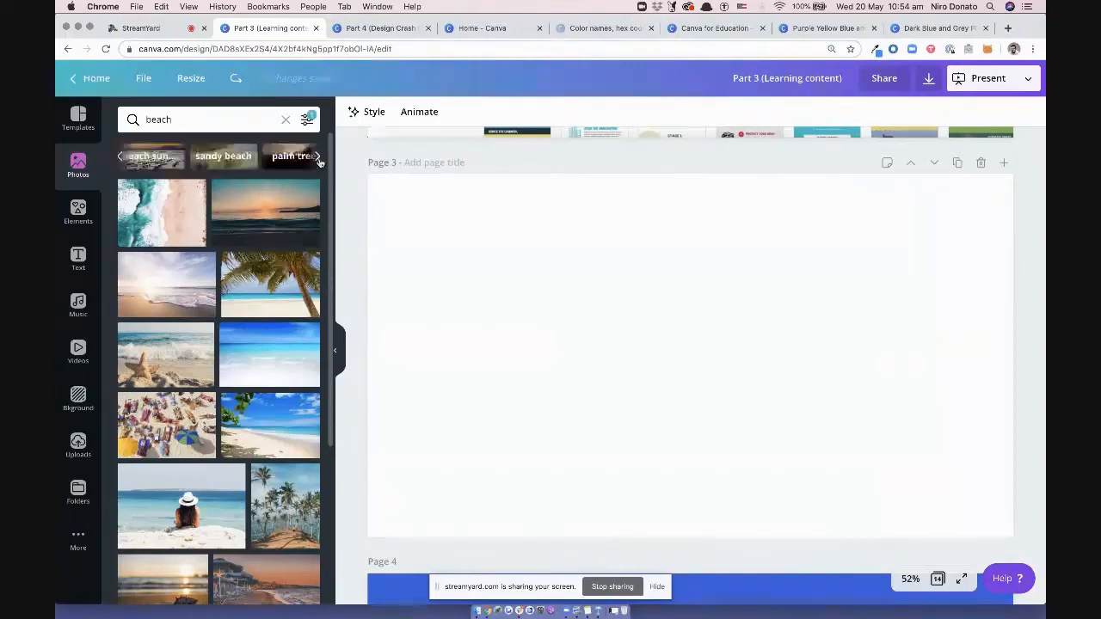
{"action": "left_click", "coordinate": [317, 158]}
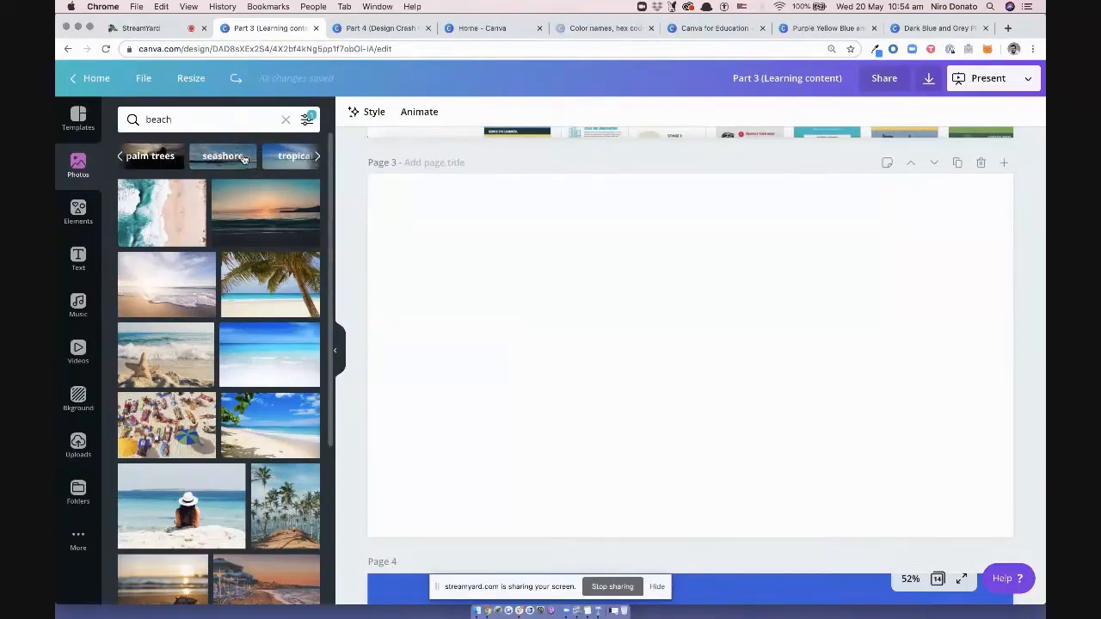
Try the beach photo with overhanging green leaves on page 3, delete it, and clear the photo search
{"action": "scroll", "coordinate": [205, 235], "scroll_direction": "down", "scroll_amount": 2}
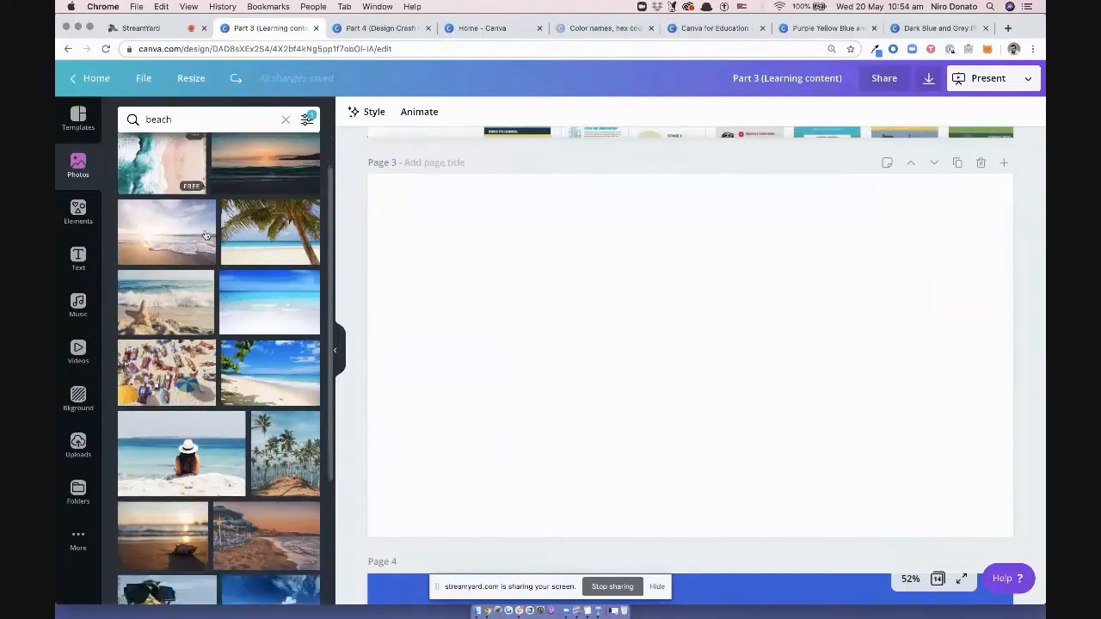
{"action": "scroll", "coordinate": [206, 235], "scroll_direction": "down", "scroll_amount": 5}
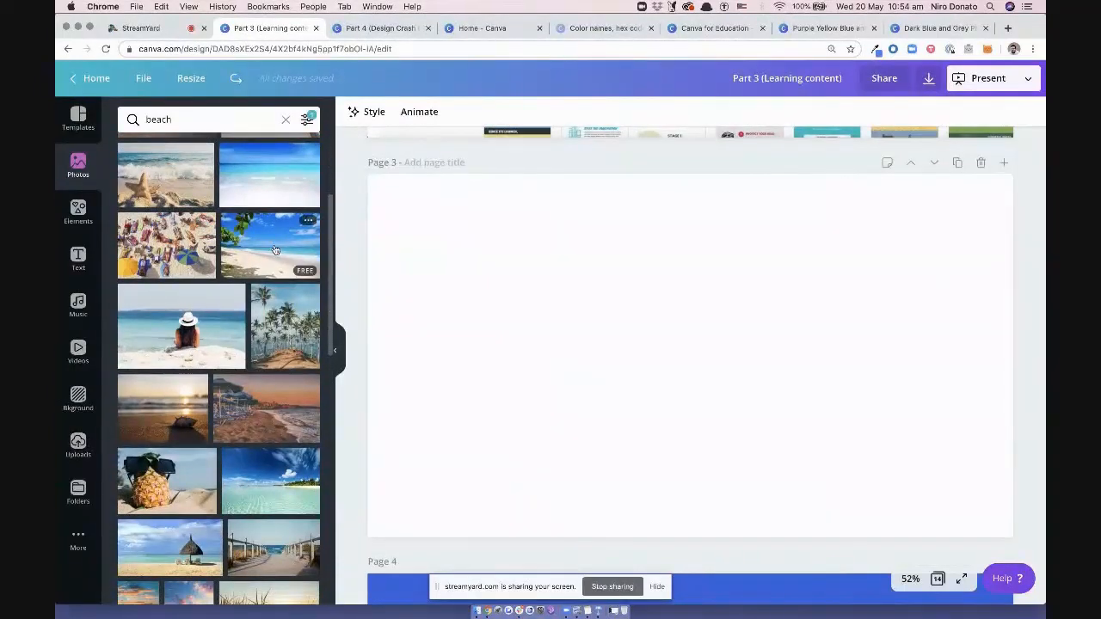
{"action": "left_click", "coordinate": [274, 249]}
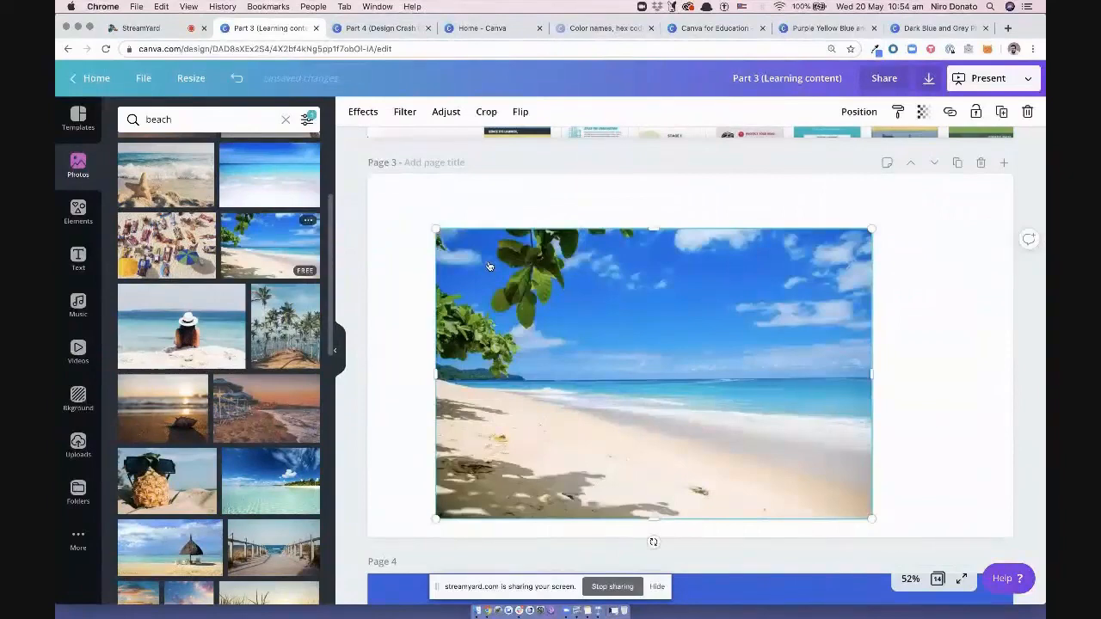
{"action": "key", "text": "Delete"}
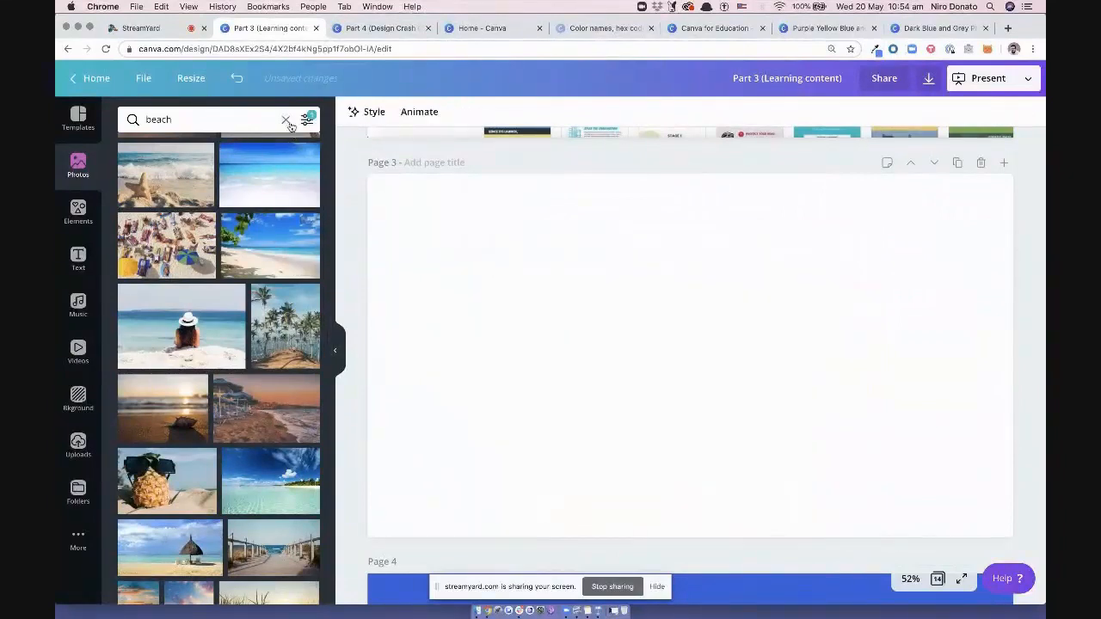
{"action": "left_click", "coordinate": [286, 120]}
View all recently used elements and return to the elements overview
{"action": "left_click", "coordinate": [83, 214]}
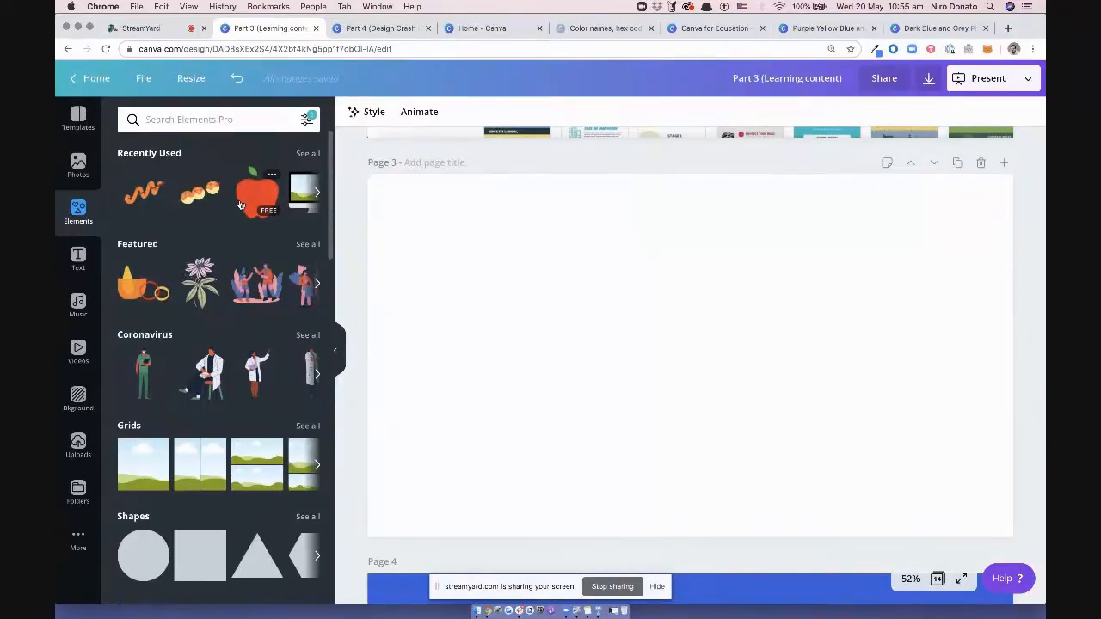
{"action": "left_click", "coordinate": [313, 157]}
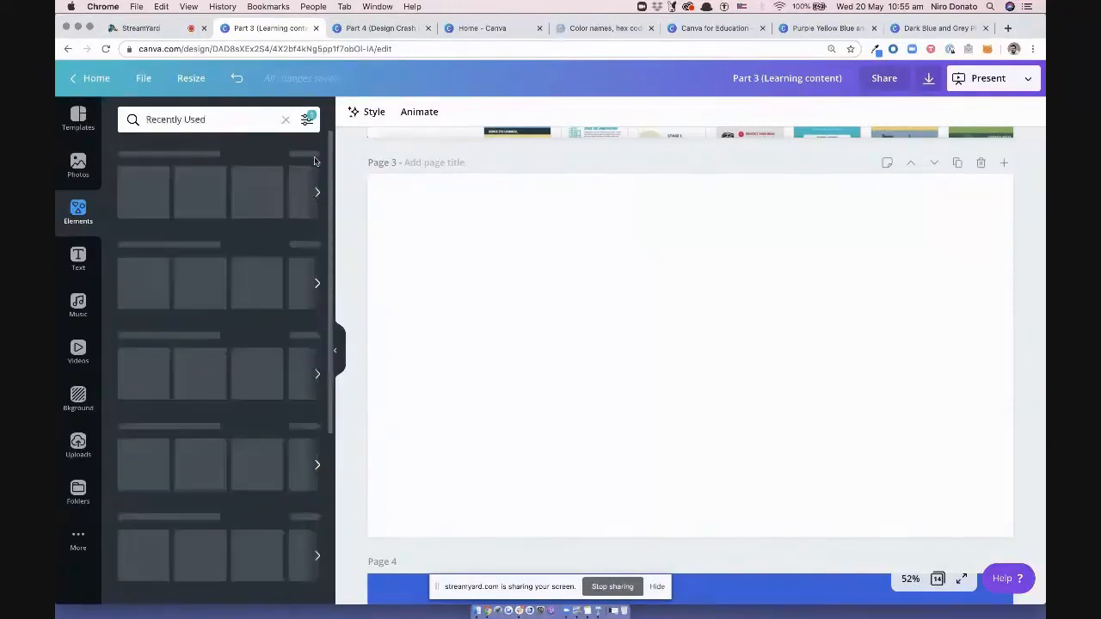
{"action": "scroll", "coordinate": [232, 185], "scroll_direction": "down", "scroll_amount": 2}
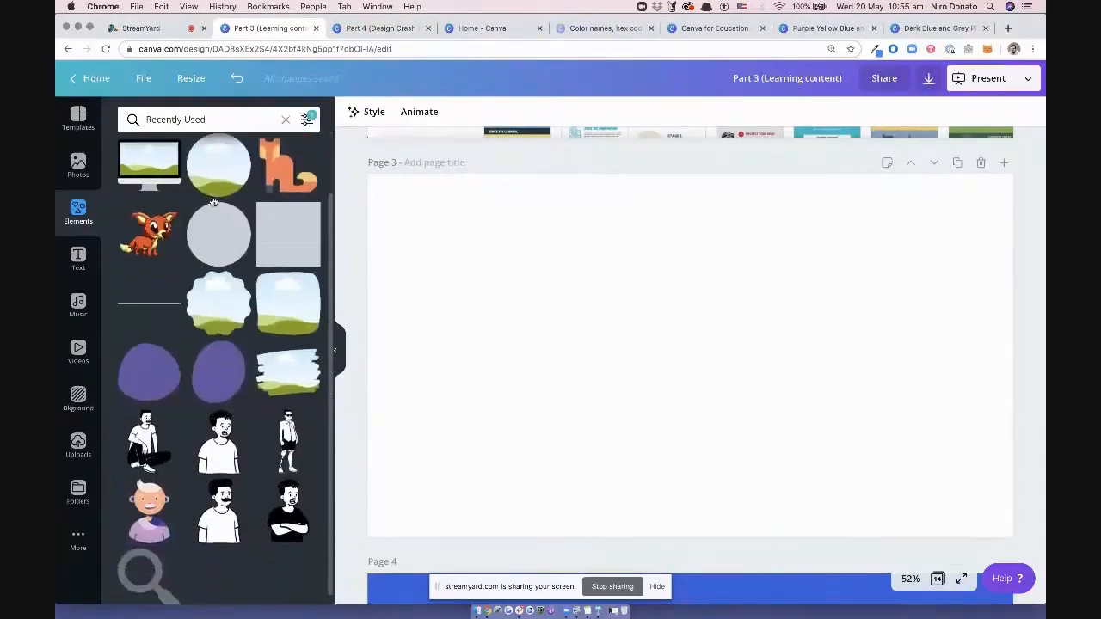
{"action": "scroll", "coordinate": [214, 195], "scroll_direction": "up", "scroll_amount": 1}
{"action": "left_click", "coordinate": [284, 121]}
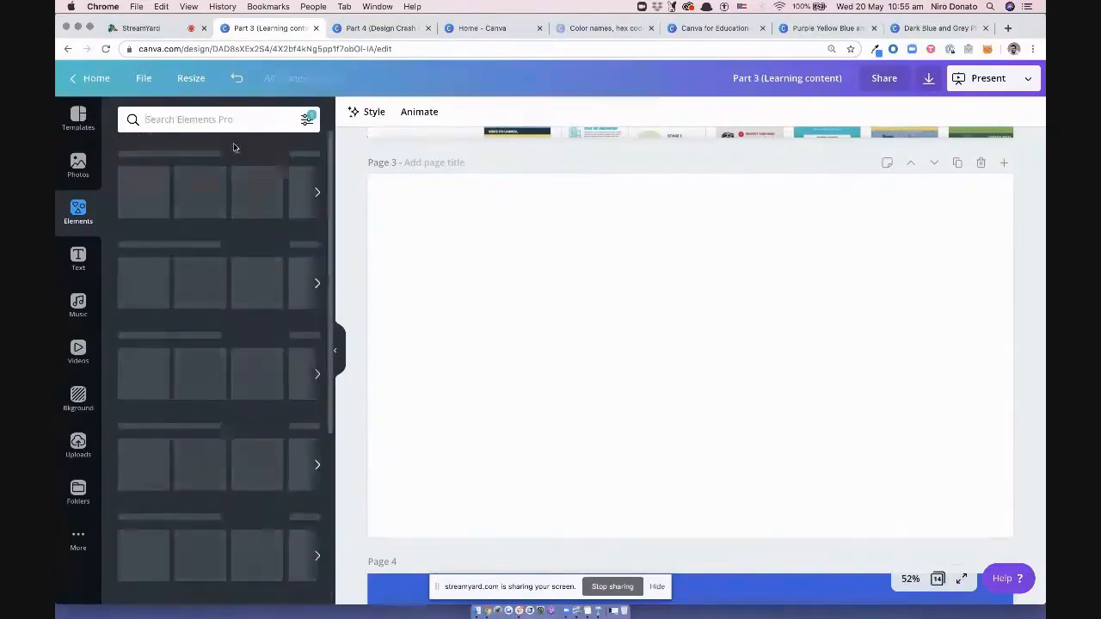
Browse the Featured elements and the Coronavirus, Grids, Shapes and Frames categories below them
{"action": "scroll", "coordinate": [204, 176], "scroll_direction": "down", "scroll_amount": 1}
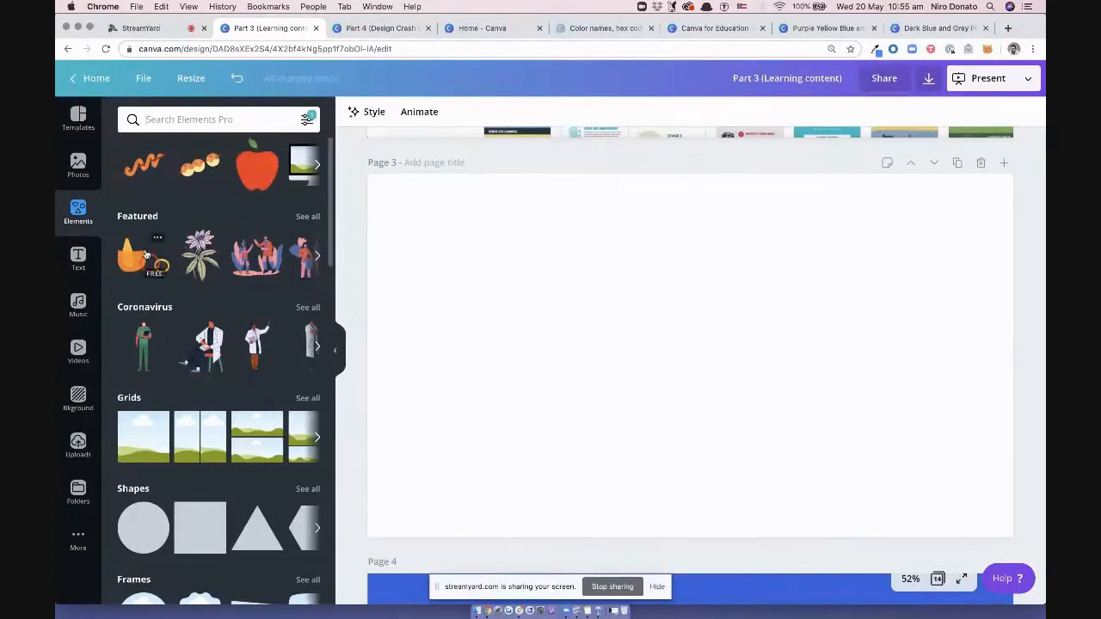
{"action": "scroll", "coordinate": [146, 255], "scroll_direction": "right", "scroll_amount": 2}
{"action": "scroll", "coordinate": [146, 255], "scroll_direction": "right", "scroll_amount": 2}
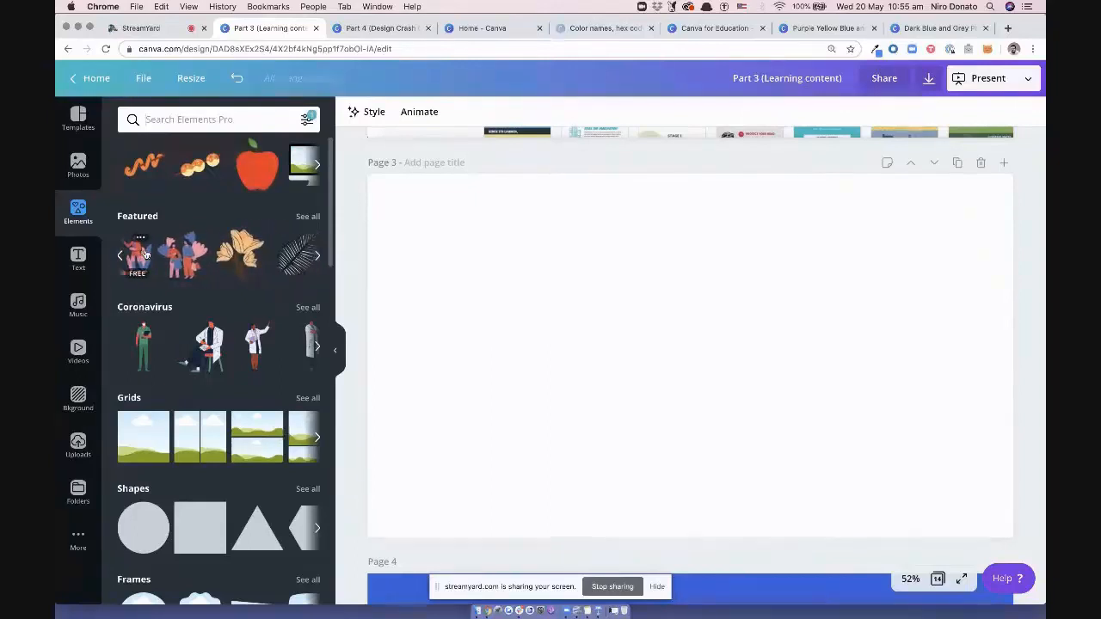
{"action": "scroll", "coordinate": [146, 254], "scroll_direction": "right", "scroll_amount": 2}
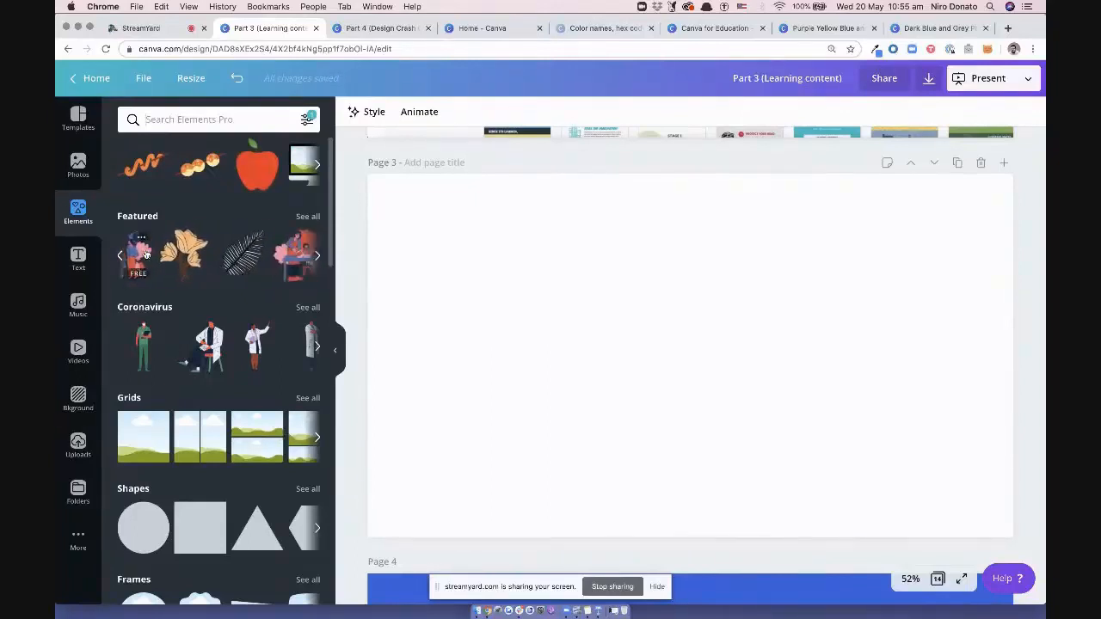
{"action": "scroll", "coordinate": [146, 254], "scroll_direction": "down", "scroll_amount": 2}
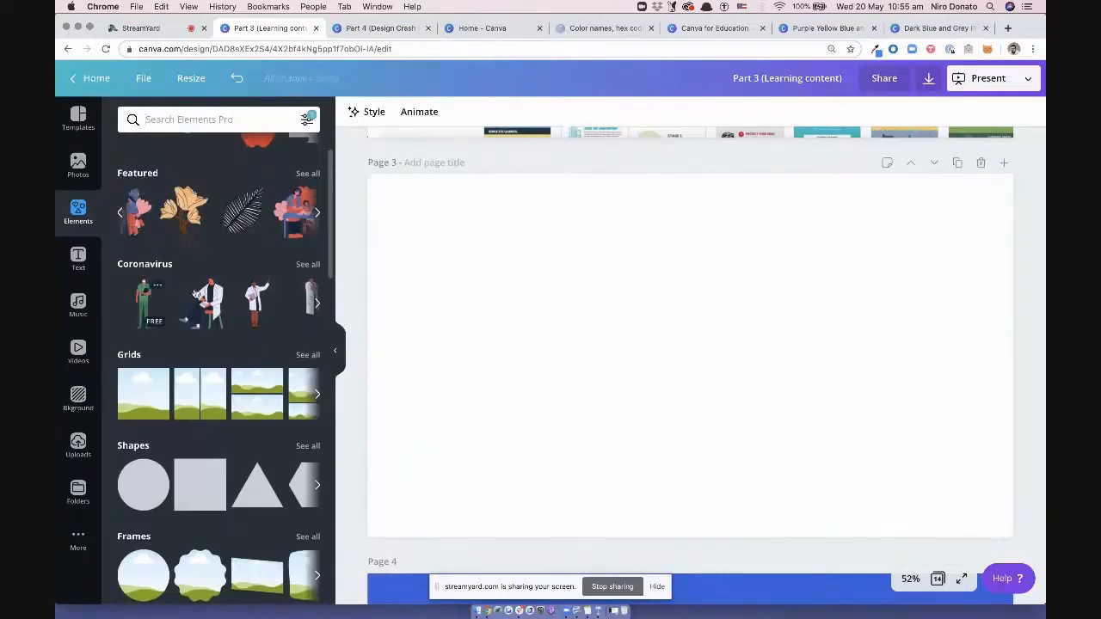
{"action": "scroll", "coordinate": [195, 294], "scroll_direction": "down", "scroll_amount": 1}
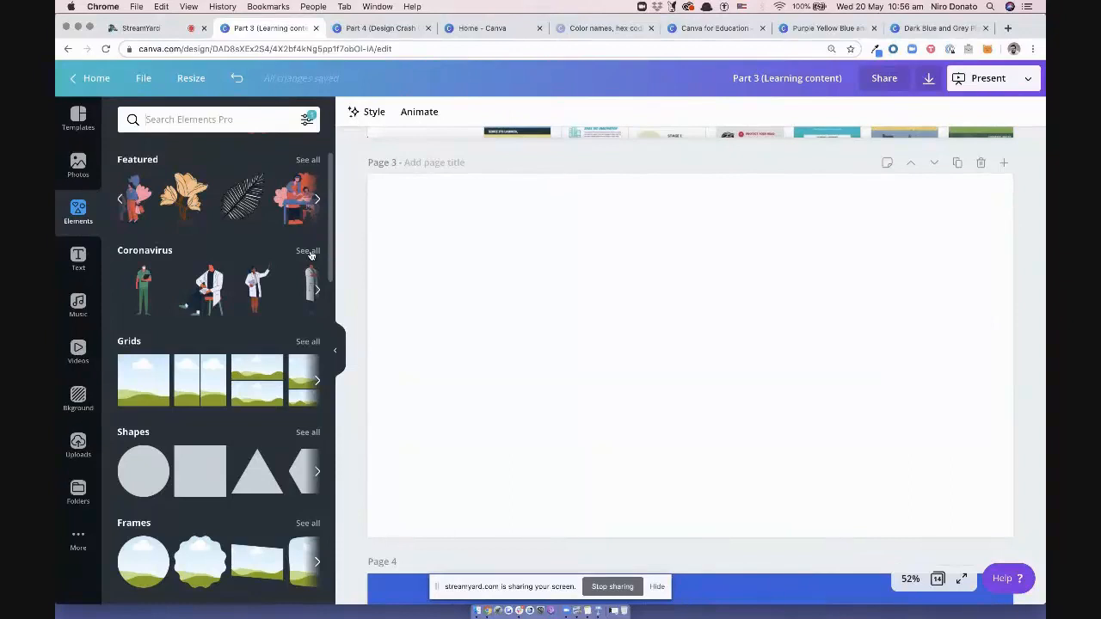
Look over the element categories, the text options with font combinations, and the template list
{"action": "scroll", "coordinate": [215, 275], "scroll_direction": "down", "scroll_amount": 1}
{"action": "scroll", "coordinate": [217, 269], "scroll_direction": "up", "scroll_amount": 1}
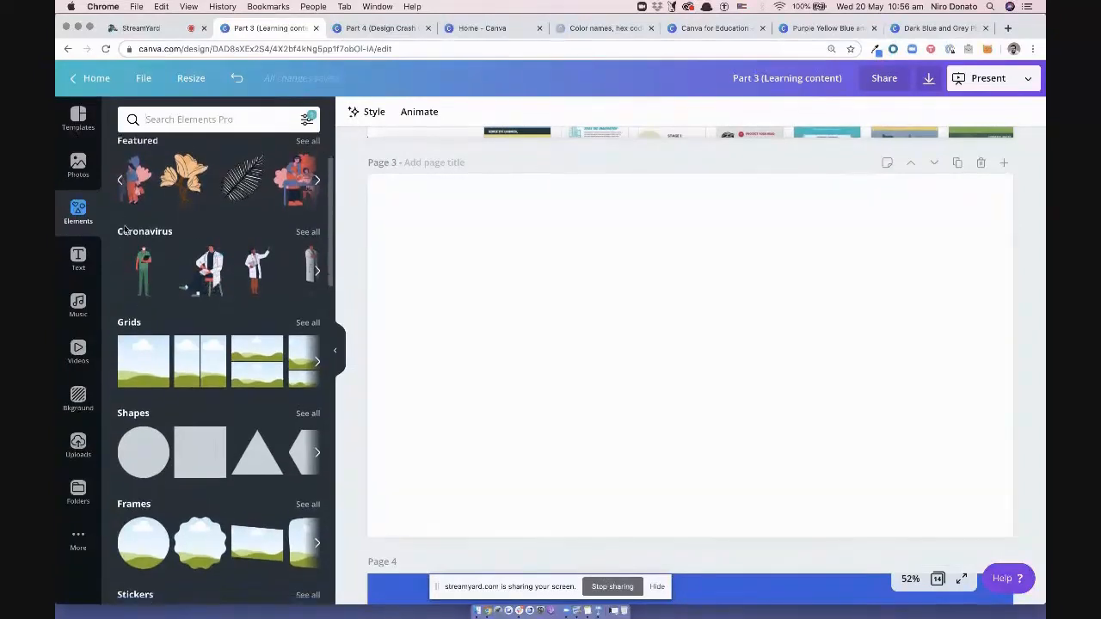
{"action": "scroll", "coordinate": [125, 228], "scroll_direction": "down", "scroll_amount": 1}
{"action": "left_click", "coordinate": [75, 260]}
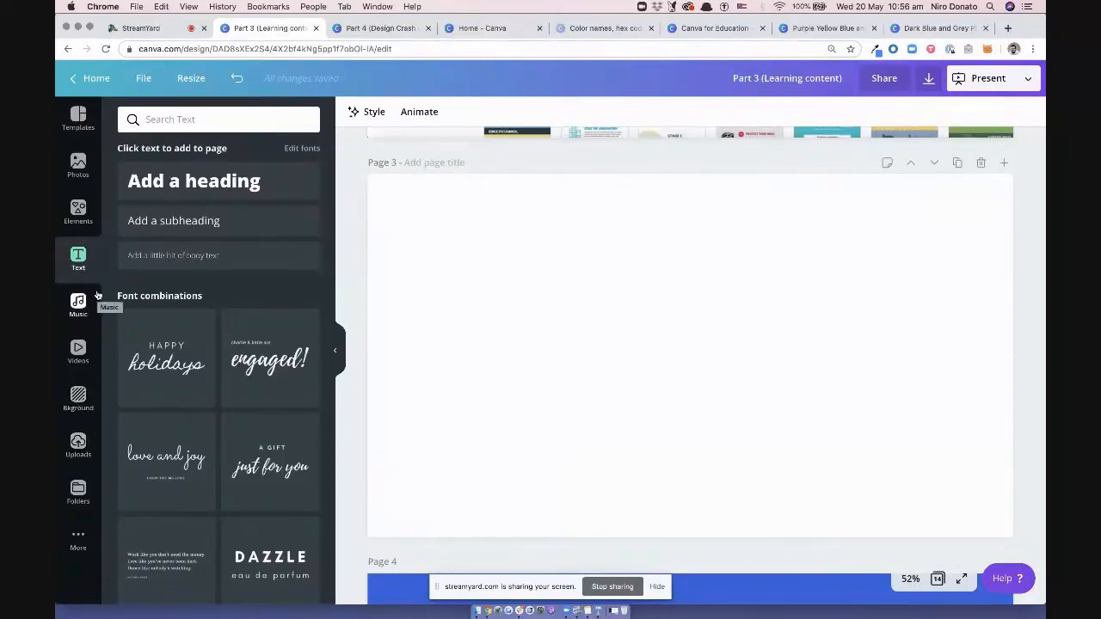
{"action": "left_click", "coordinate": [78, 119]}
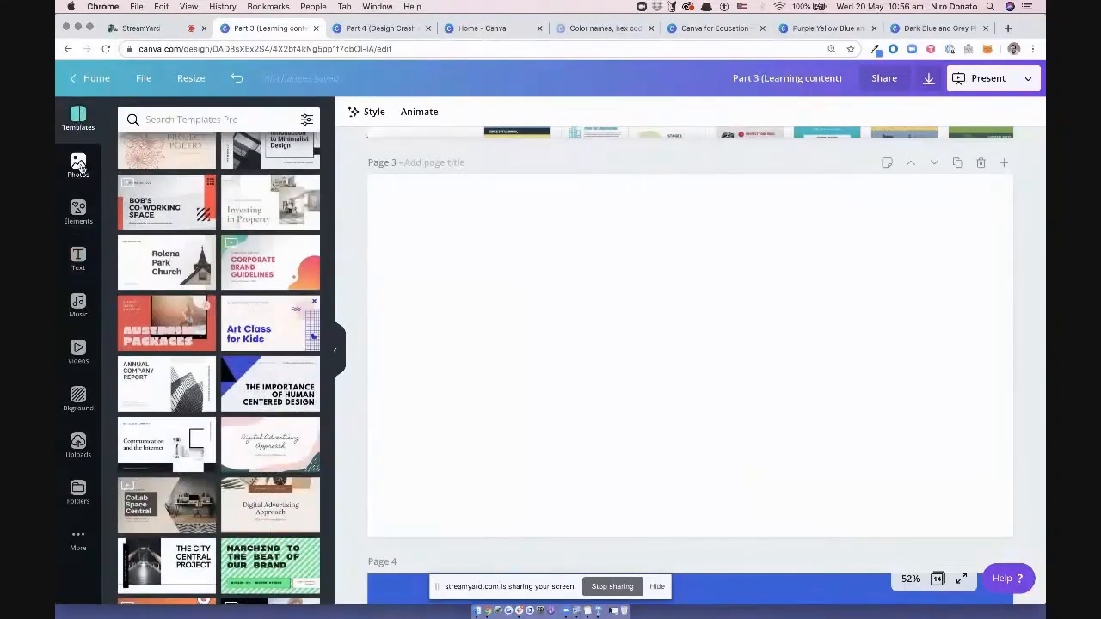
Try a heading text box over the light grey panel on page 4, and delete it
{"action": "left_click", "coordinate": [439, 273]}
{"action": "scroll", "coordinate": [439, 276], "scroll_direction": "down", "scroll_amount": 5}
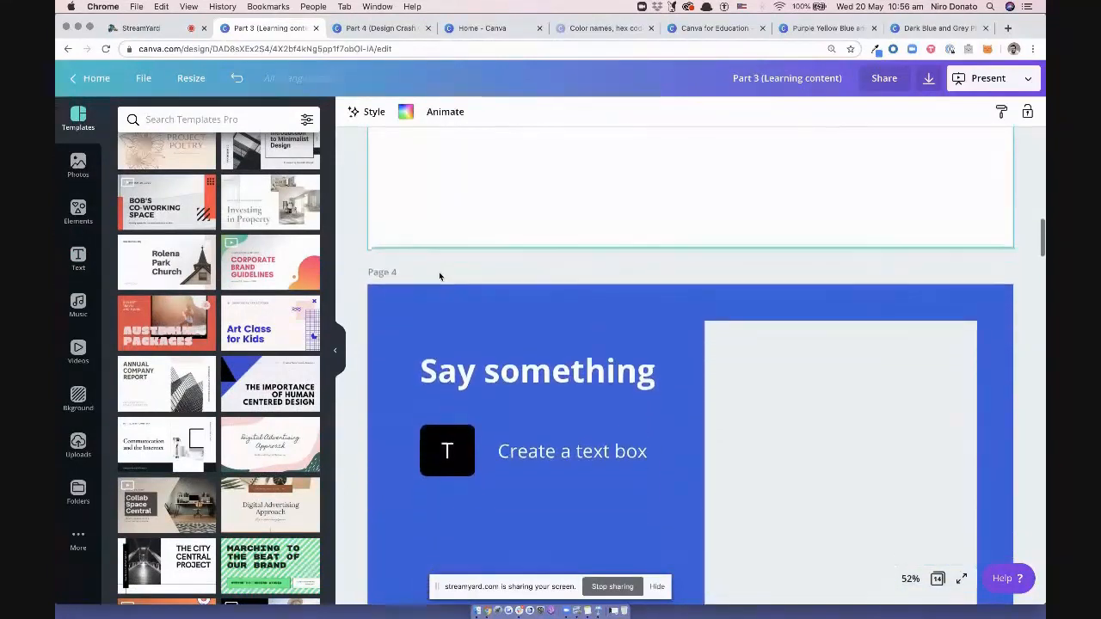
{"action": "scroll", "coordinate": [439, 275], "scroll_direction": "down", "scroll_amount": 1}
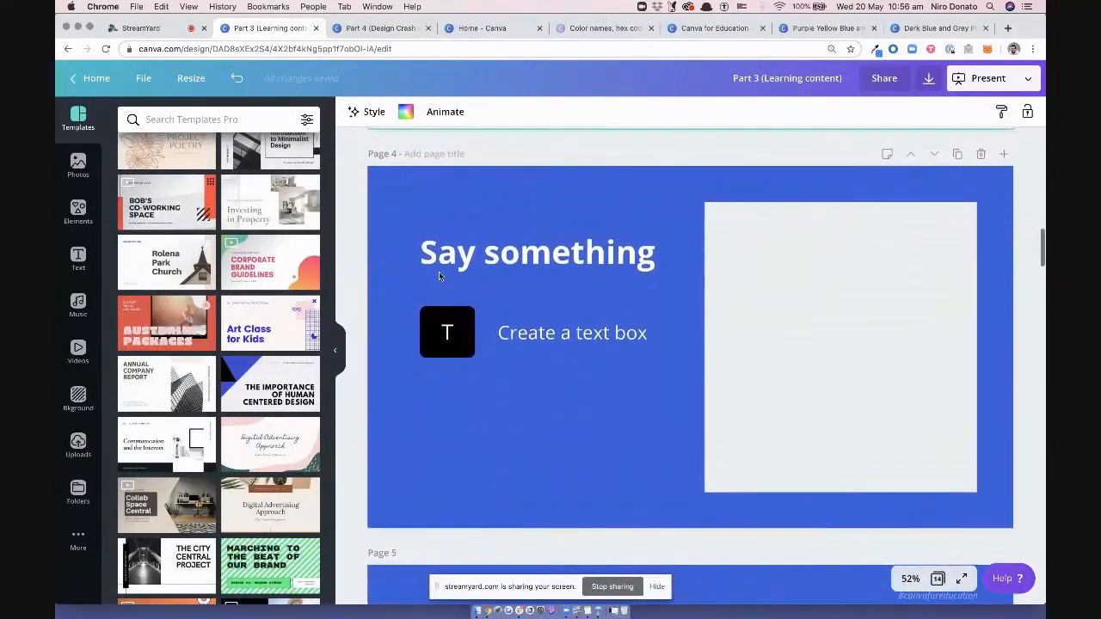
{"action": "left_click", "coordinate": [471, 419]}
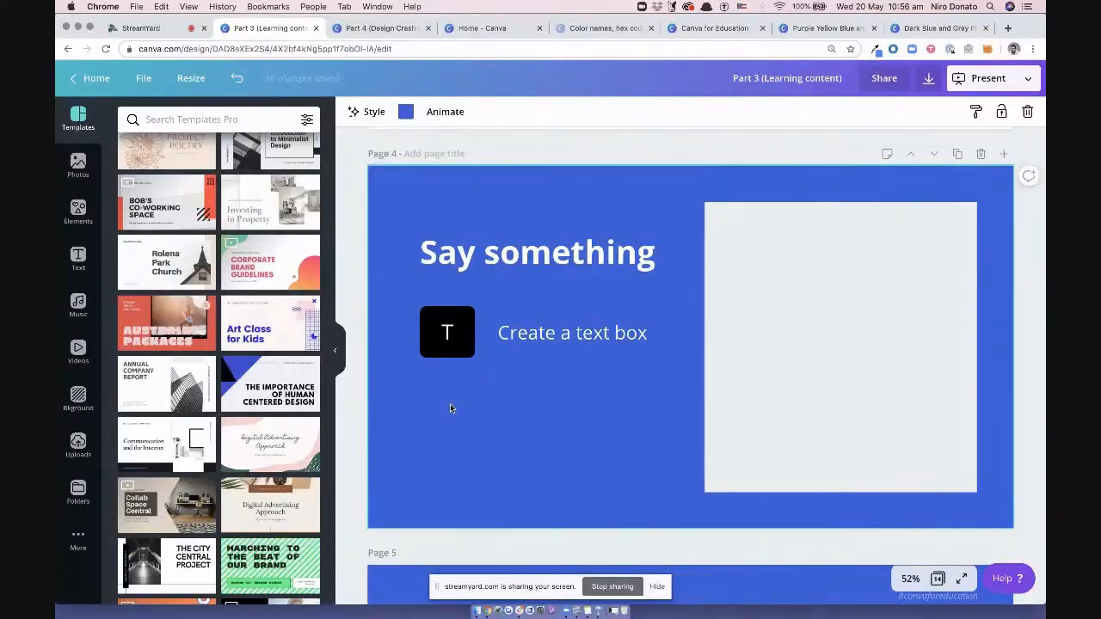
{"action": "left_click", "coordinate": [77, 258]}
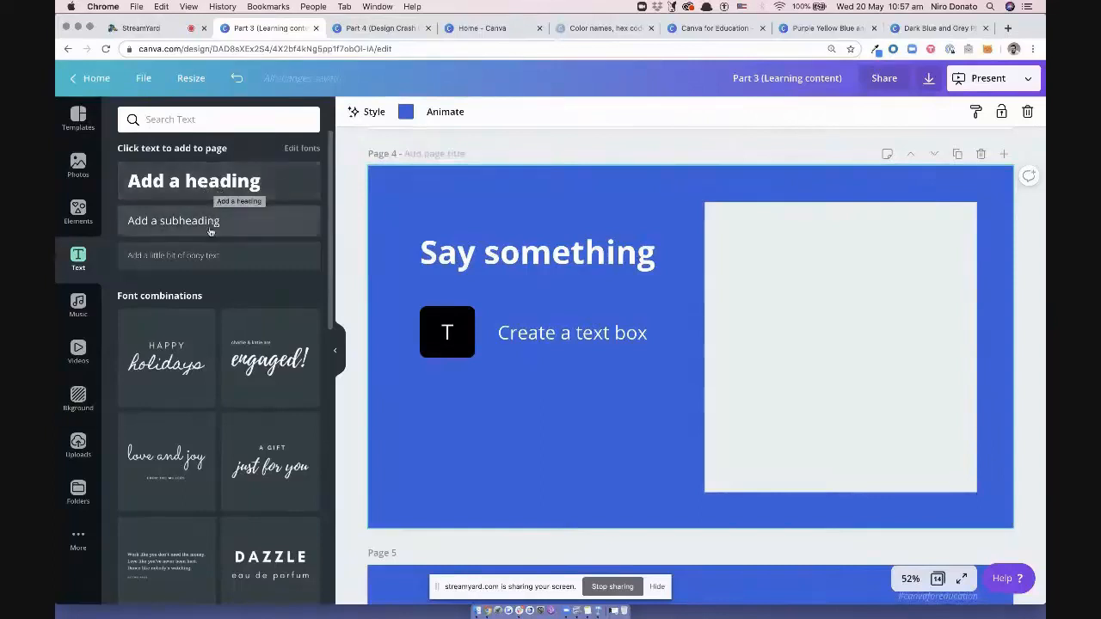
{"action": "left_click", "coordinate": [210, 193]}
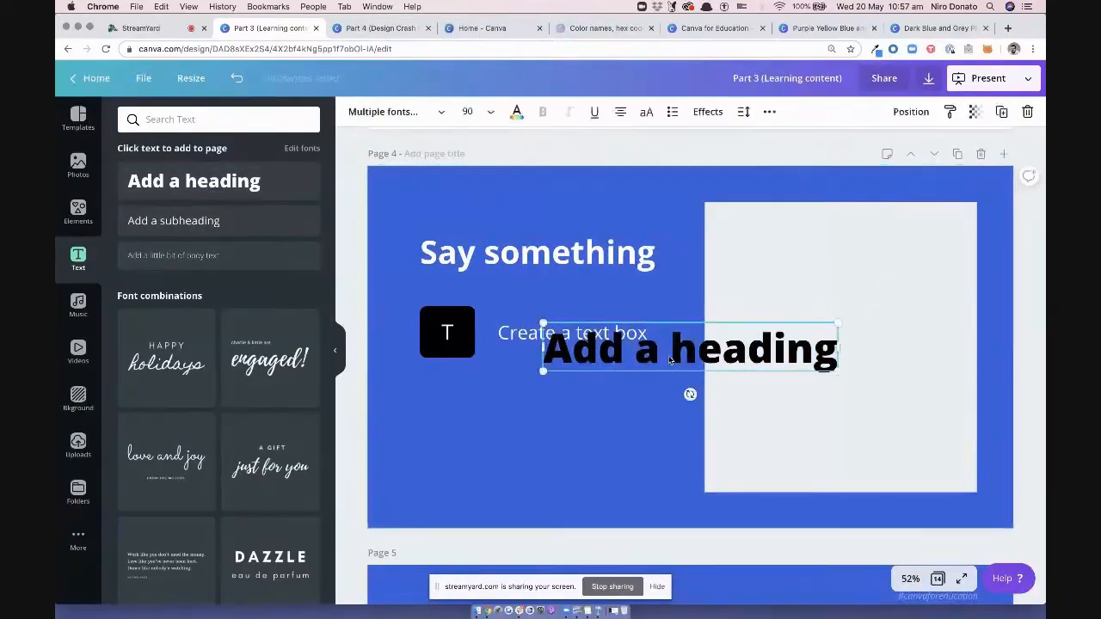
{"action": "left_click_drag", "start_coordinate": [690, 350], "coordinate": [827, 336]}
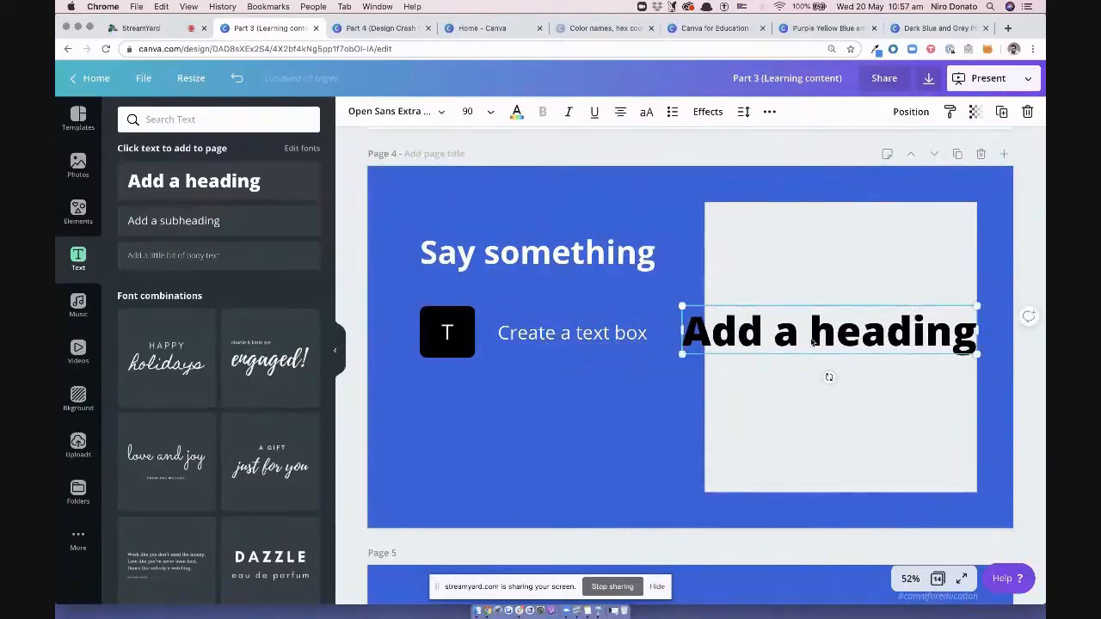
{"action": "key", "text": "Delete"}
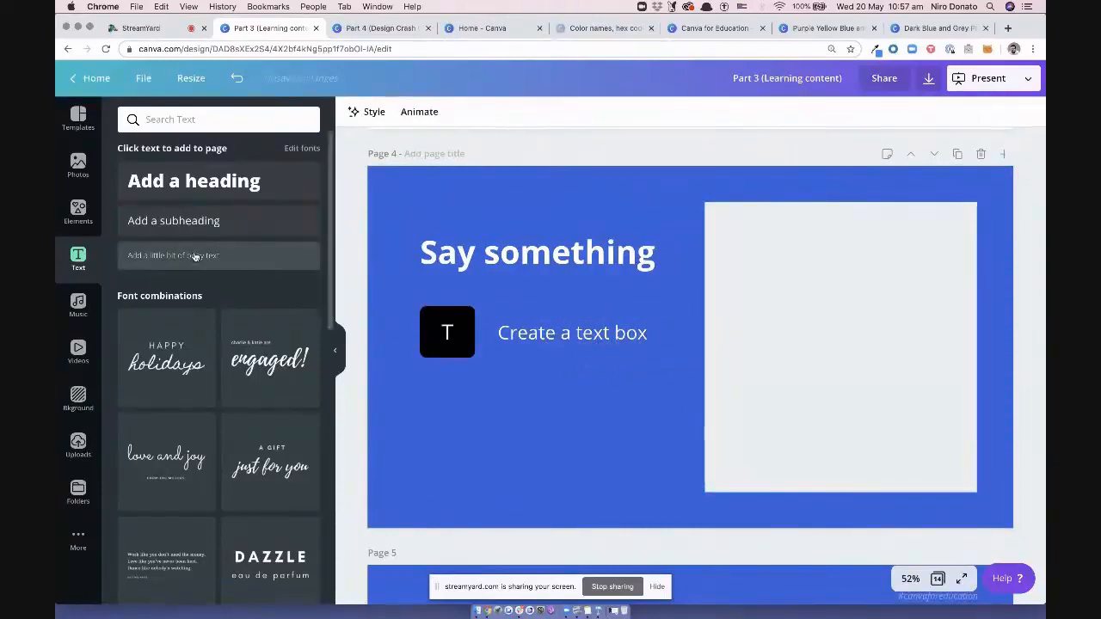
Add the "Parmesan Cheese" font combination to page 4 and place it on the light grey panel
{"action": "scroll", "coordinate": [194, 257], "scroll_direction": "down", "scroll_amount": 1}
{"action": "scroll", "coordinate": [194, 256], "scroll_direction": "down", "scroll_amount": 3}
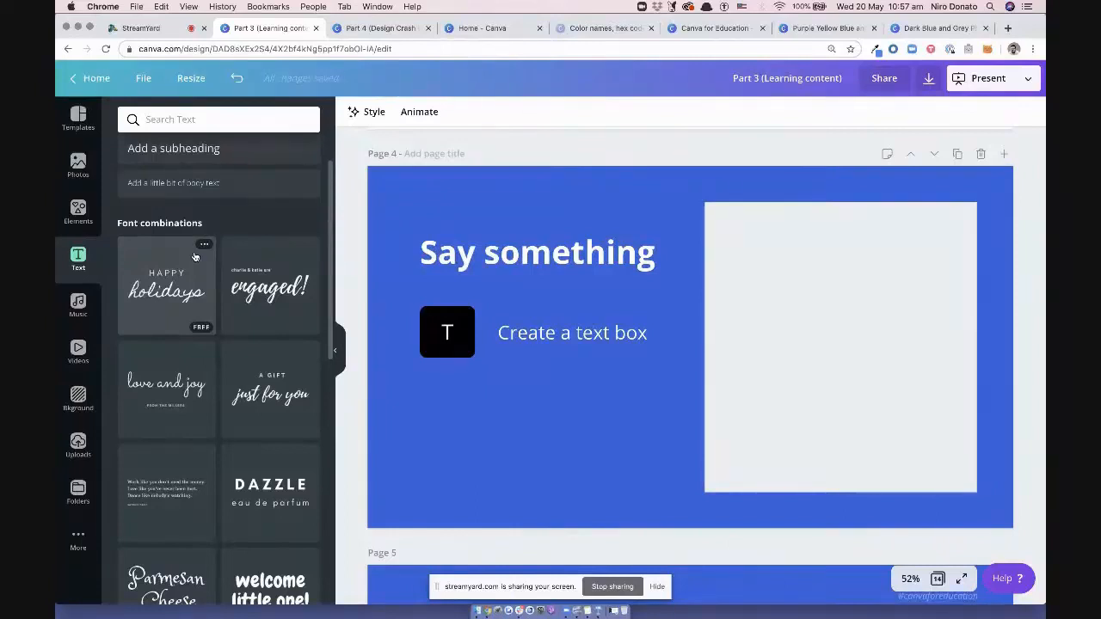
{"action": "scroll", "coordinate": [168, 273], "scroll_direction": "down", "scroll_amount": 1}
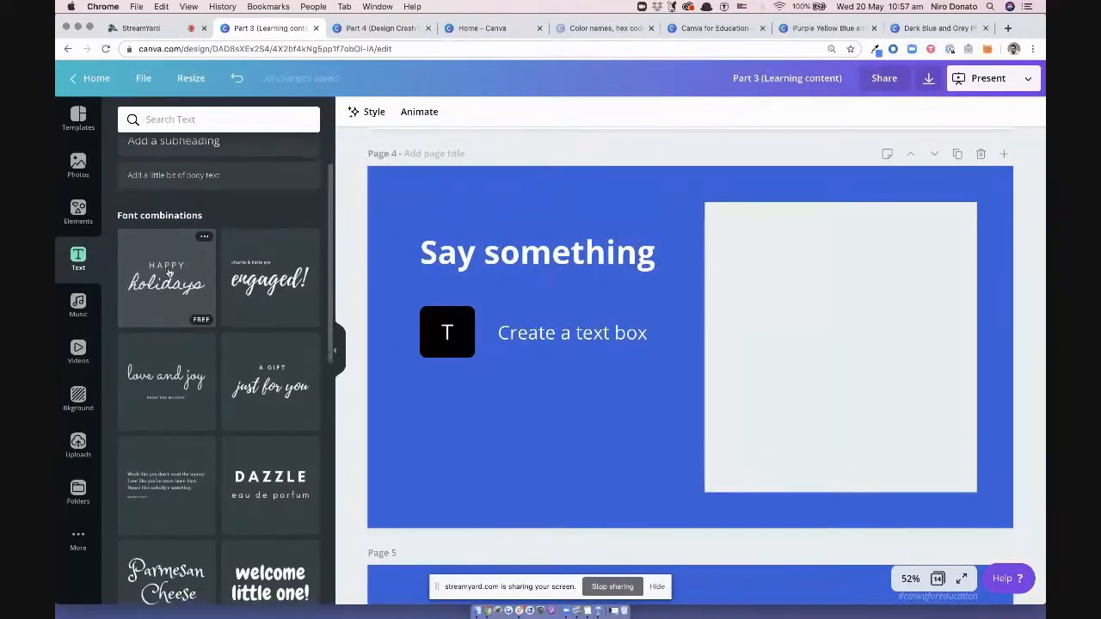
{"action": "scroll", "coordinate": [168, 274], "scroll_direction": "down", "scroll_amount": 2}
{"action": "scroll", "coordinate": [169, 274], "scroll_direction": "down", "scroll_amount": 5}
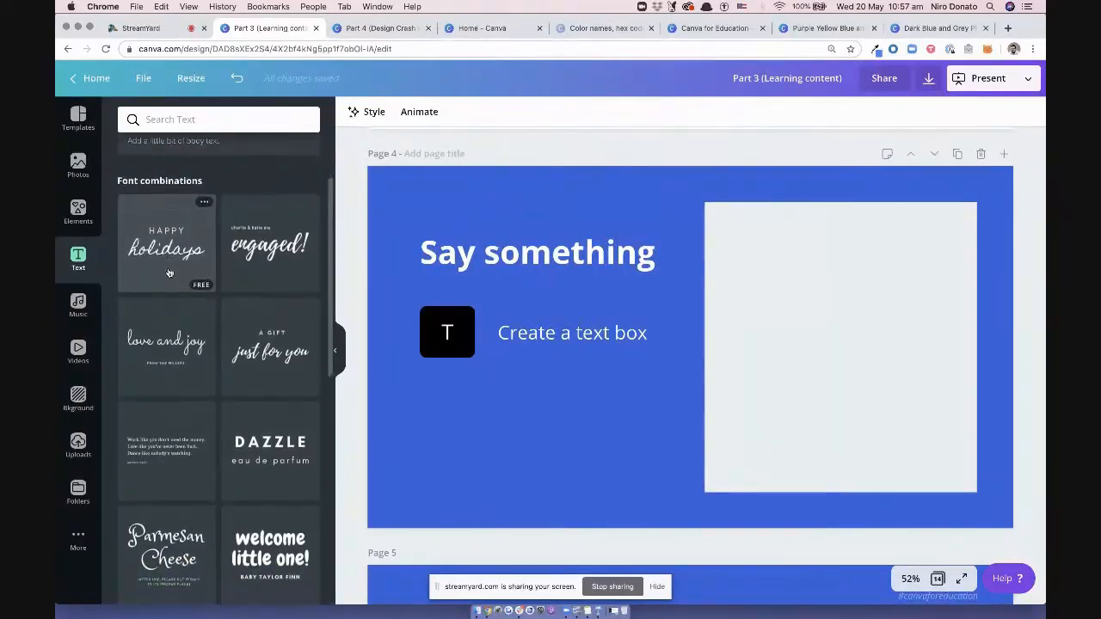
{"action": "scroll", "coordinate": [169, 274], "scroll_direction": "down", "scroll_amount": 3}
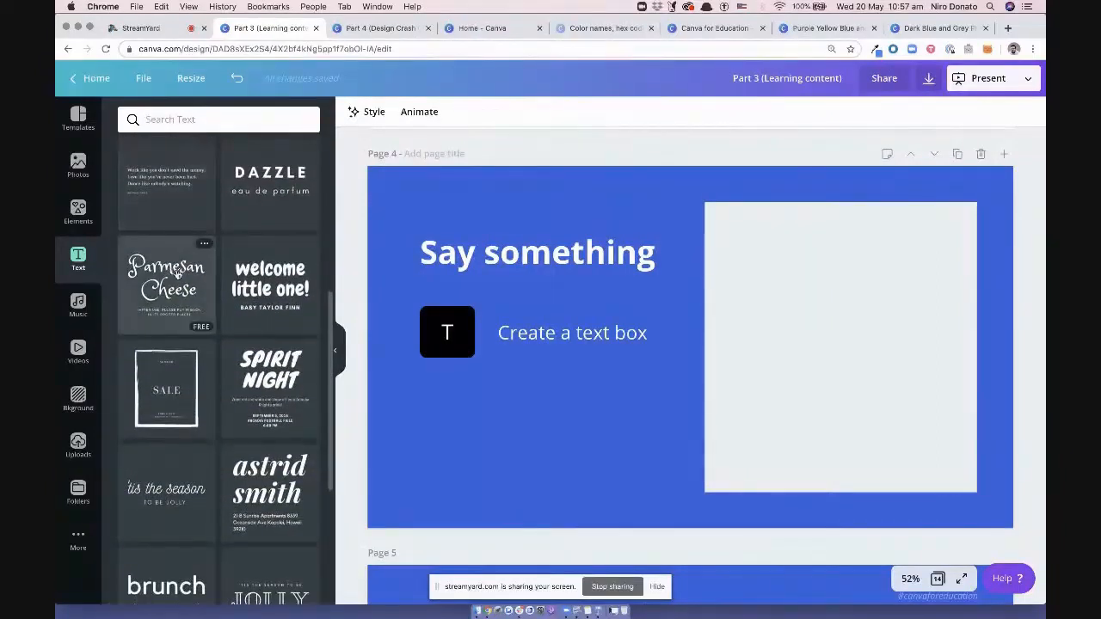
{"action": "left_click", "coordinate": [176, 273]}
{"action": "left_click_drag", "start_coordinate": [715, 339], "coordinate": [871, 341]}
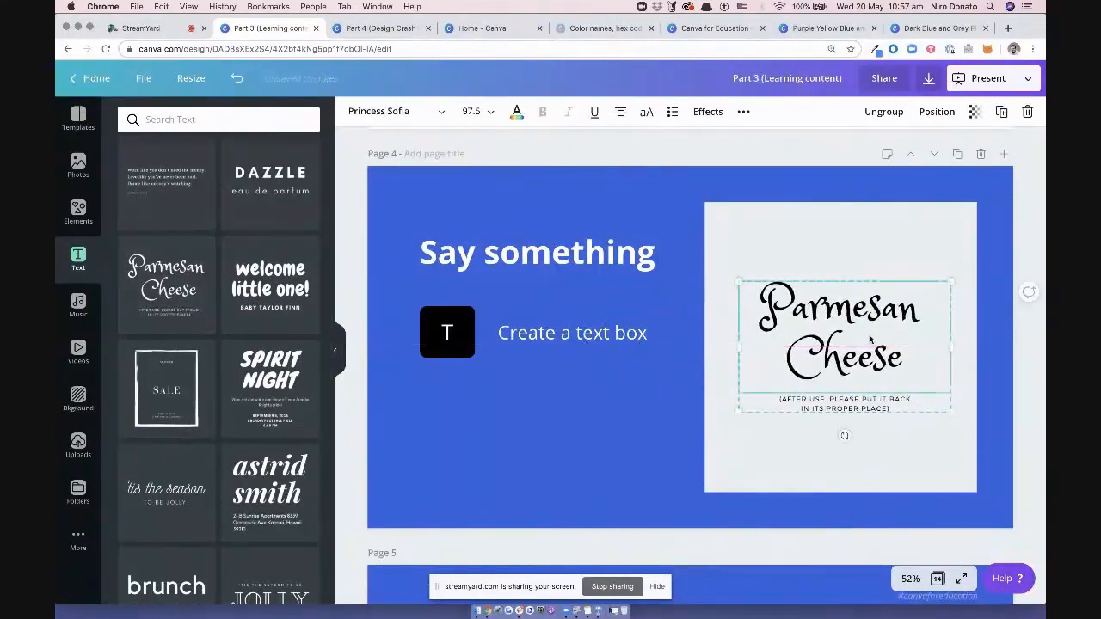
Replace the "Parmesan Cheese" text with "hello world"
{"action": "double_click", "coordinate": [834, 306]}
{"action": "key", "text": "super+a"}
{"action": "type", "text": "h"}
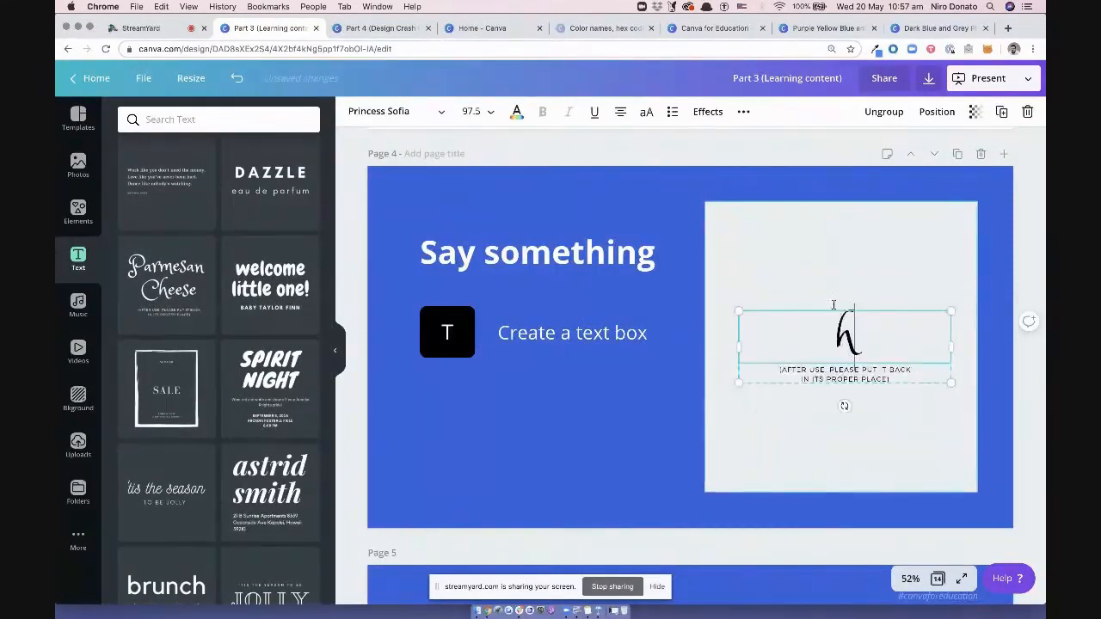
{"action": "type", "text": "ello wprld"}
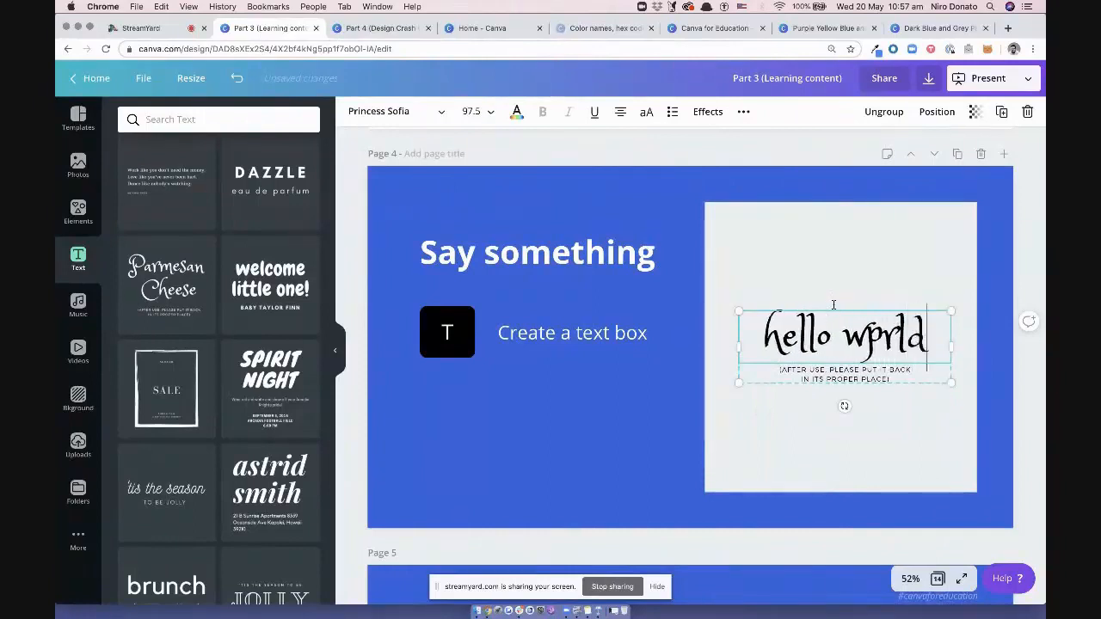
{"action": "key", "text": "BackSpace"}
{"action": "key", "text": "BackSpace"}
{"action": "key", "text": "BackSpace"}
{"action": "key", "text": "BackSpace"}
{"action": "type", "text": "orld"}
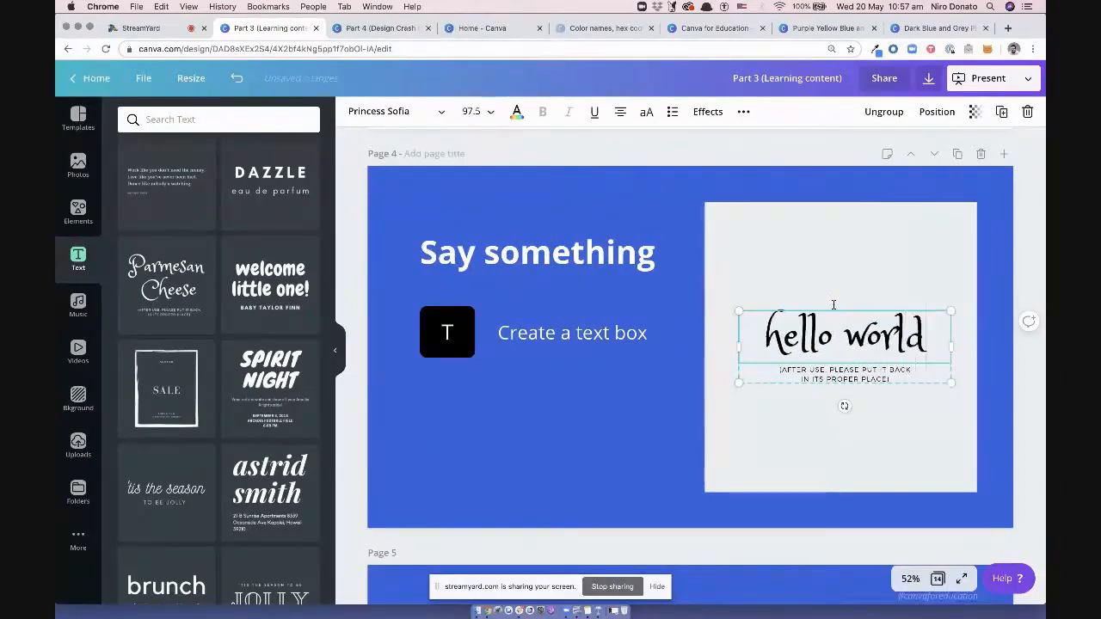
Clear the "hello world" text and delete the whole font combination from page 4
{"action": "key", "text": "super+a"}
{"action": "key", "text": "BackSpace"}
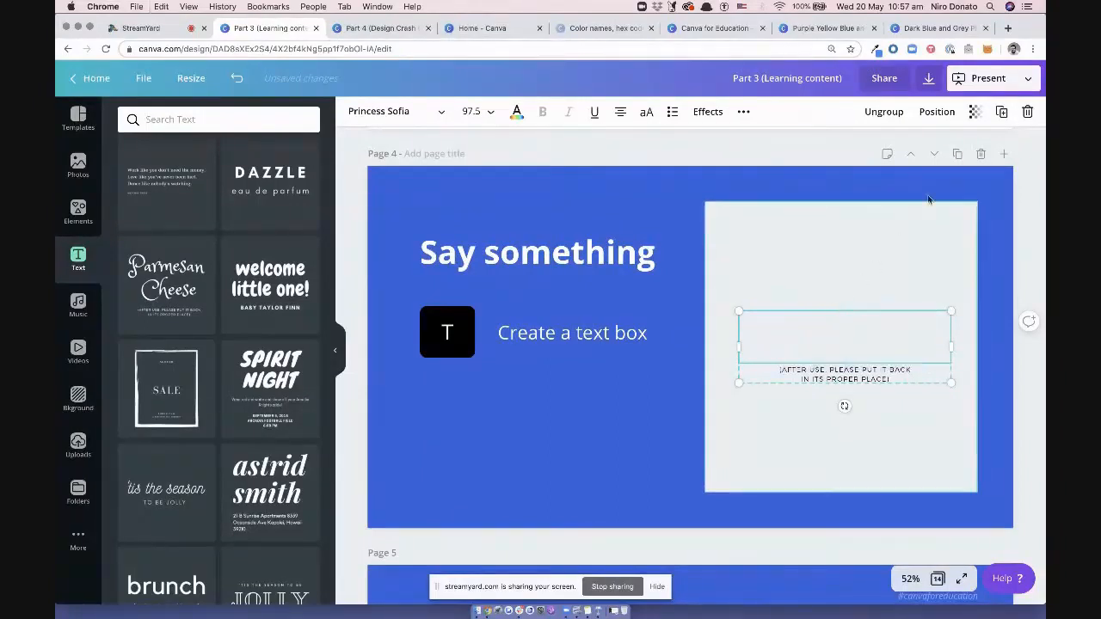
{"action": "left_click", "coordinate": [1027, 112]}
{"action": "left_click", "coordinate": [989, 170]}
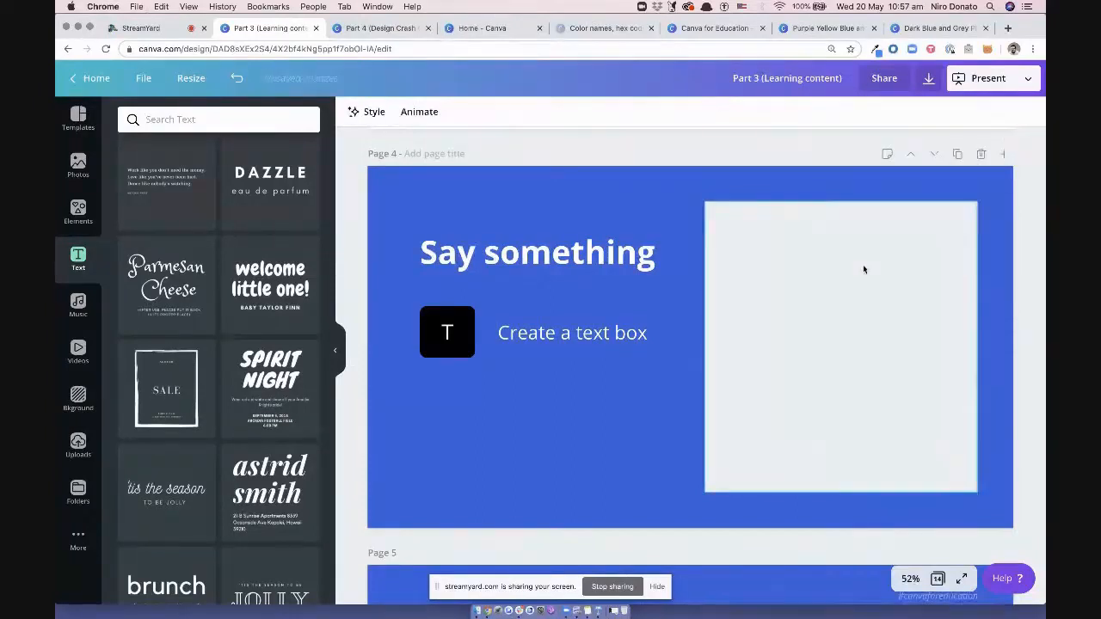
{"action": "left_click", "coordinate": [862, 264]}
{"action": "left_click", "coordinate": [615, 392]}
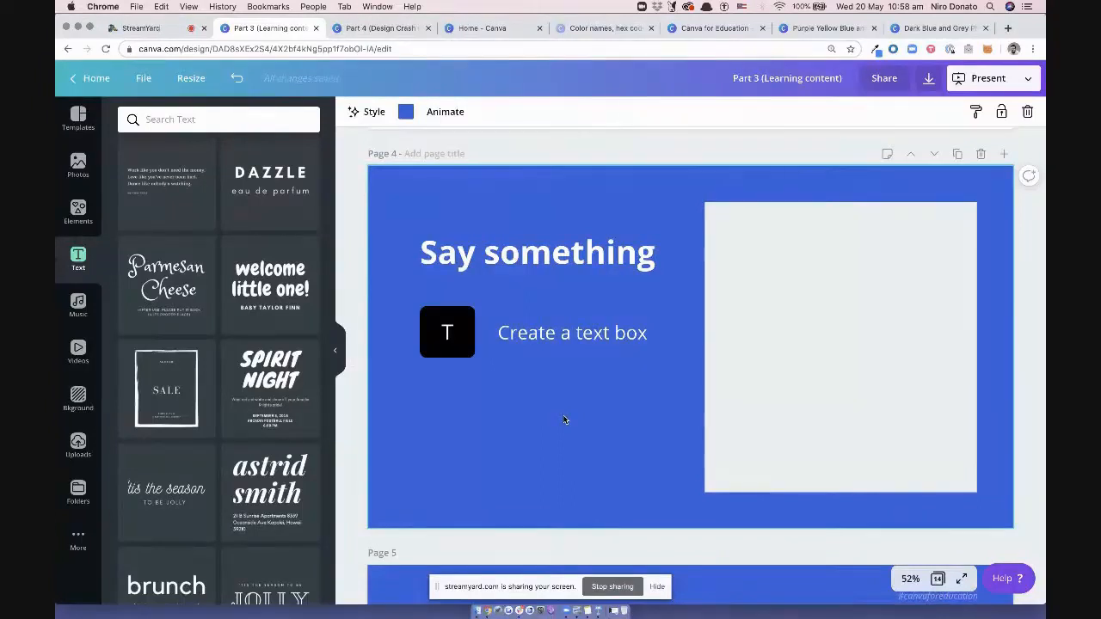
Try a new paragraph text box on page 4's light grey panel, and delete it
{"action": "key", "text": "t"}
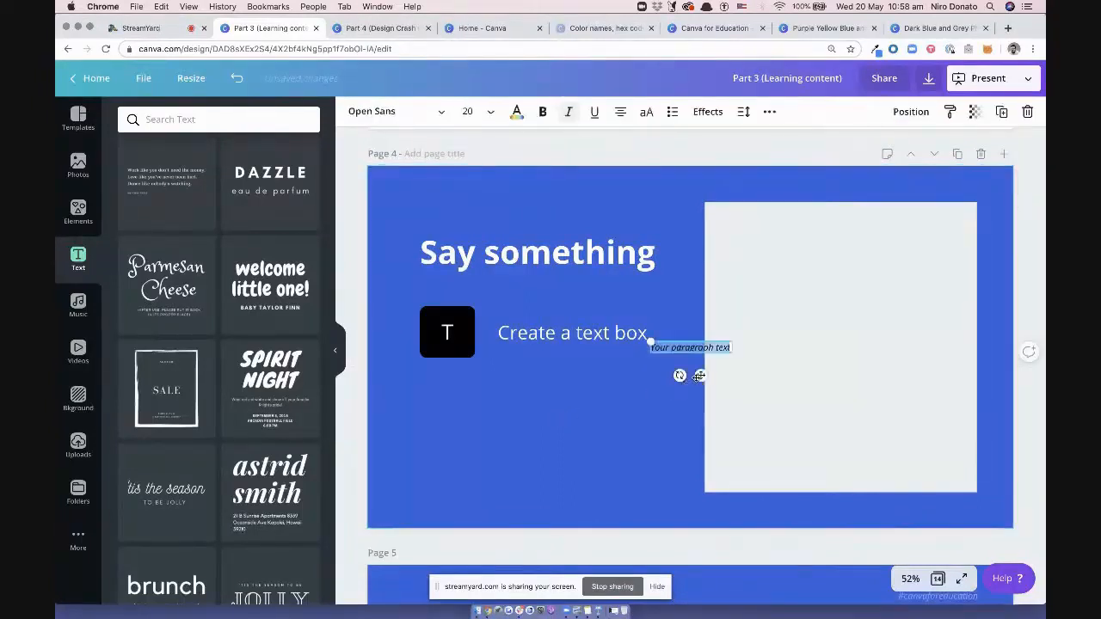
{"action": "left_click_drag", "start_coordinate": [699, 376], "coordinate": [852, 375]}
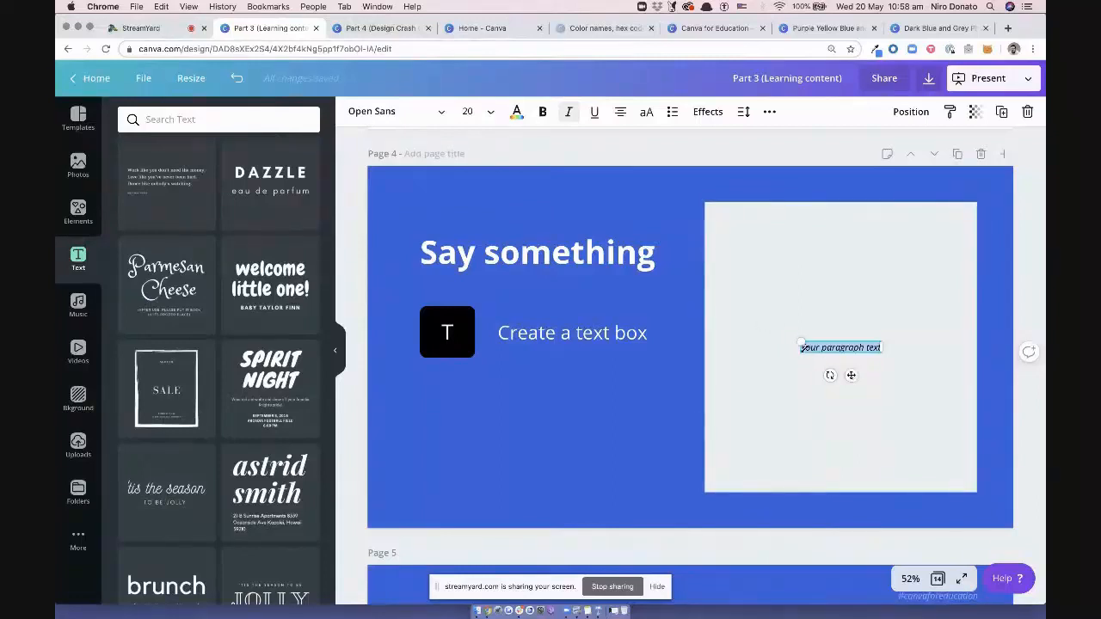
{"action": "key", "text": "BackSpace"}
{"action": "left_click", "coordinate": [821, 373]}
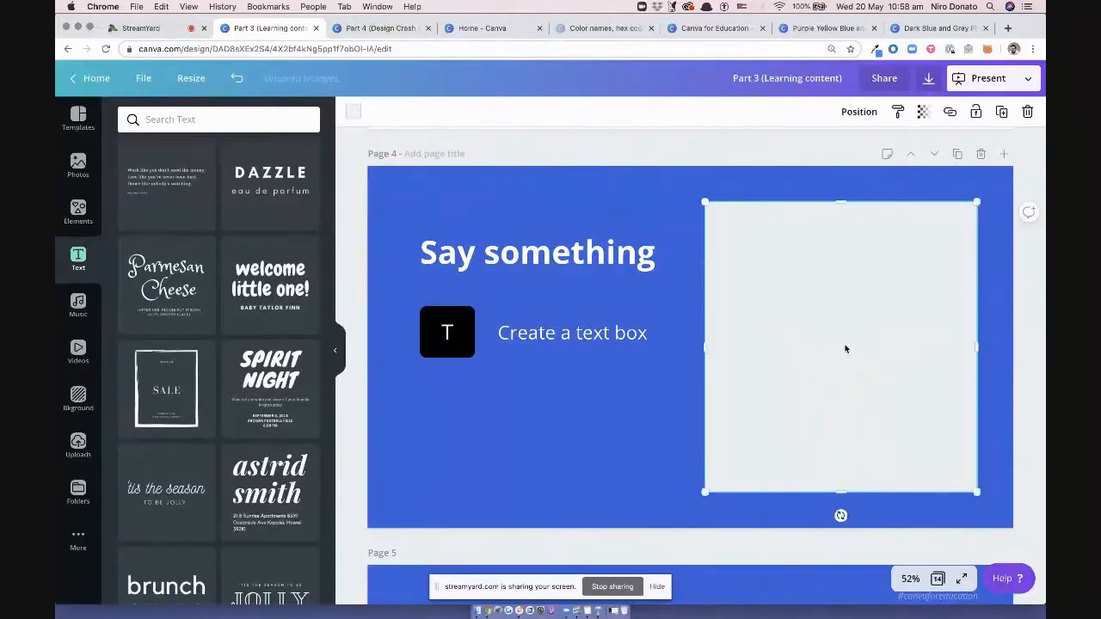
{"action": "left_click", "coordinate": [676, 383]}
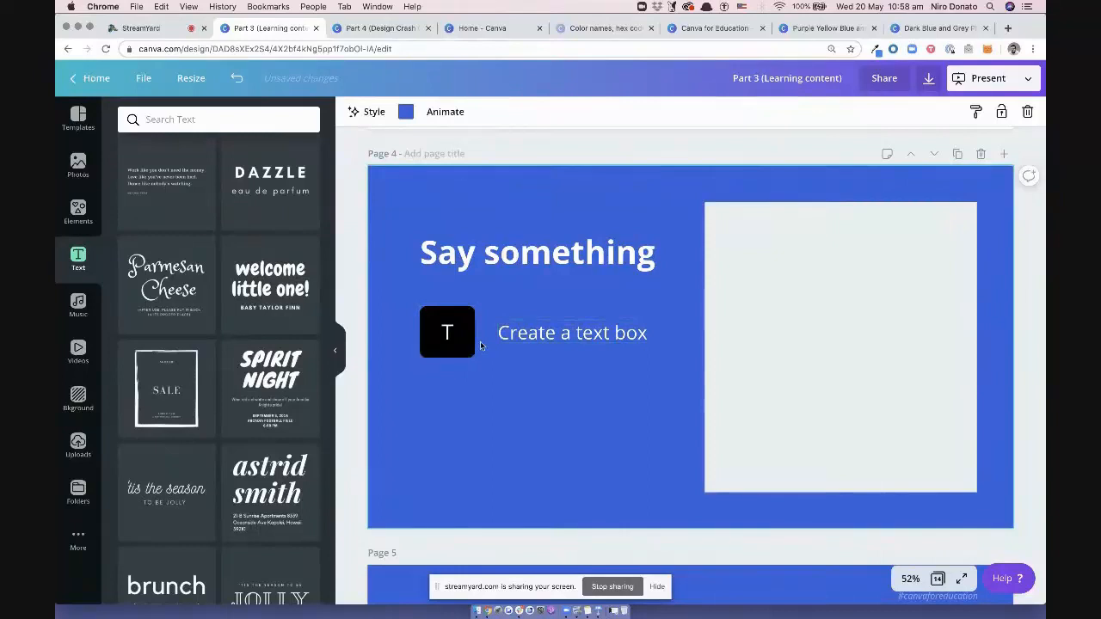
Go to the "Mix and Match" page, look through the font combinations, and select the sample quote on page 5
{"action": "scroll", "coordinate": [570, 361], "scroll_direction": "down", "scroll_amount": 4}
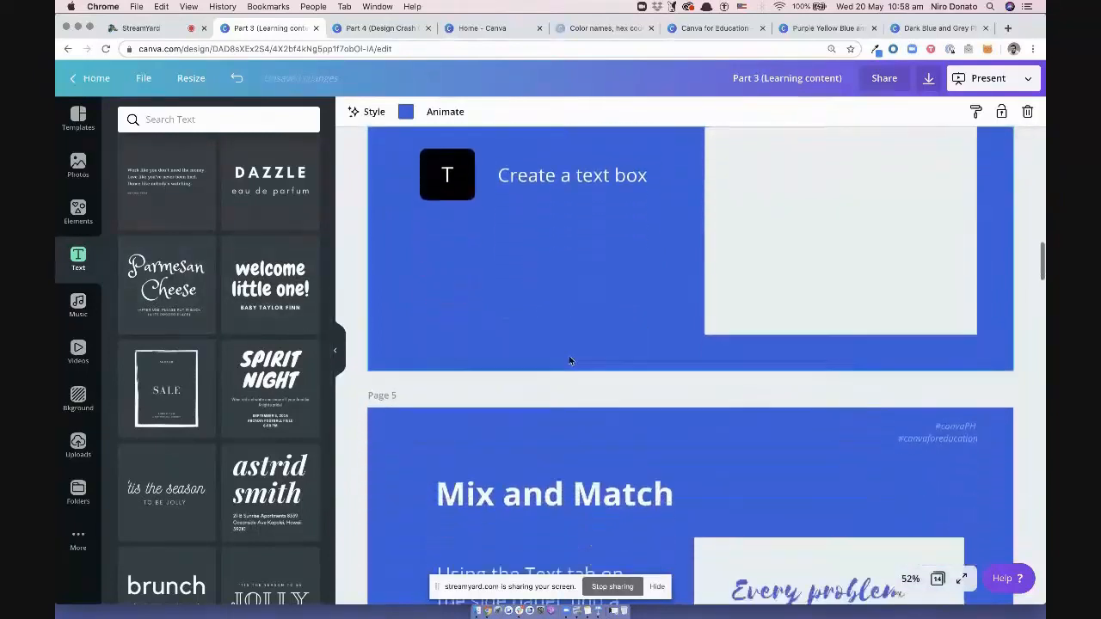
{"action": "scroll", "coordinate": [571, 361], "scroll_direction": "down", "scroll_amount": 7}
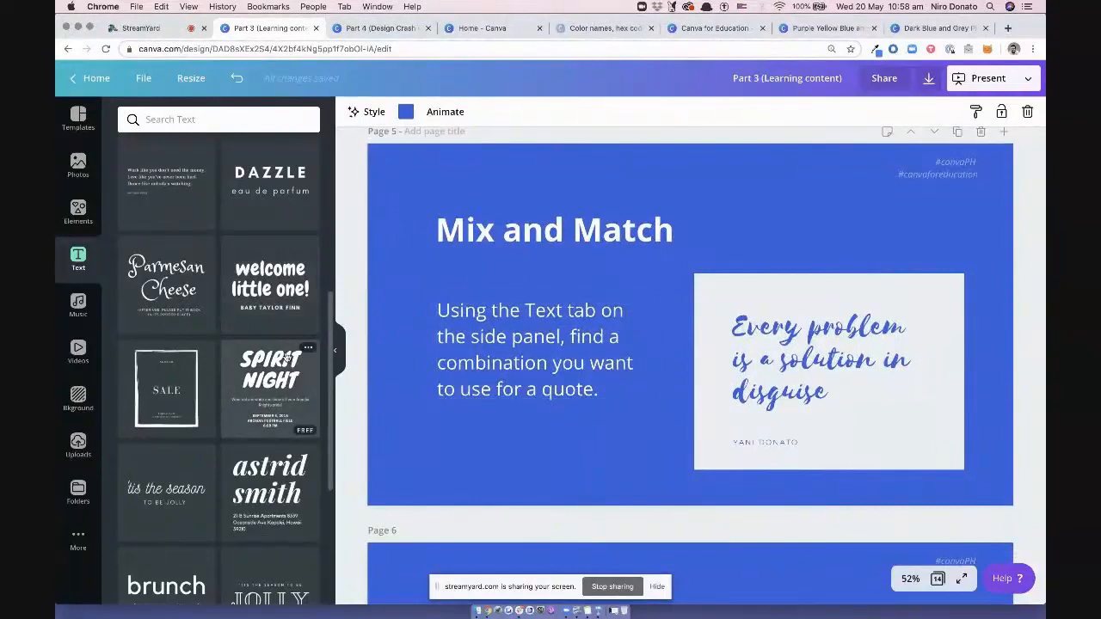
{"action": "scroll", "coordinate": [286, 357], "scroll_direction": "up", "scroll_amount": 3}
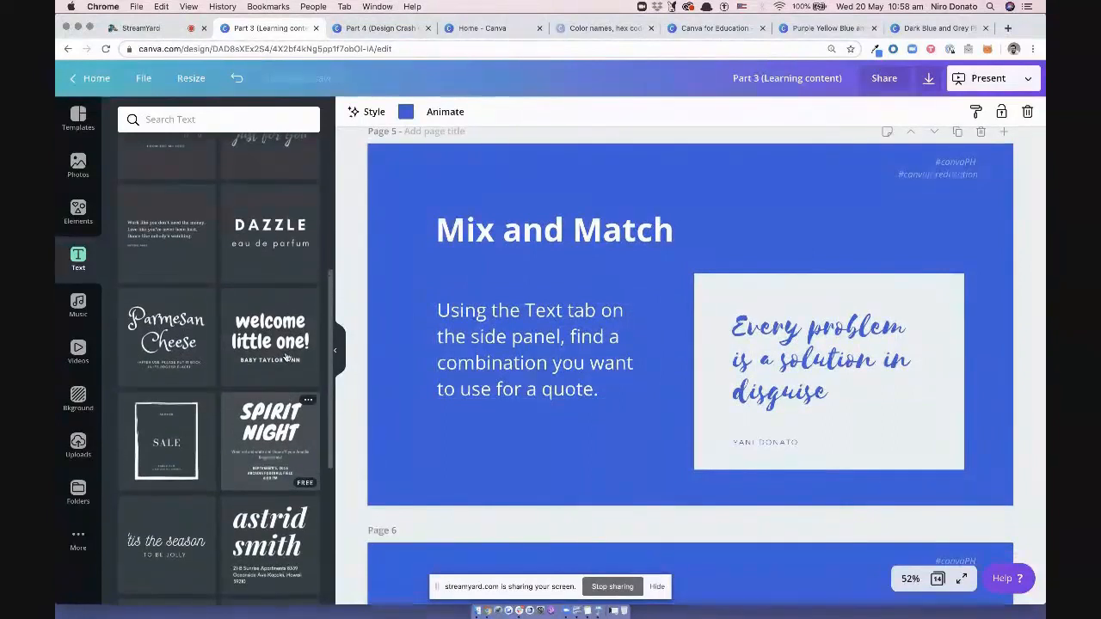
{"action": "scroll", "coordinate": [286, 357], "scroll_direction": "up", "scroll_amount": 4}
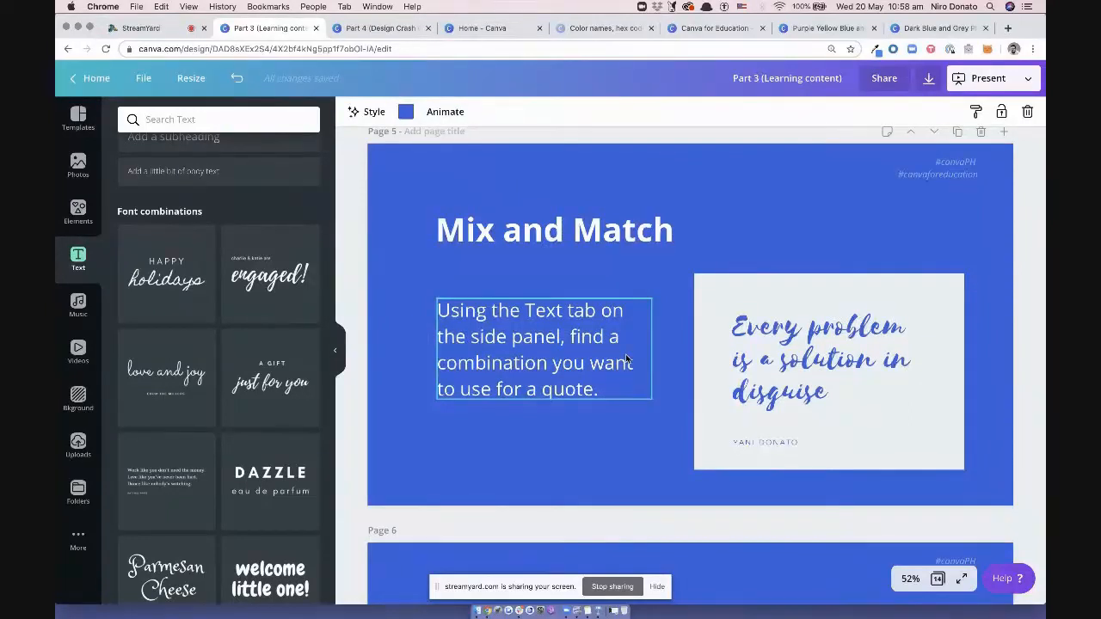
{"action": "left_click", "coordinate": [757, 365]}
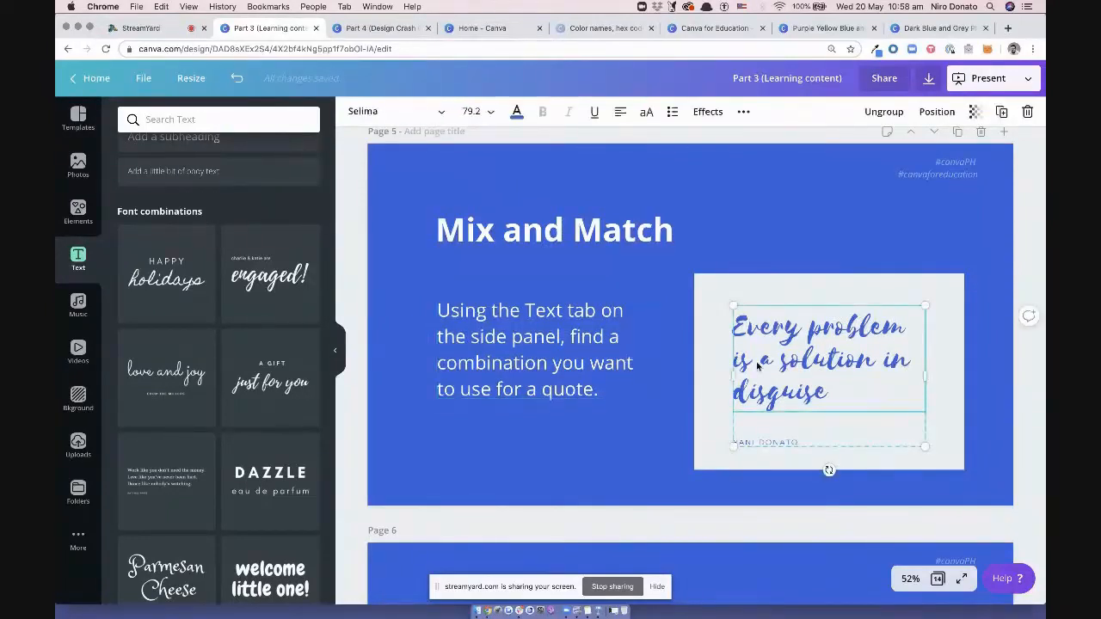
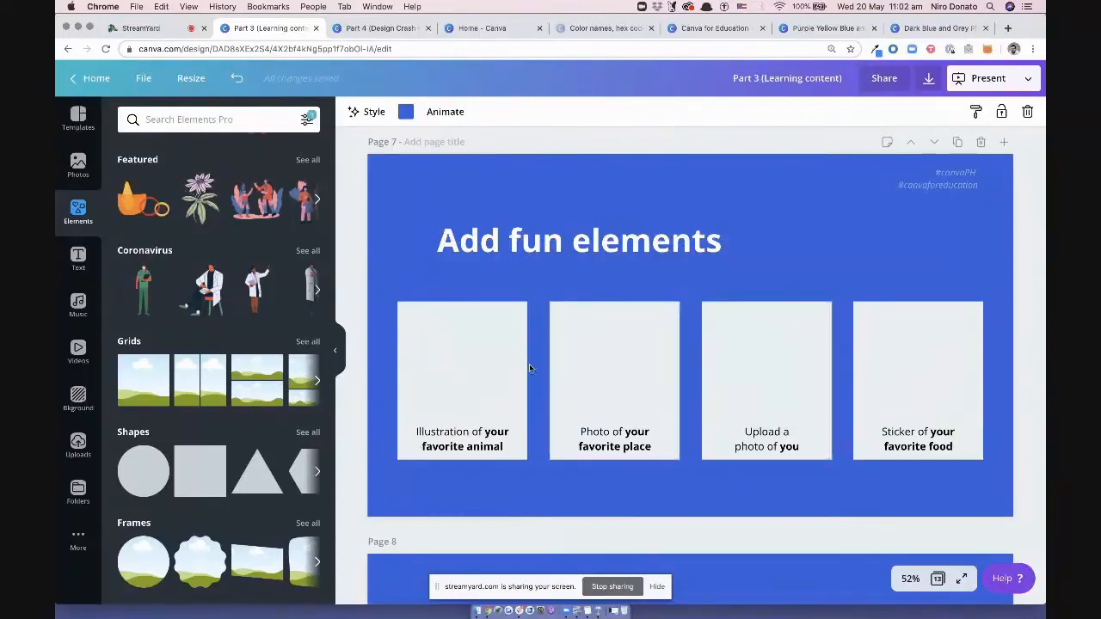
Search the elements library for "fox"
{"action": "left_click", "coordinate": [469, 378]}
{"action": "left_click", "coordinate": [405, 242]}
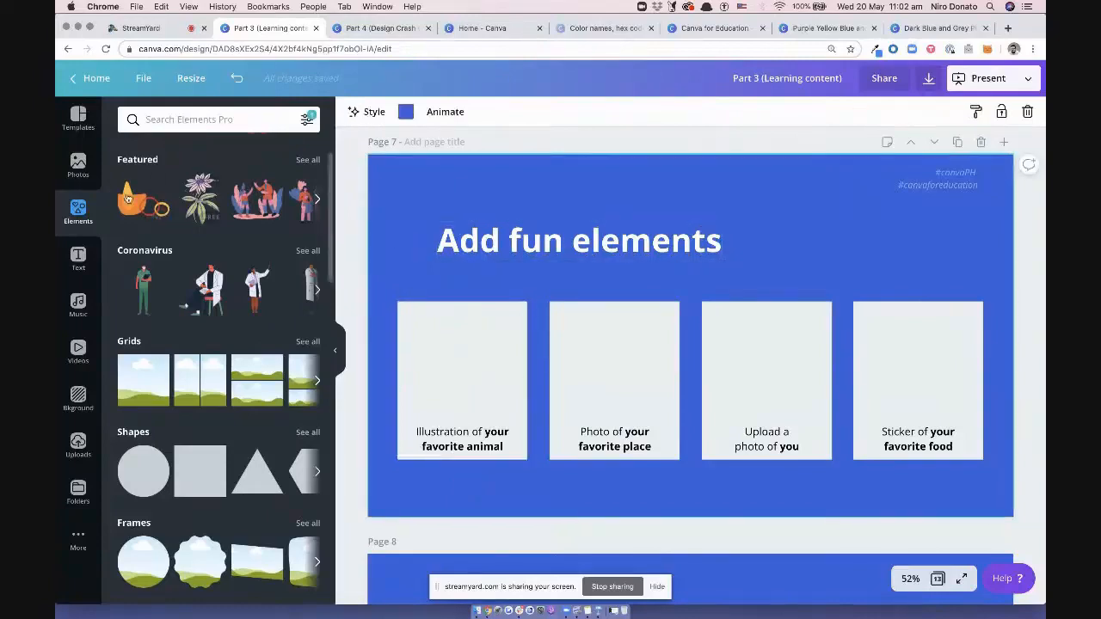
{"action": "left_click", "coordinate": [78, 118]}
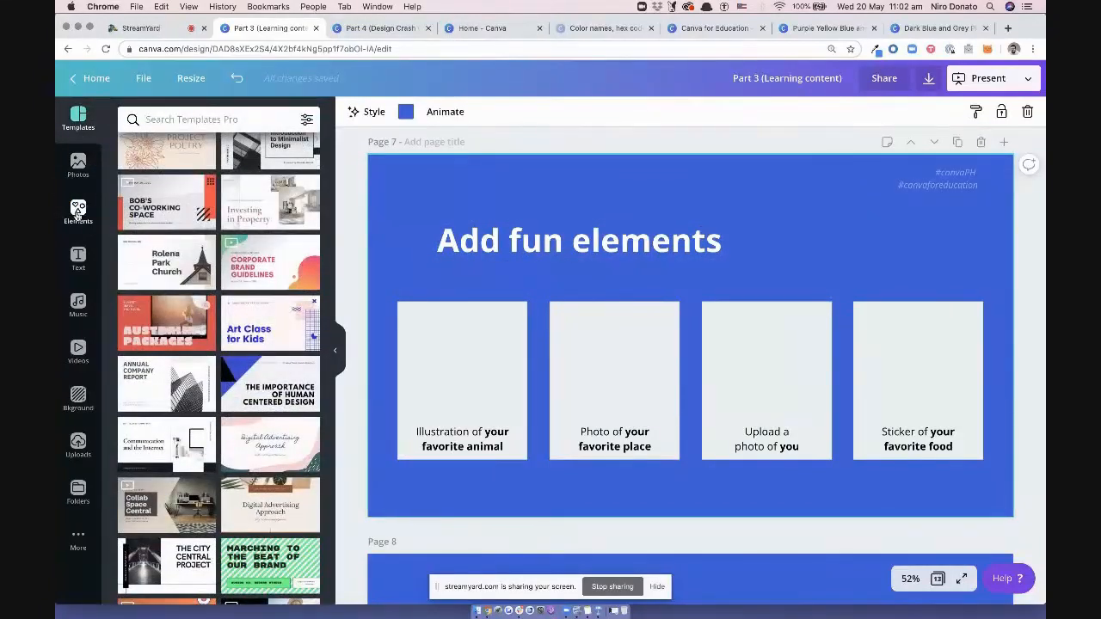
{"action": "left_click", "coordinate": [77, 211]}
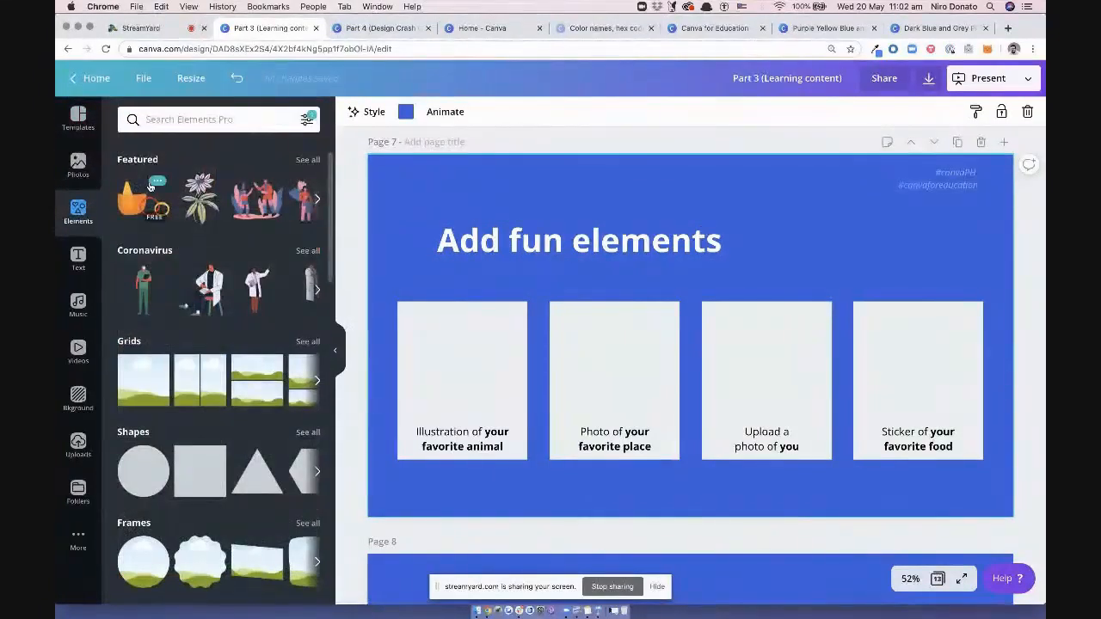
{"action": "left_click", "coordinate": [172, 122]}
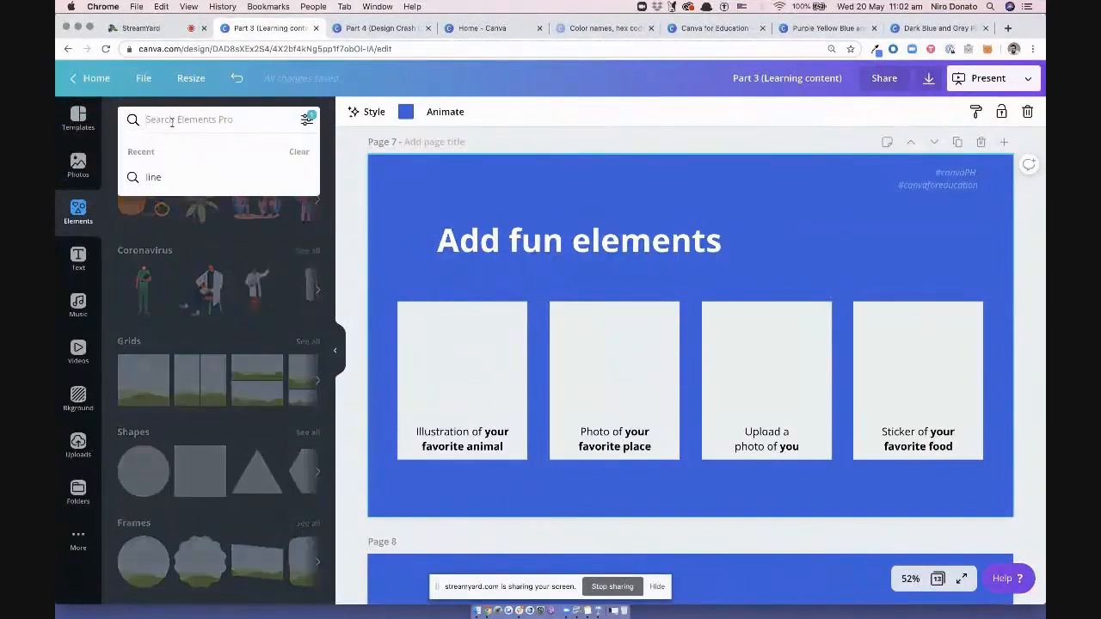
{"action": "type", "text": "fox"}
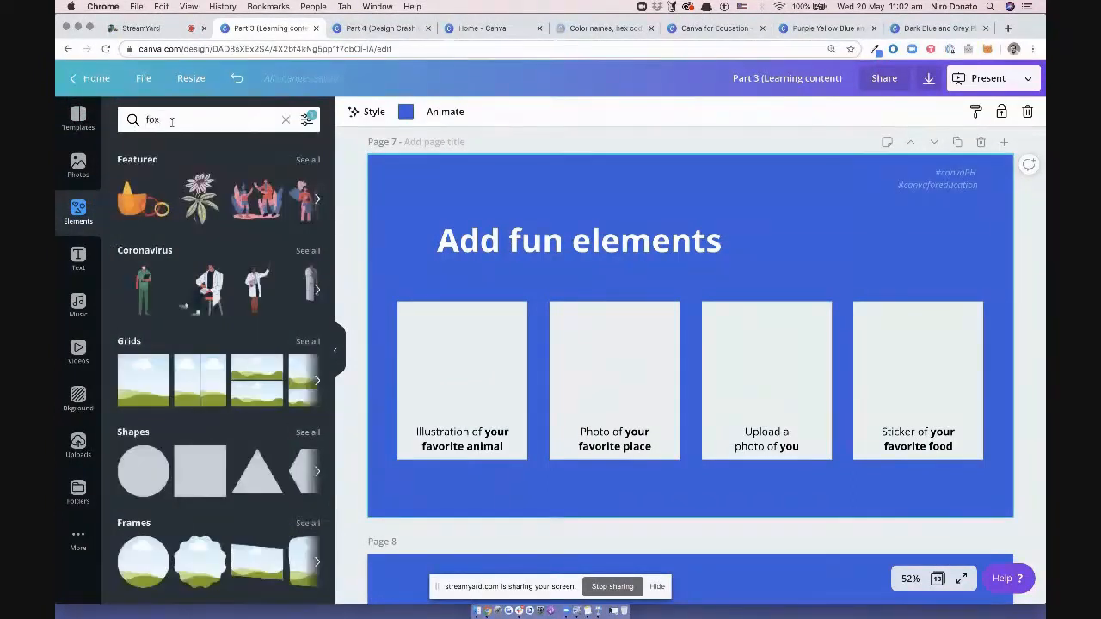
{"action": "key", "text": "Return"}
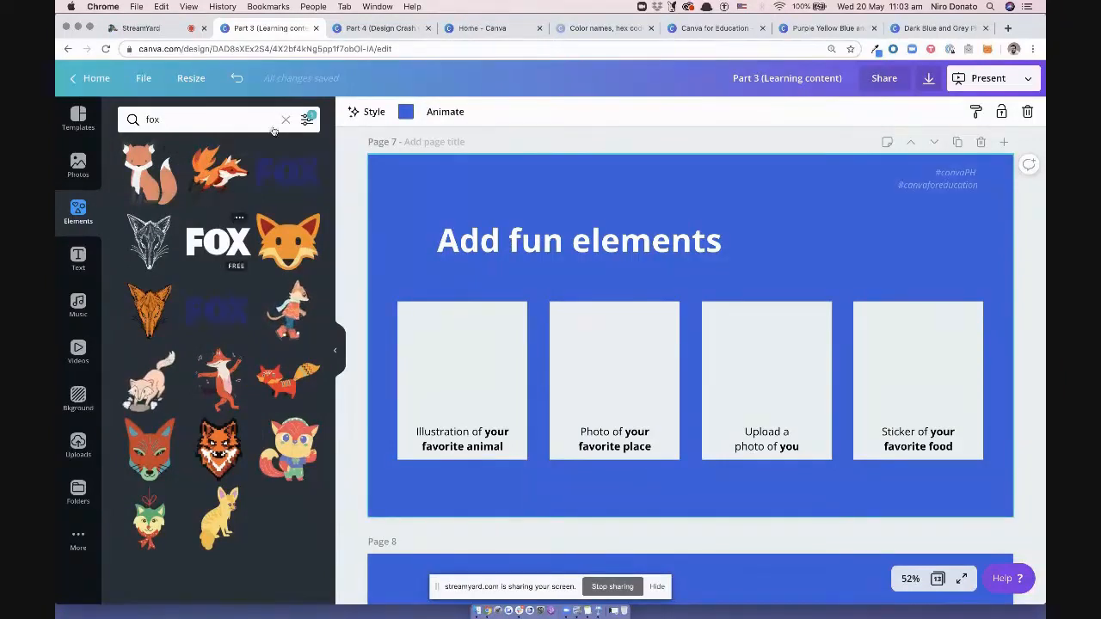
Remove the Free availability filter from the fox results and review the filter options again
{"action": "left_click", "coordinate": [307, 120]}
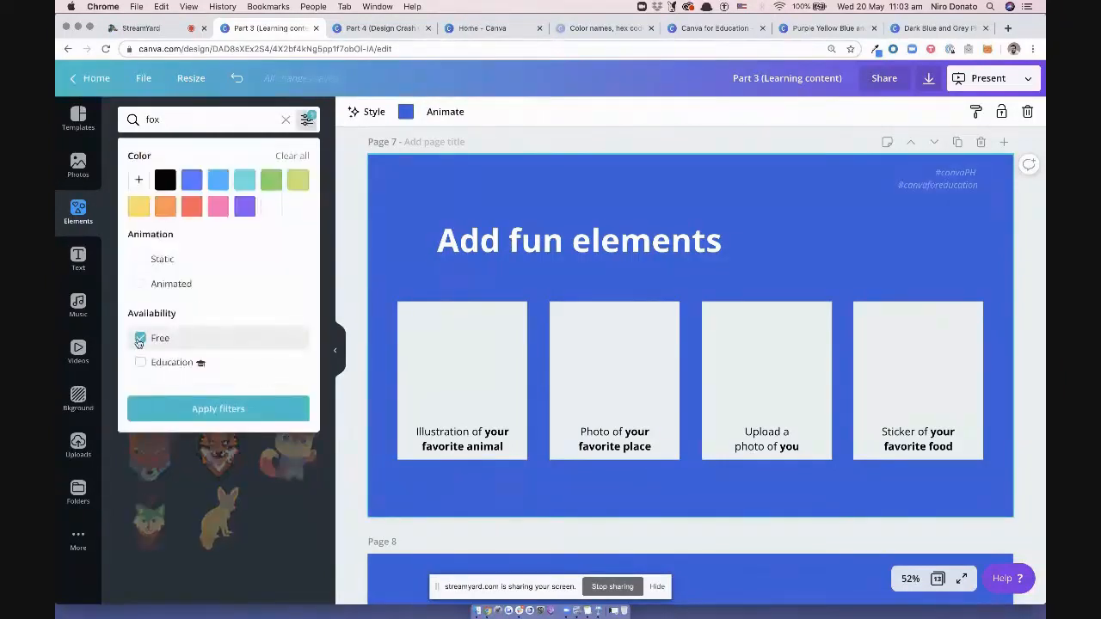
{"action": "left_click", "coordinate": [307, 120]}
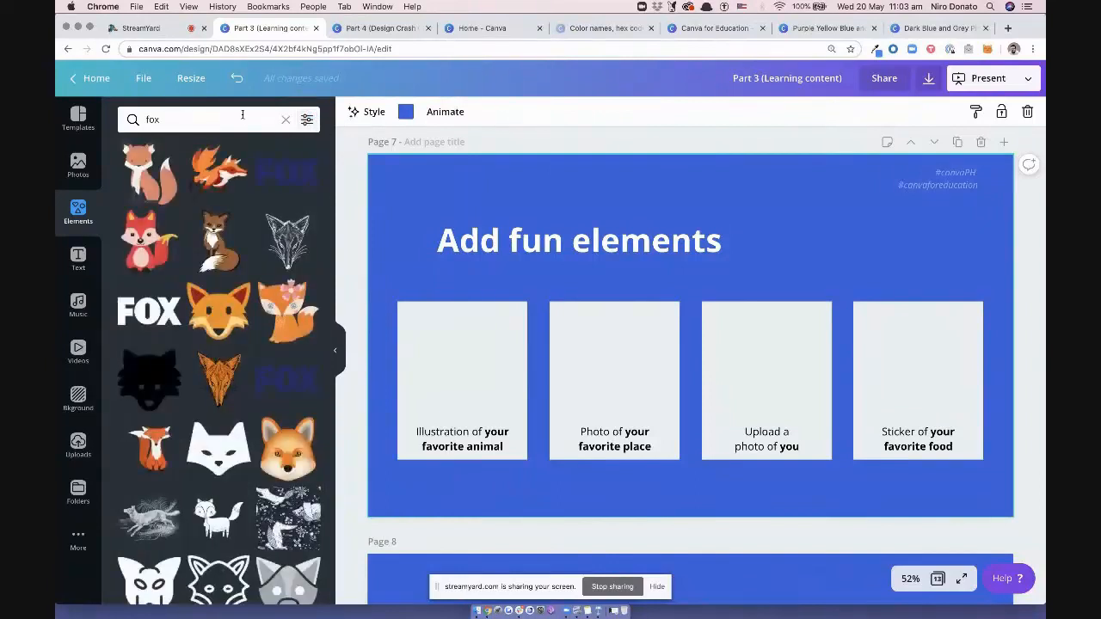
{"action": "left_click", "coordinate": [307, 120]}
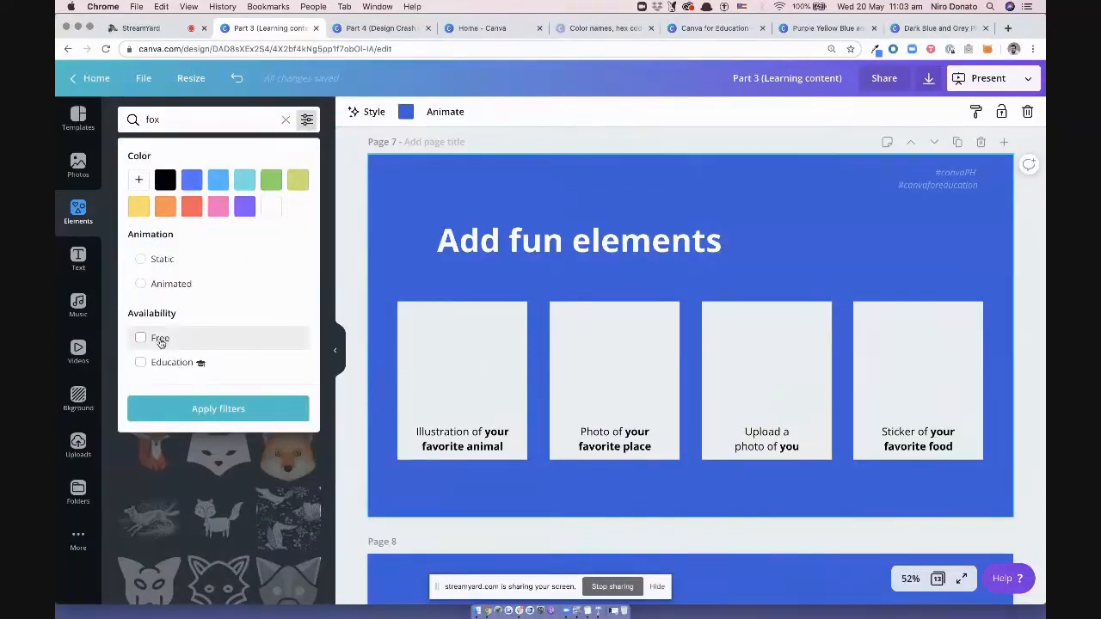
Search the elements for "fox" again and add the standing orange-brown fox illustration to page 7
{"action": "left_click", "coordinate": [286, 120]}
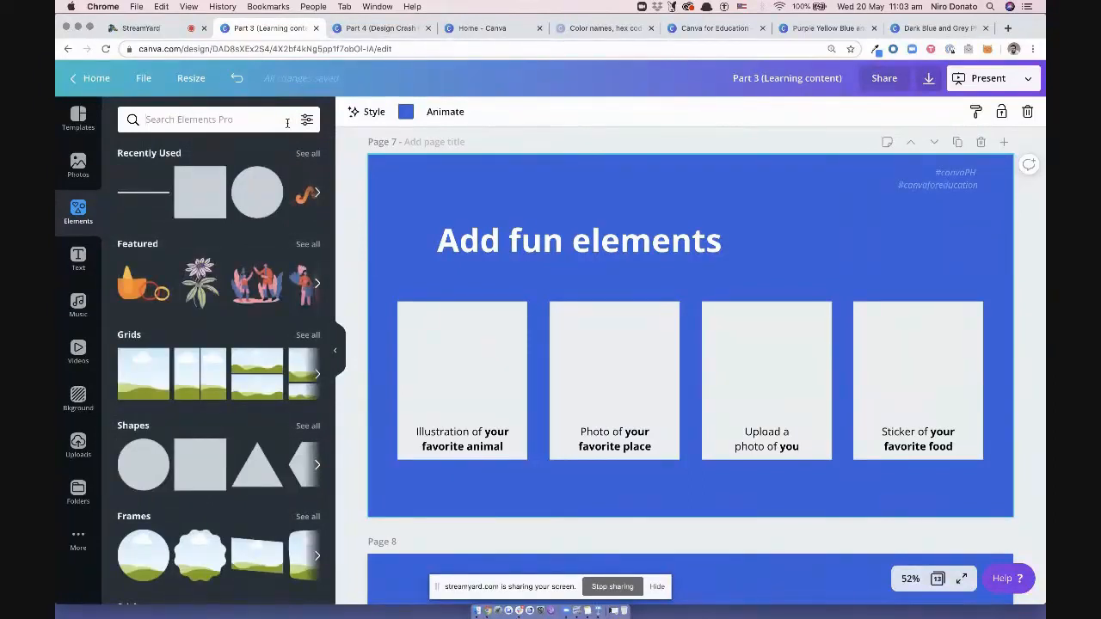
{"action": "type", "text": "fox"}
{"action": "key", "text": "Return"}
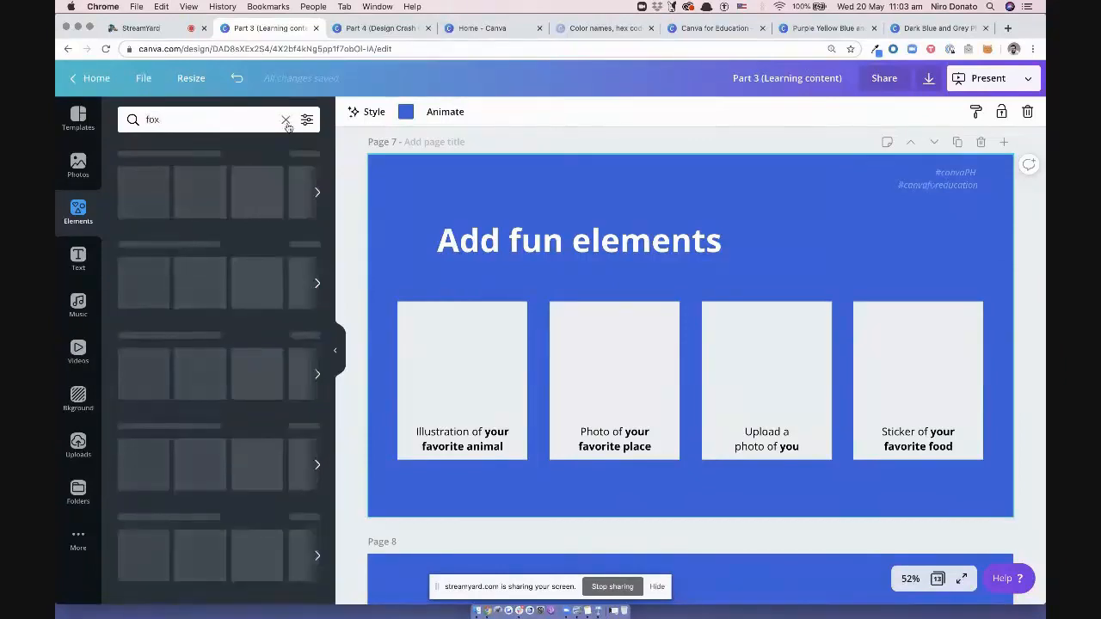
{"action": "scroll", "coordinate": [164, 216], "scroll_direction": "down", "scroll_amount": 8}
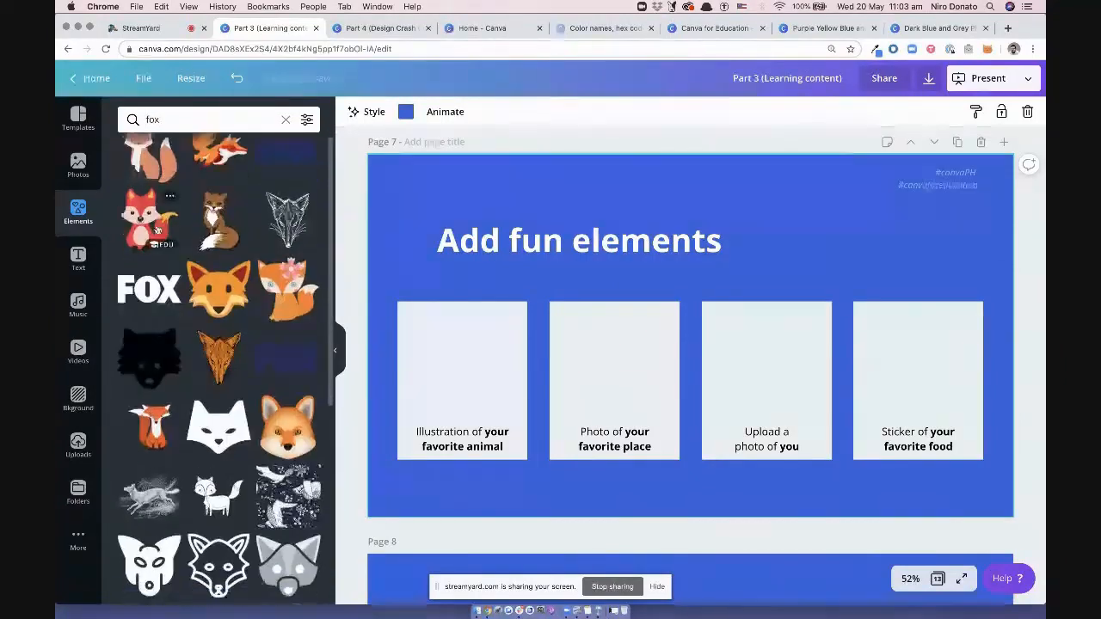
{"action": "scroll", "coordinate": [157, 229], "scroll_direction": "down", "scroll_amount": 8}
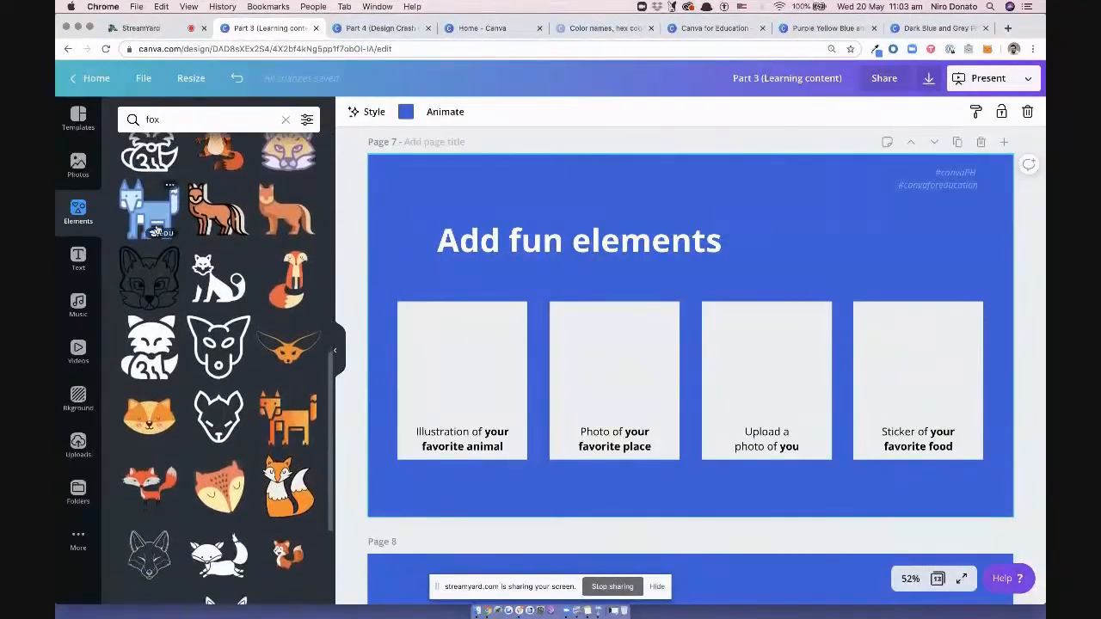
{"action": "left_click", "coordinate": [286, 211]}
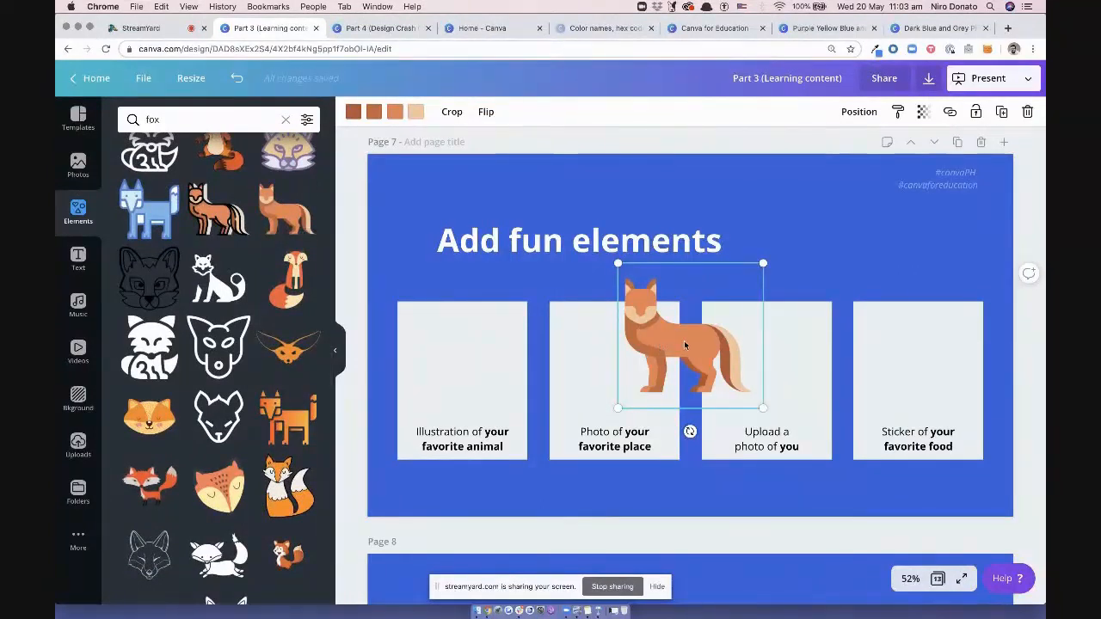
Shrink the fox to fit inside the "Illustration of your favorite animal" card, place it there, and clear the element search
{"action": "left_click_drag", "start_coordinate": [764, 264], "coordinate": [721, 308]}
{"action": "left_click_drag", "start_coordinate": [684, 356], "coordinate": [474, 365]}
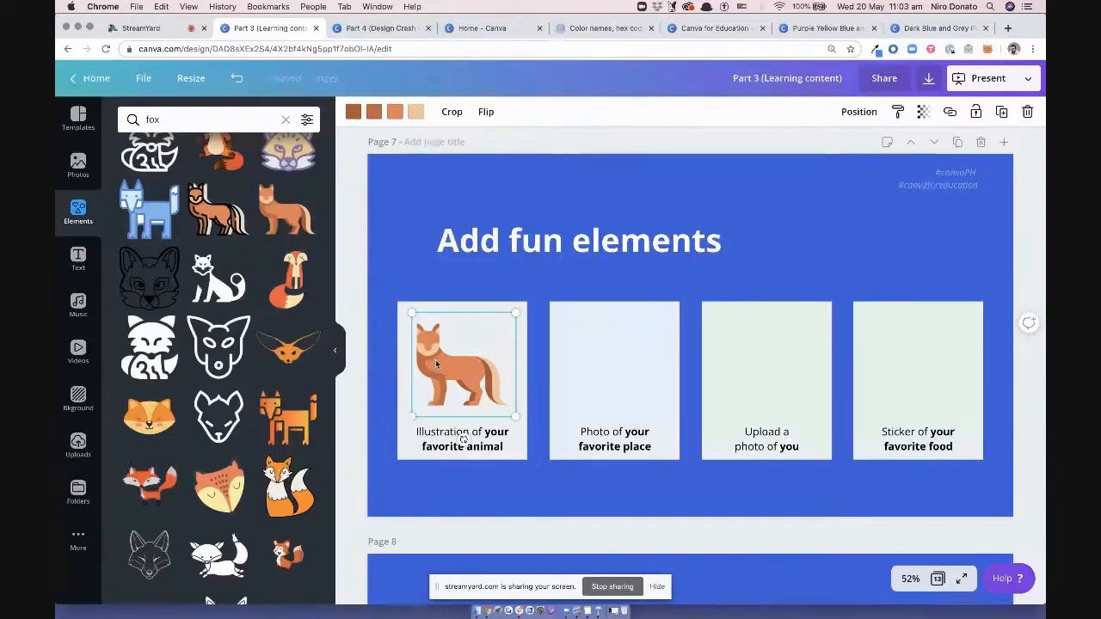
{"action": "left_click", "coordinate": [285, 119]}
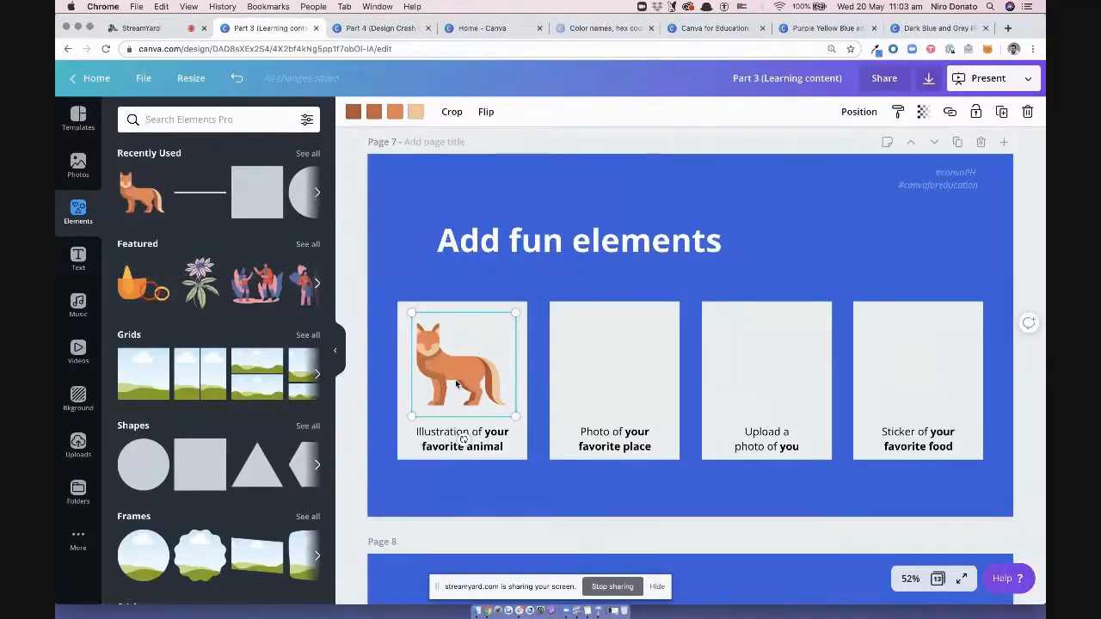
Search the photos for "beach" and add the sunset sea photo to page 7
{"action": "left_click", "coordinate": [605, 370]}
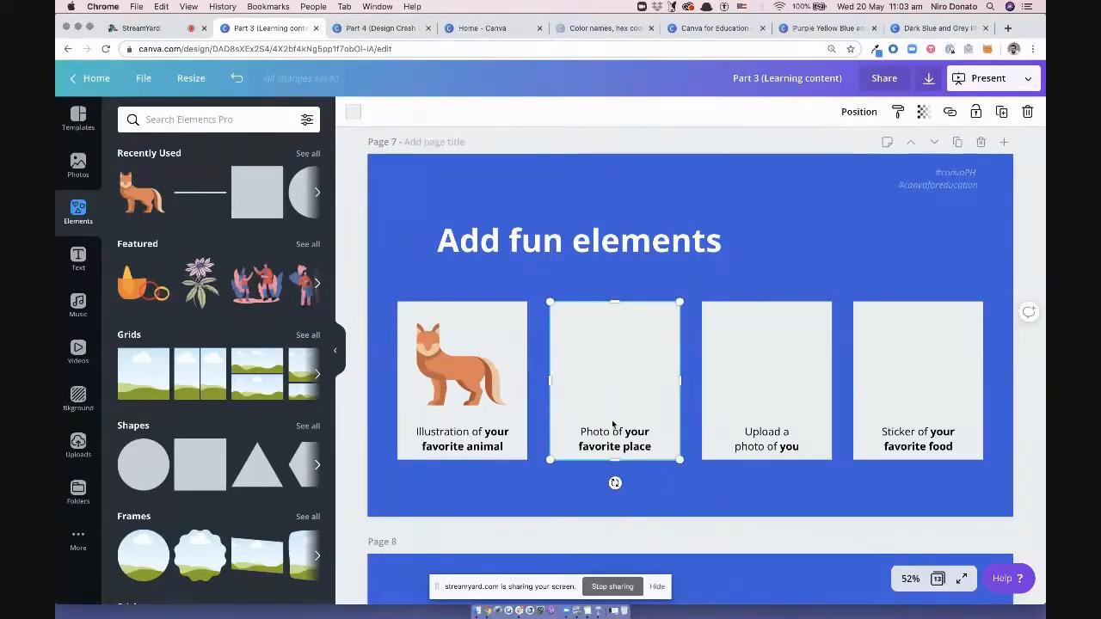
{"action": "left_click", "coordinate": [79, 166]}
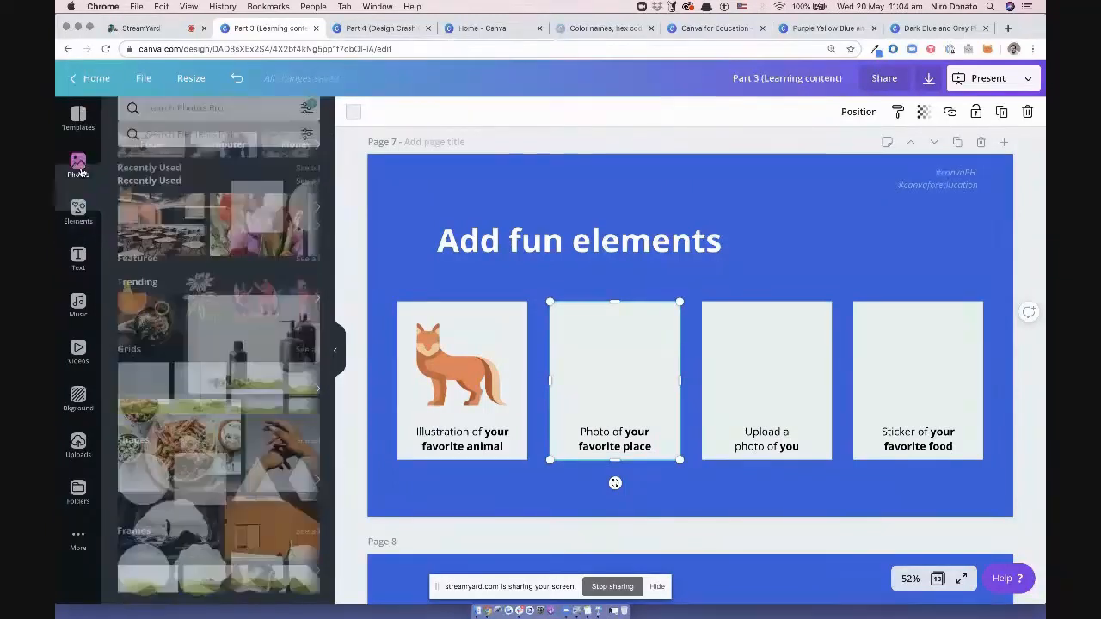
{"action": "left_click", "coordinate": [176, 121]}
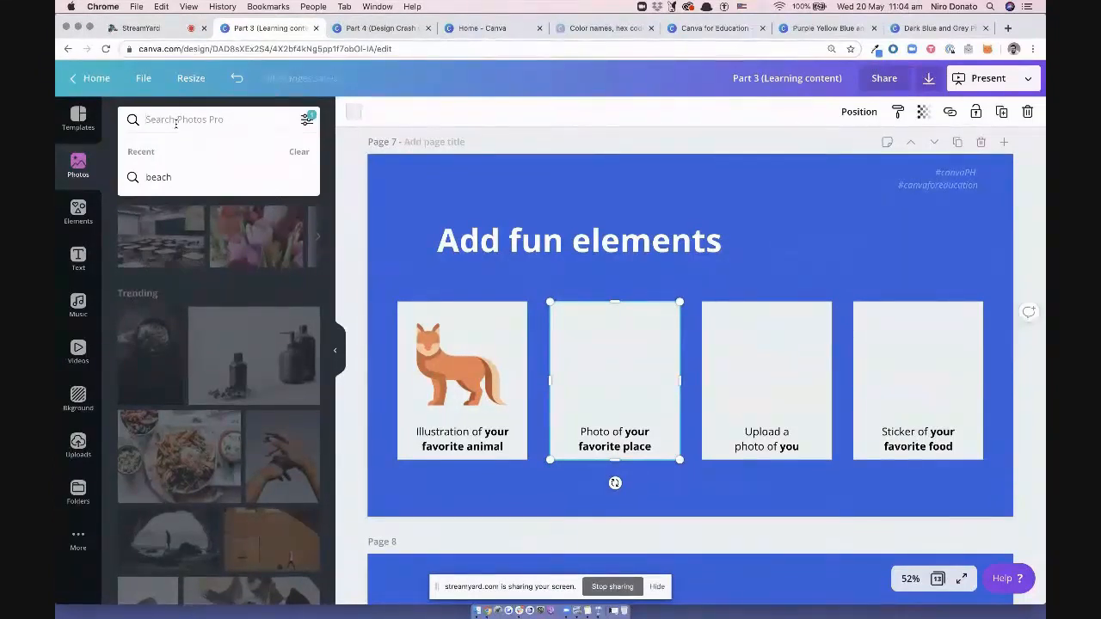
{"action": "type", "text": "beach"}
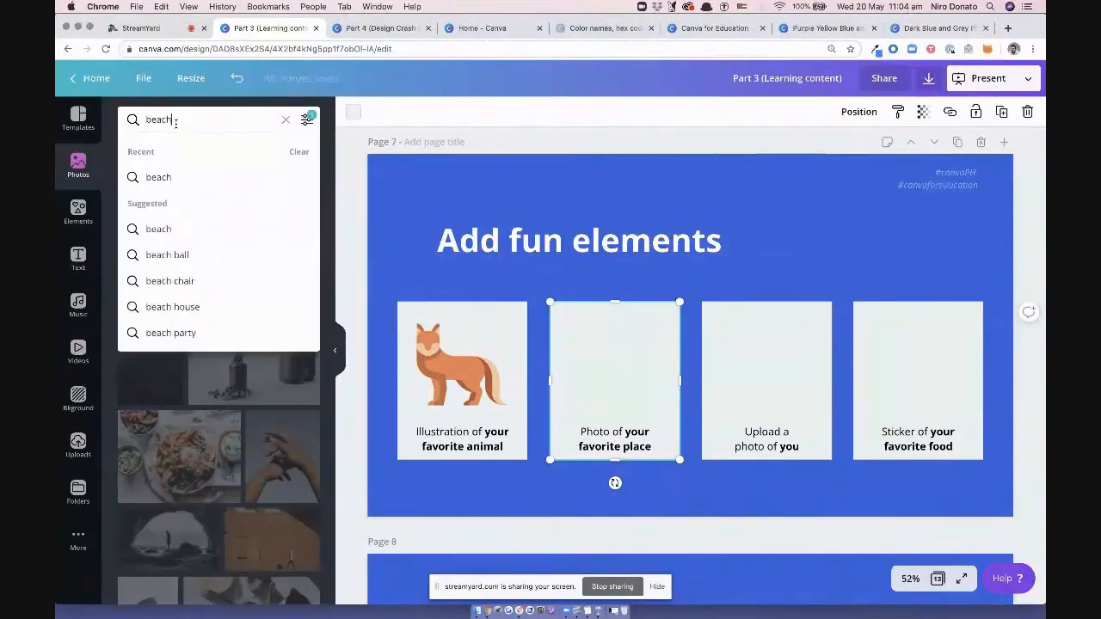
{"action": "key", "text": "Return"}
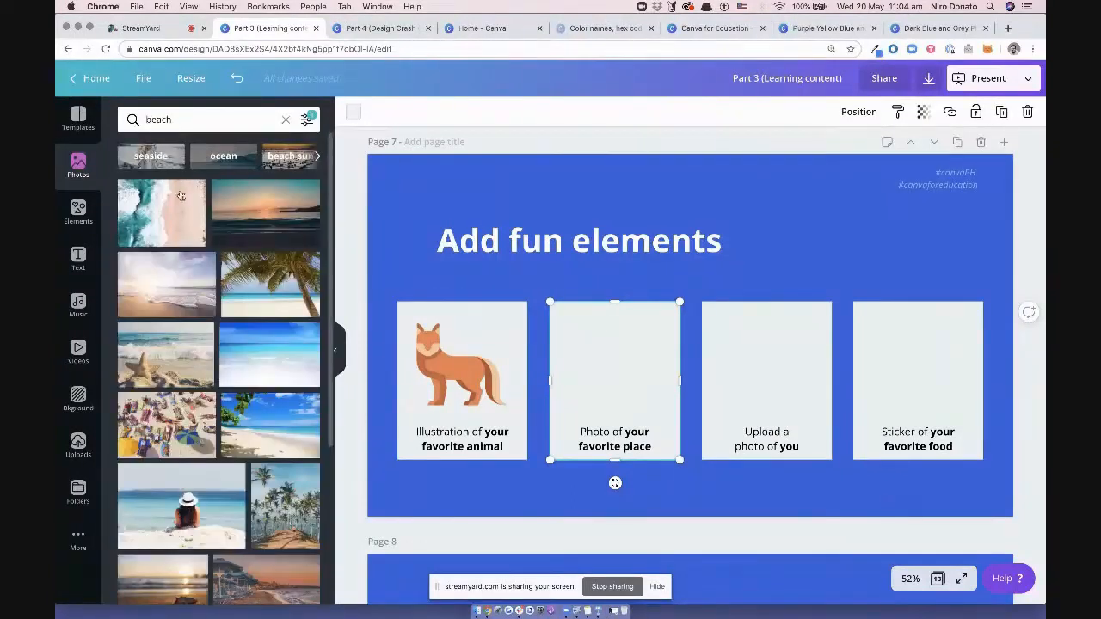
{"action": "scroll", "coordinate": [179, 200], "scroll_direction": "down", "scroll_amount": 1}
{"action": "scroll", "coordinate": [179, 200], "scroll_direction": "down", "scroll_amount": 3}
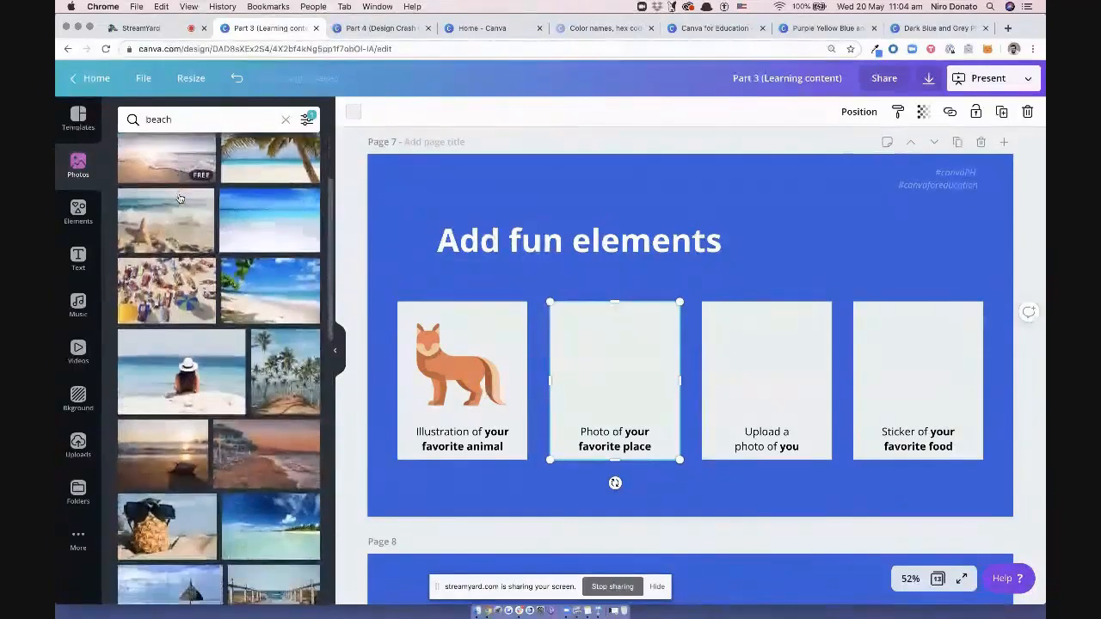
{"action": "scroll", "coordinate": [179, 199], "scroll_direction": "up", "scroll_amount": 4}
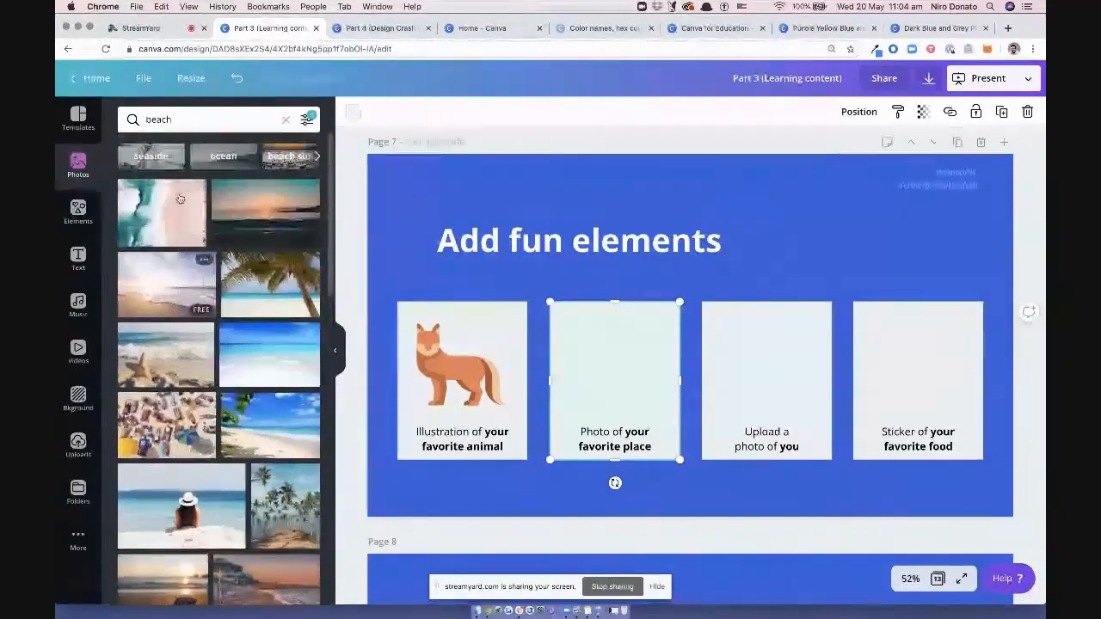
{"action": "left_click", "coordinate": [265, 219]}
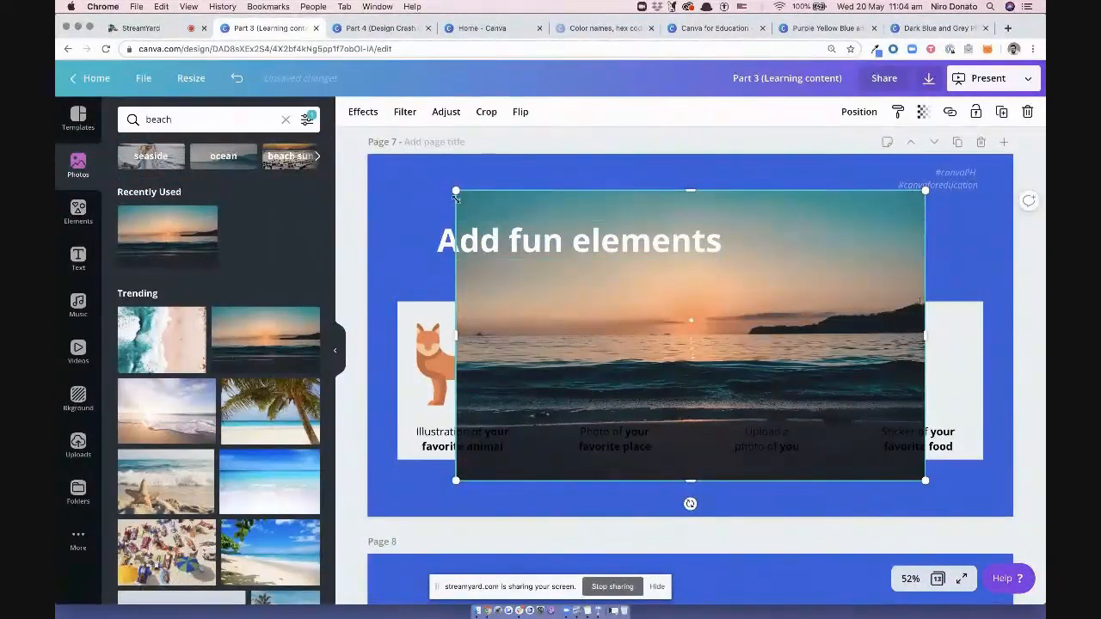
Scale the sunset photo down to about half its size and move it above the captions of the second and third cards
{"action": "left_click_drag", "start_coordinate": [456, 191], "coordinate": [763, 381]}
{"action": "left_click_drag", "start_coordinate": [827, 423], "coordinate": [614, 352]}
{"action": "left_click_drag", "start_coordinate": [706, 415], "coordinate": [765, 480]}
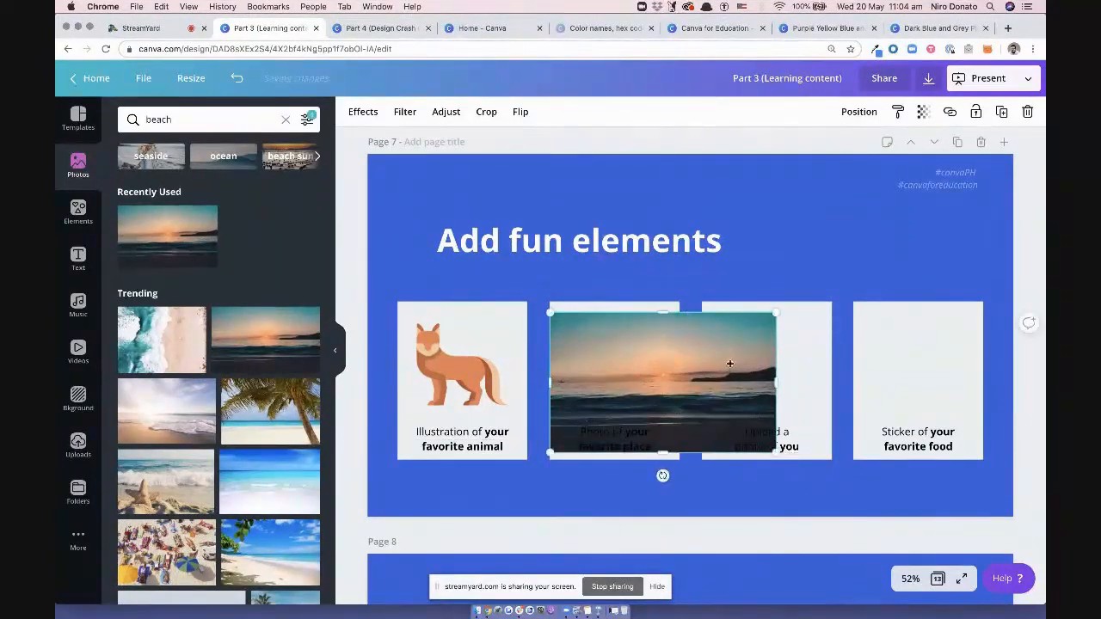
{"action": "left_click_drag", "start_coordinate": [730, 389], "coordinate": [746, 342]}
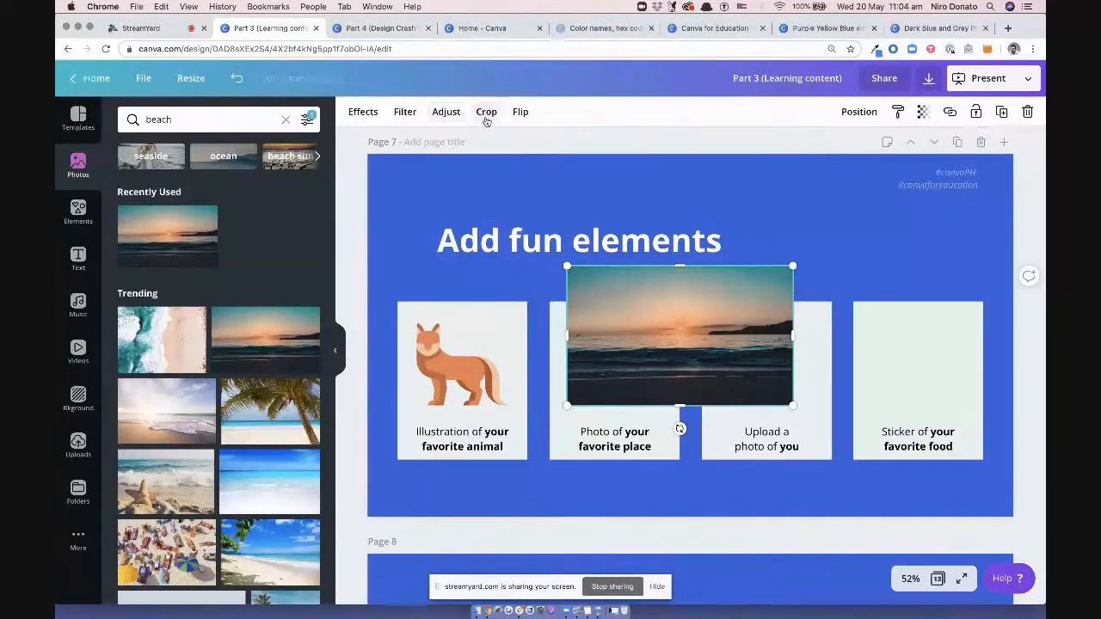
Crop both sides of the sunset photo to a nearly square shape
{"action": "left_click", "coordinate": [485, 116]}
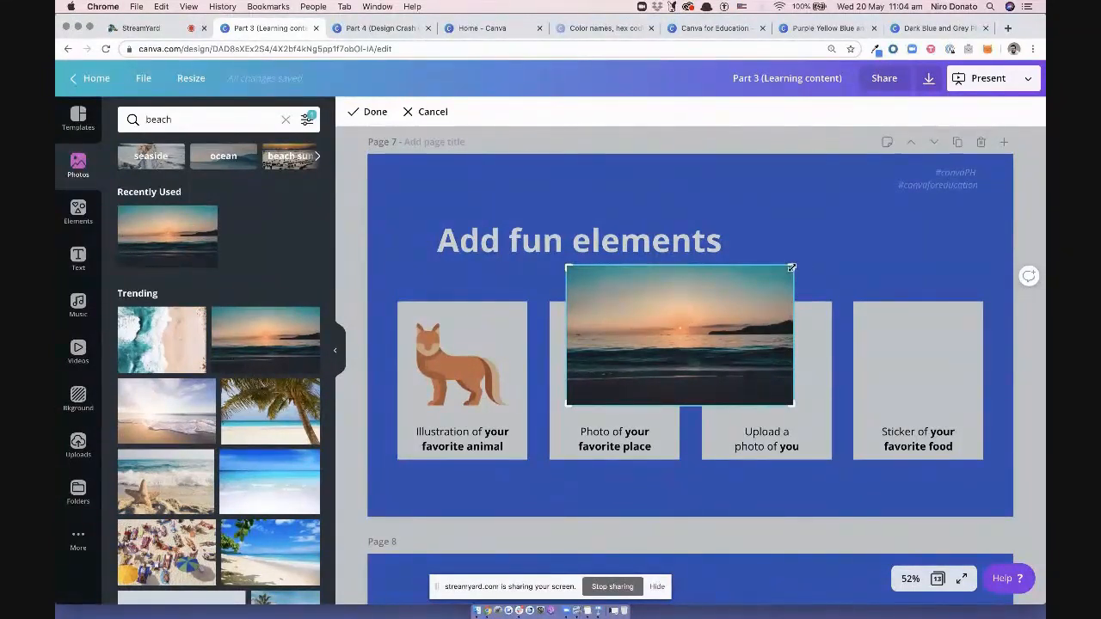
{"action": "left_click_drag", "start_coordinate": [791, 267], "coordinate": [756, 267]}
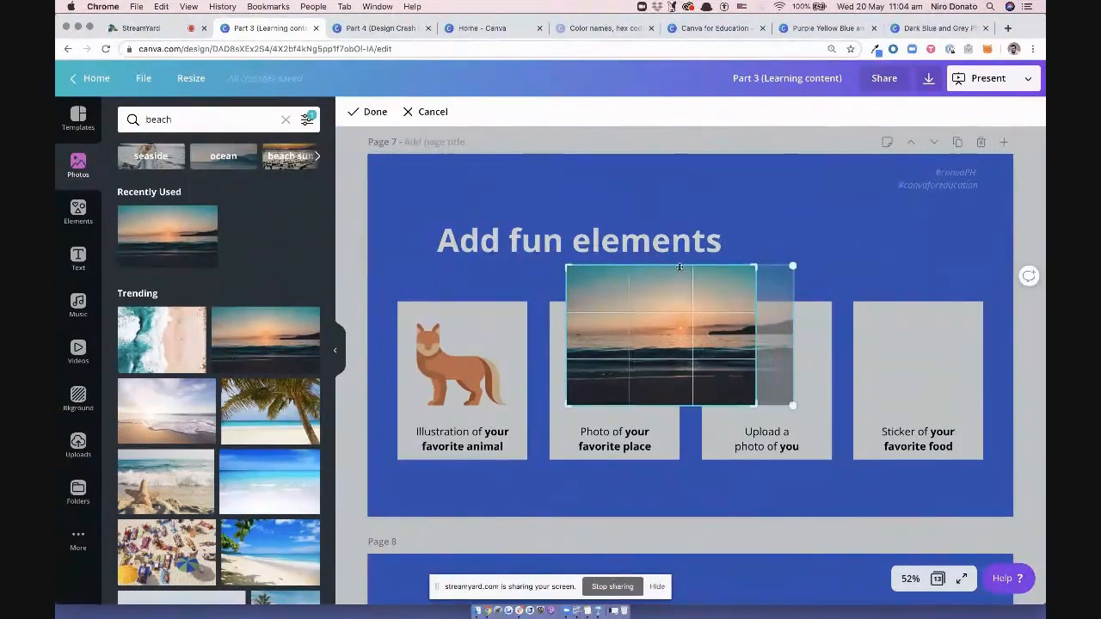
{"action": "left_click_drag", "start_coordinate": [566, 266], "coordinate": [610, 266]}
{"action": "key", "text": "Return"}
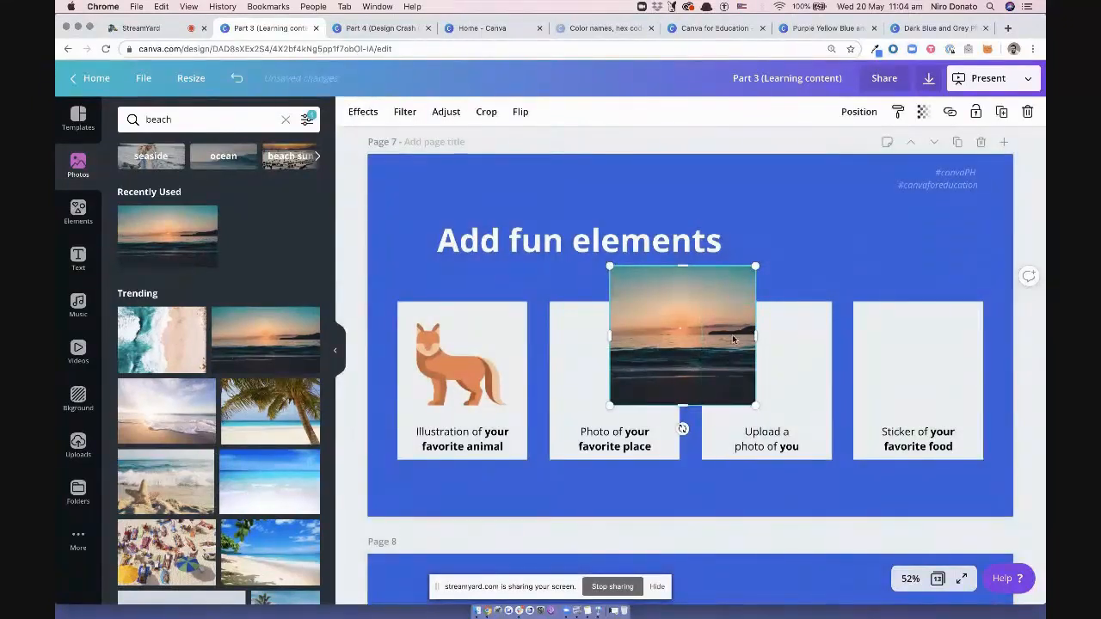
Shrink the cropped sunset photo and place it inside the "Photo of your favorite place" card, then deselect it
{"action": "left_click_drag", "start_coordinate": [761, 272], "coordinate": [730, 290]}
{"action": "left_click_drag", "start_coordinate": [707, 335], "coordinate": [639, 357]}
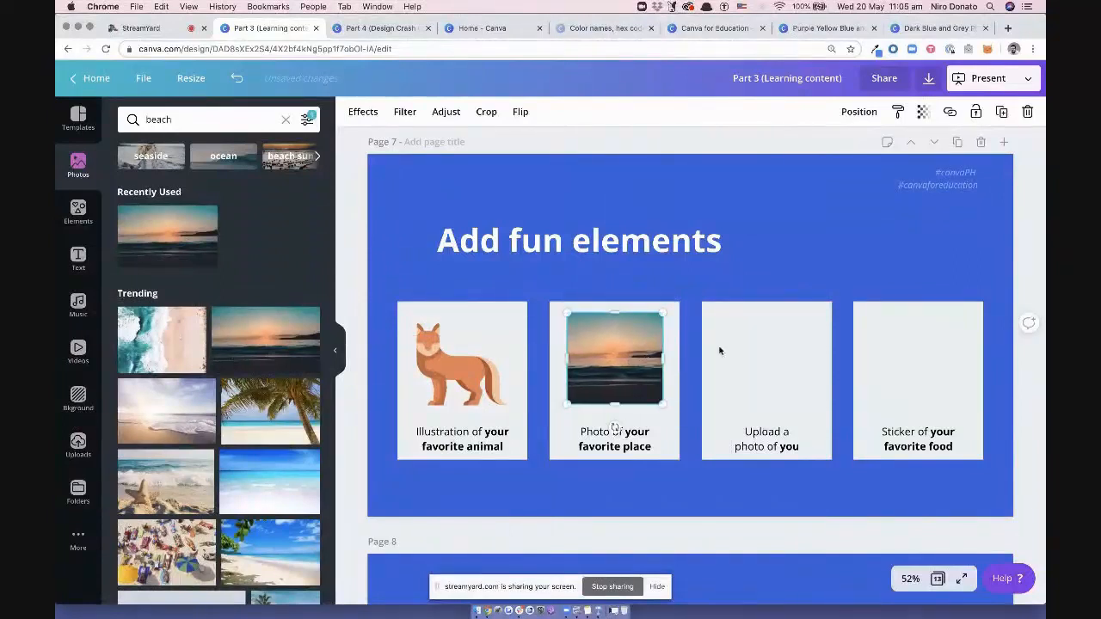
{"action": "left_click", "coordinate": [809, 256]}
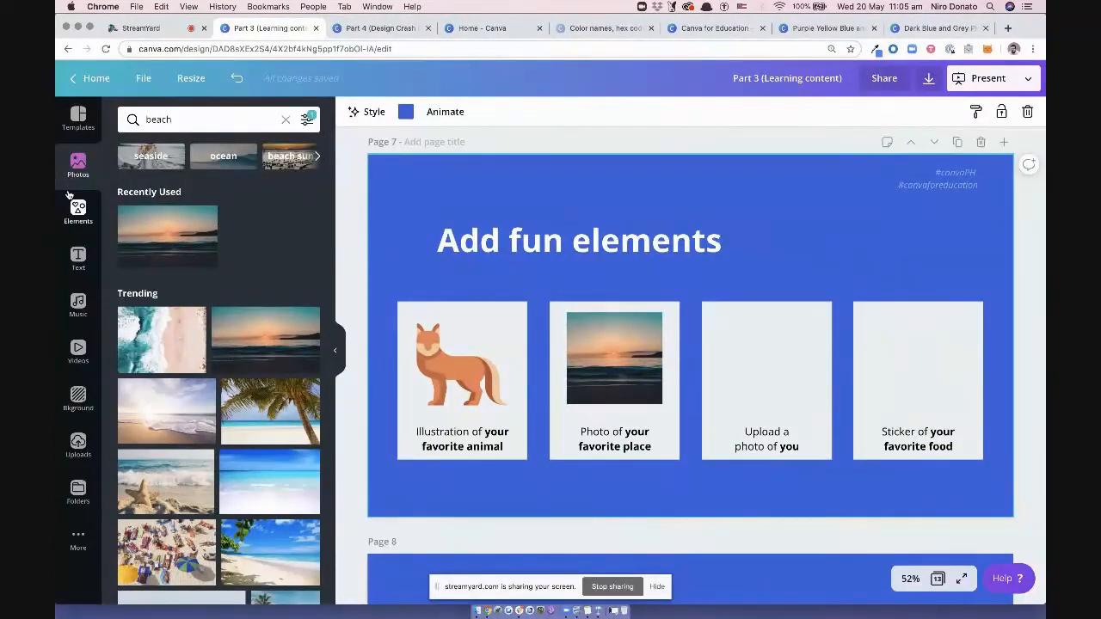
Upload the portrait-format JPG of the man leaning on a railing from the Desktop and add it to page 7
{"action": "left_click", "coordinate": [79, 447]}
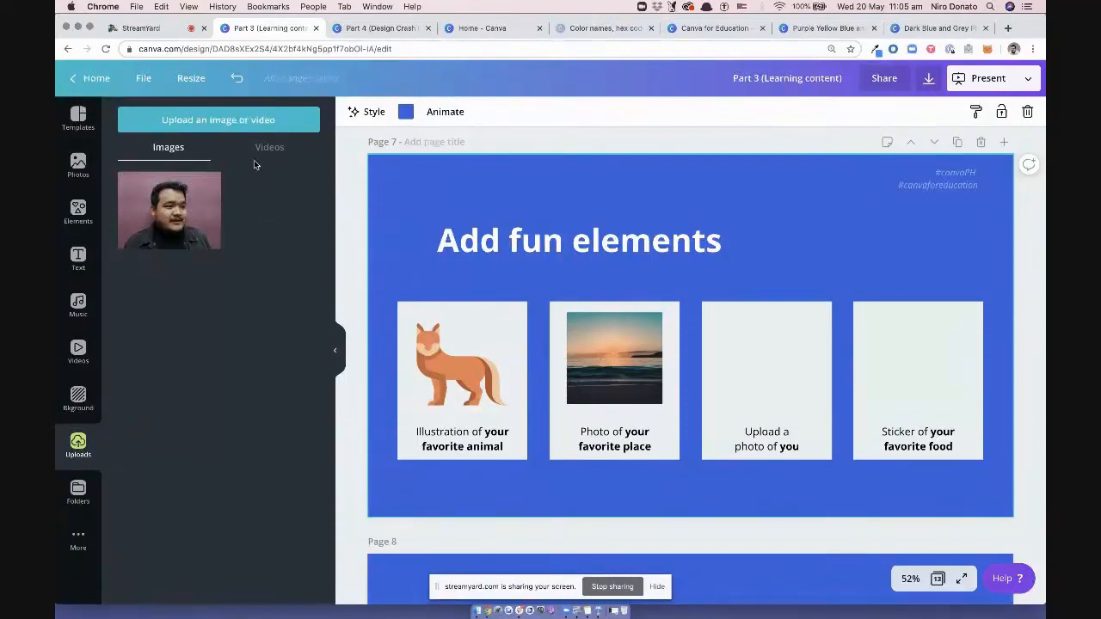
{"action": "left_click", "coordinate": [217, 129]}
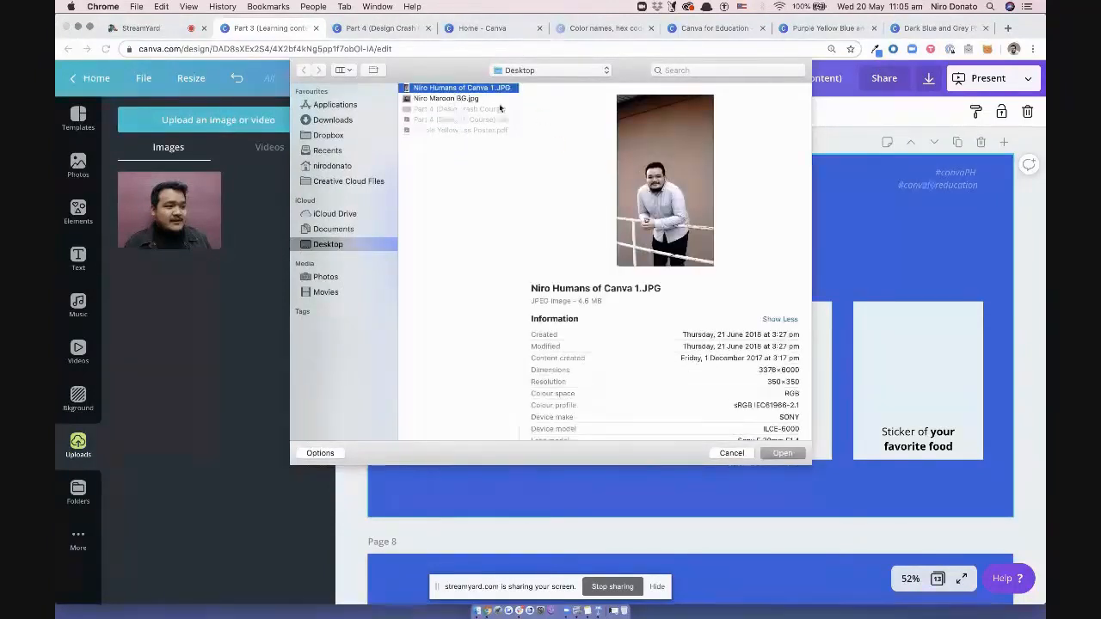
{"action": "left_click", "coordinate": [781, 453]}
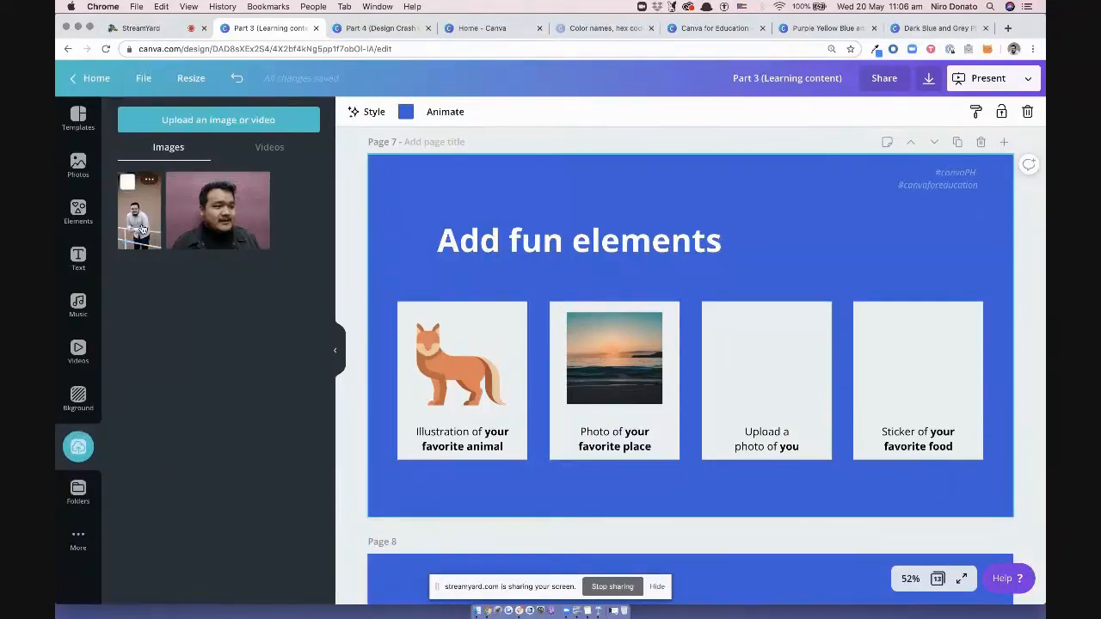
{"action": "left_click", "coordinate": [142, 231]}
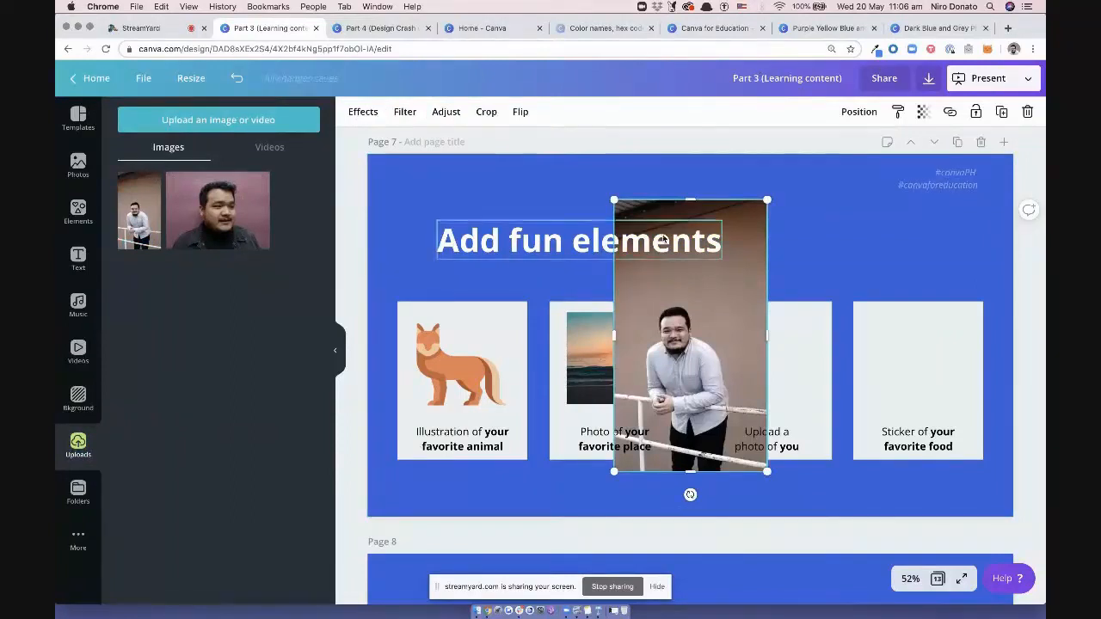
Shrink the man's portrait, move it into the "Upload a photo of you" card and crop it above the caption, then deselect it
{"action": "left_click_drag", "start_coordinate": [611, 198], "coordinate": [680, 317]}
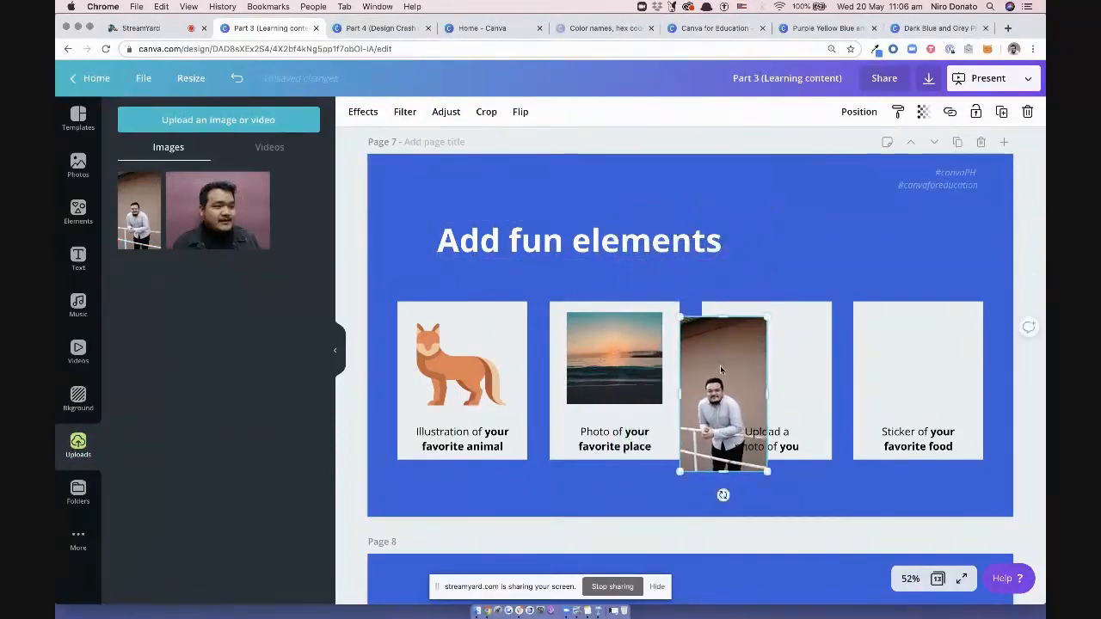
{"action": "left_click_drag", "start_coordinate": [722, 369], "coordinate": [766, 356]}
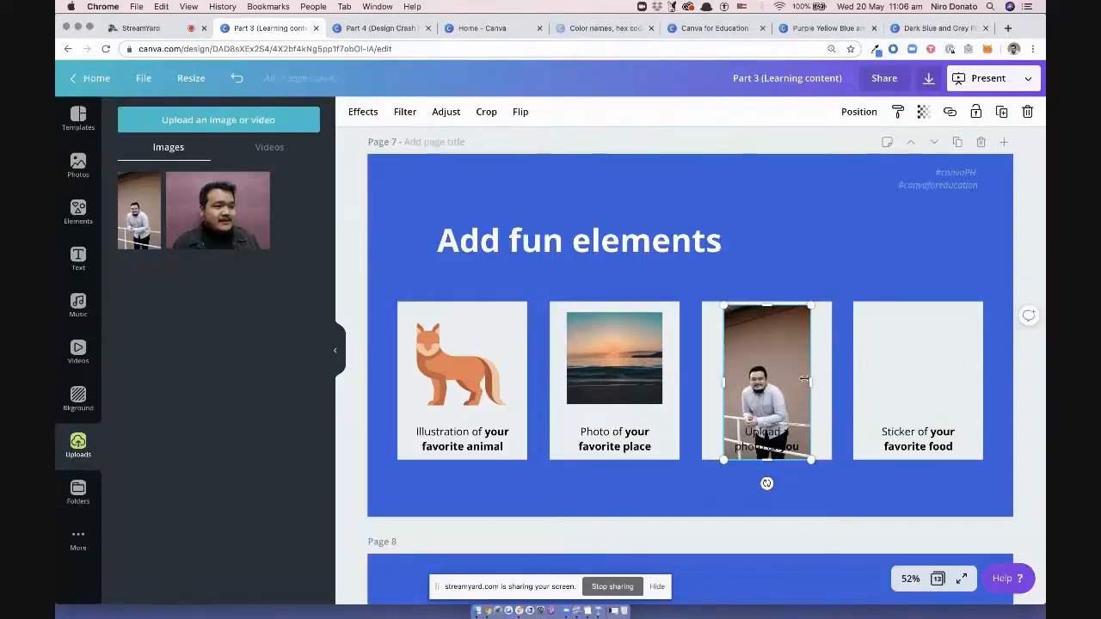
{"action": "left_click_drag", "start_coordinate": [766, 304], "coordinate": [786, 349]}
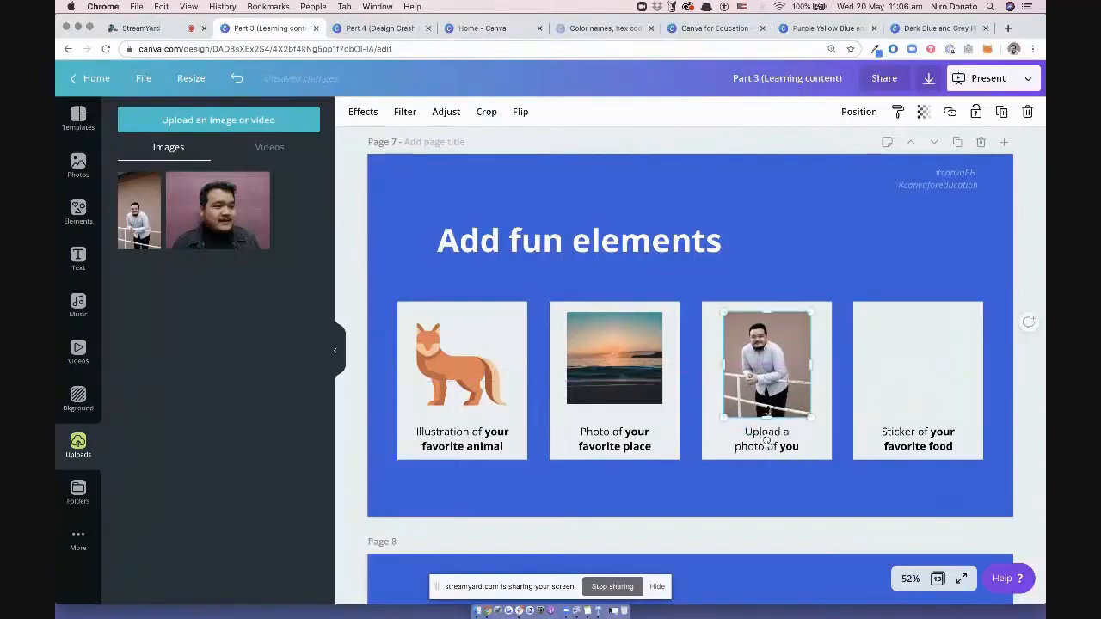
{"action": "left_click_drag", "start_coordinate": [766, 417], "coordinate": [766, 404]}
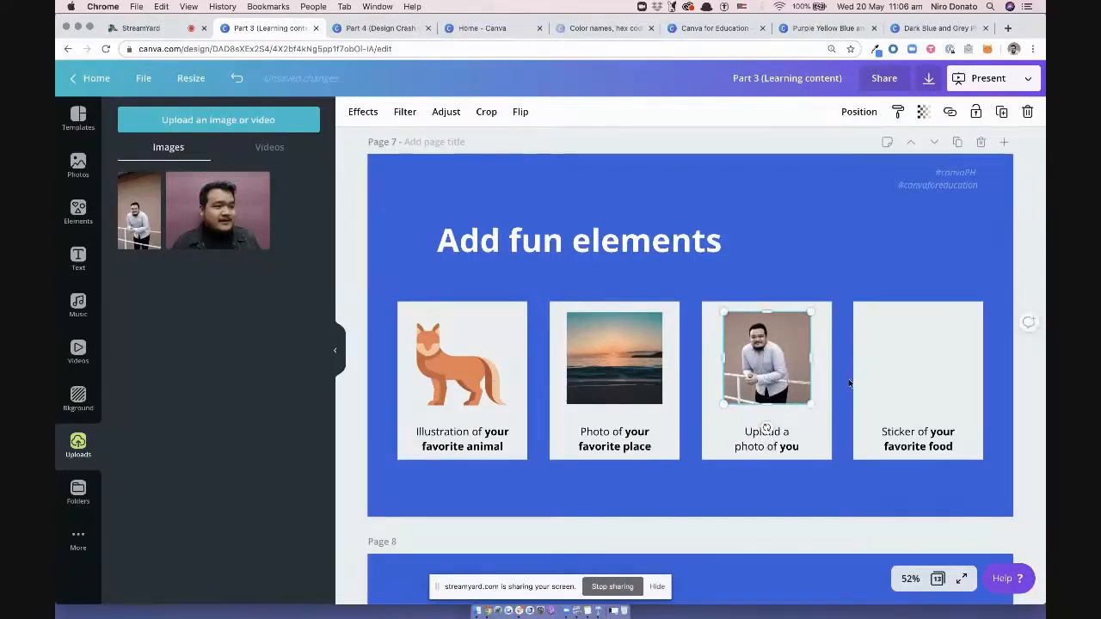
{"action": "left_click", "coordinate": [874, 249]}
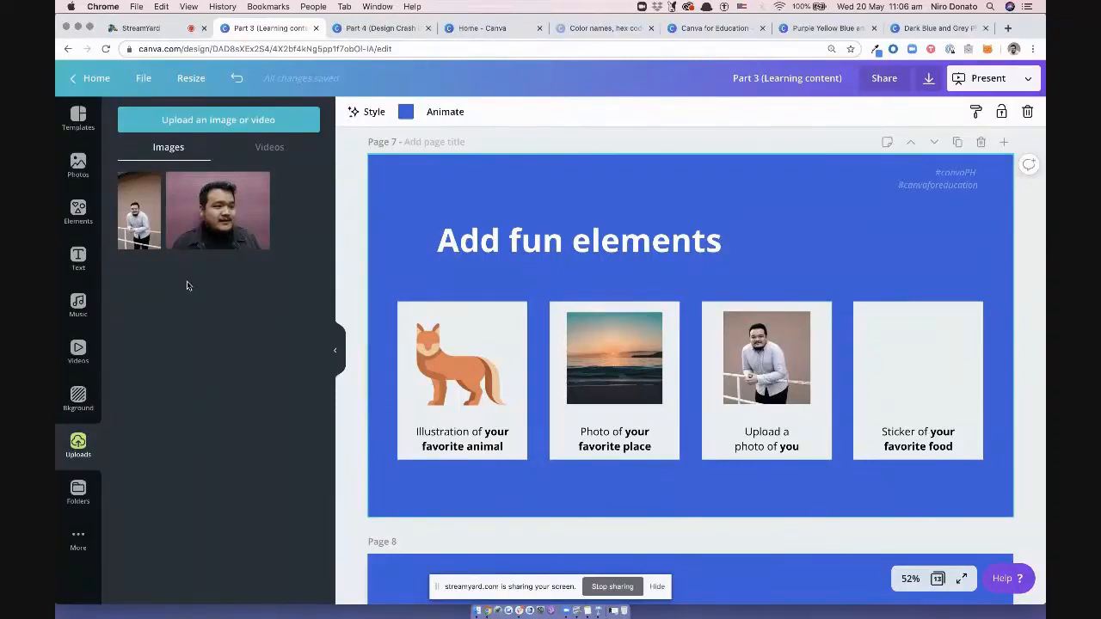
Search the elements library for "stickers" and browse the sticker categories
{"action": "left_click", "coordinate": [78, 211]}
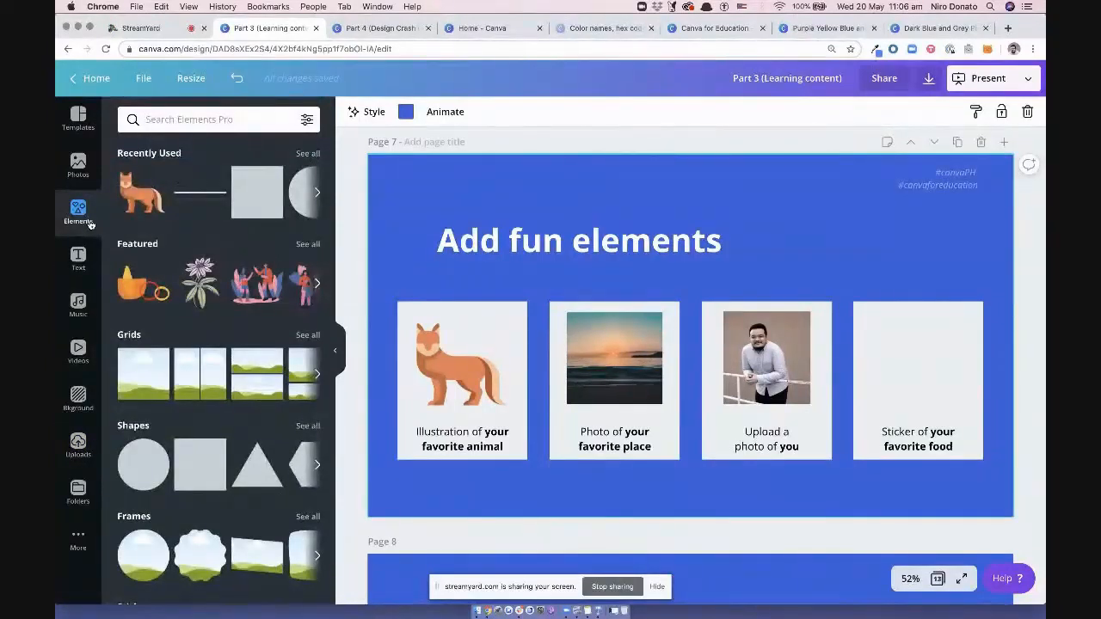
{"action": "scroll", "coordinate": [175, 192], "scroll_direction": "down", "scroll_amount": 1}
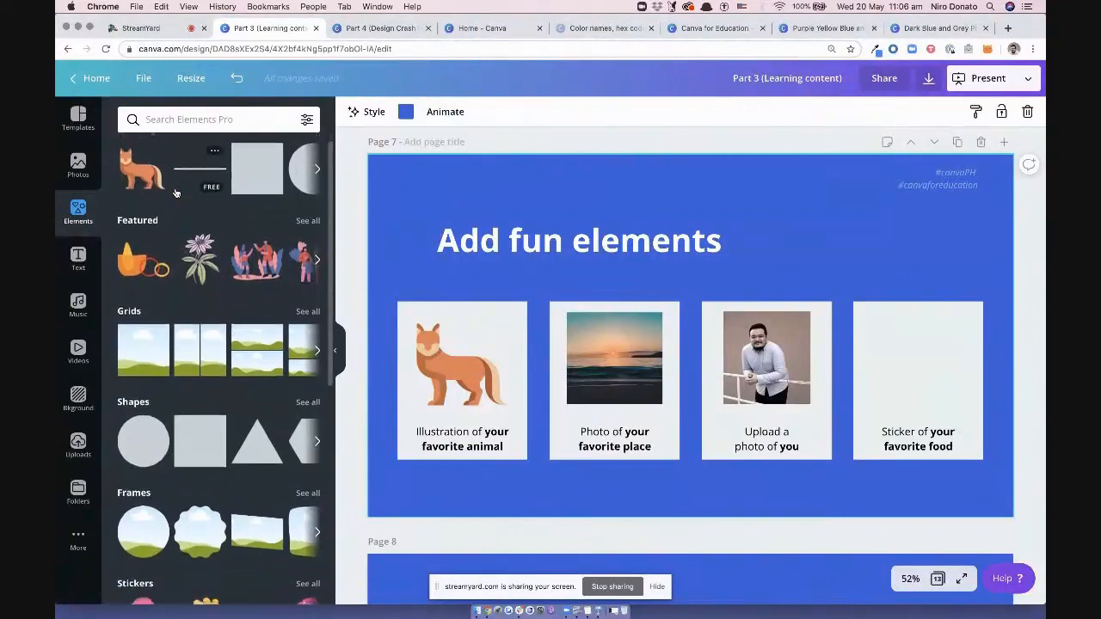
{"action": "scroll", "coordinate": [176, 192], "scroll_direction": "down", "scroll_amount": 5}
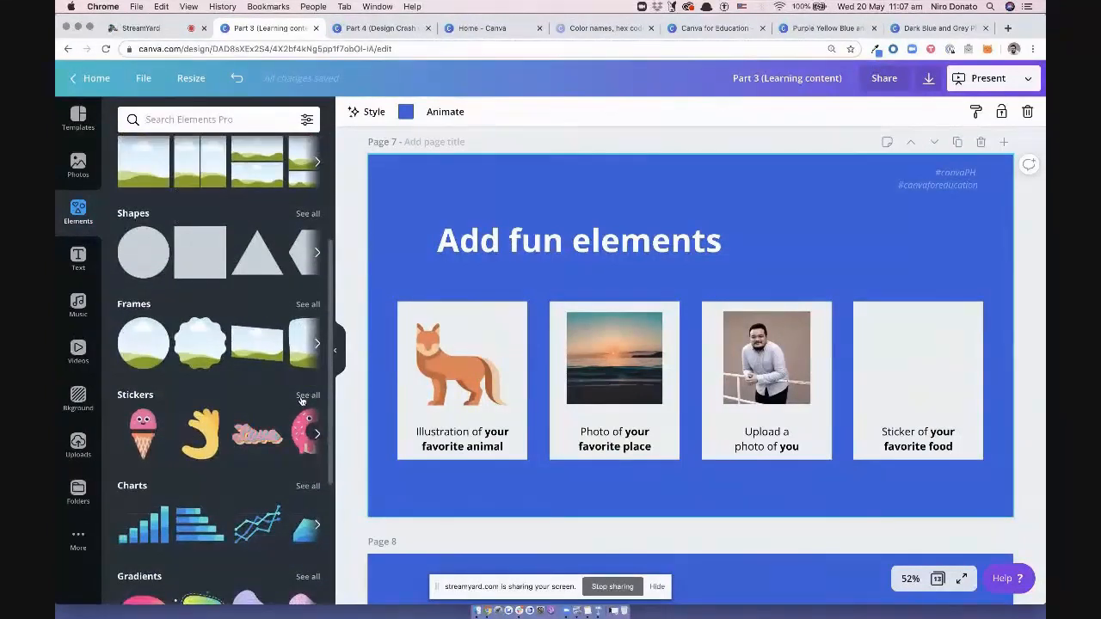
{"action": "left_click", "coordinate": [202, 122]}
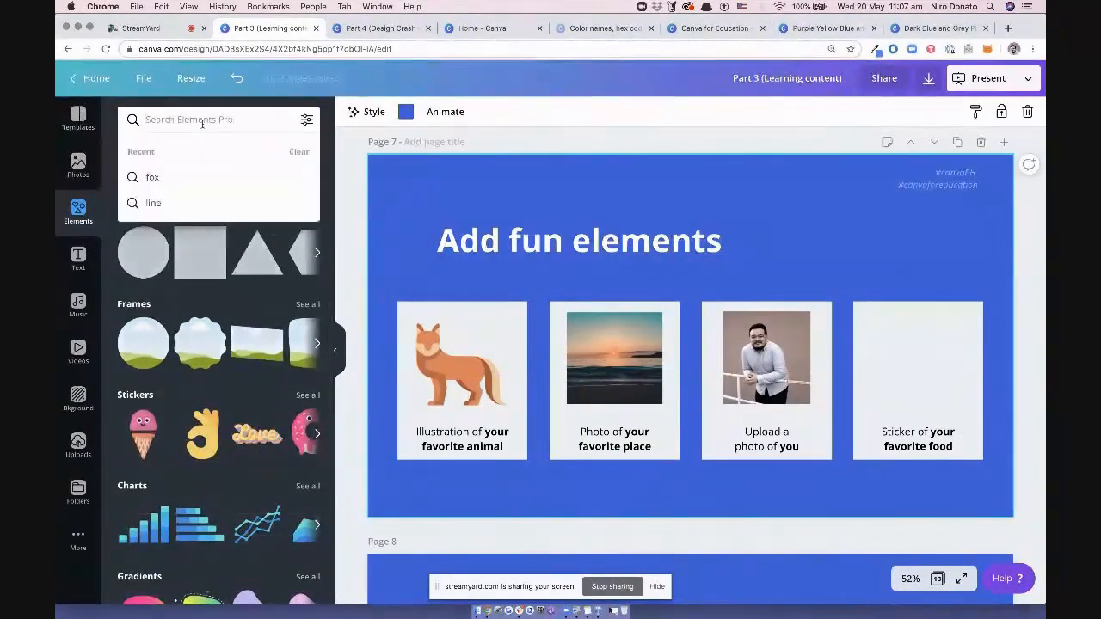
{"action": "type", "text": "stic"}
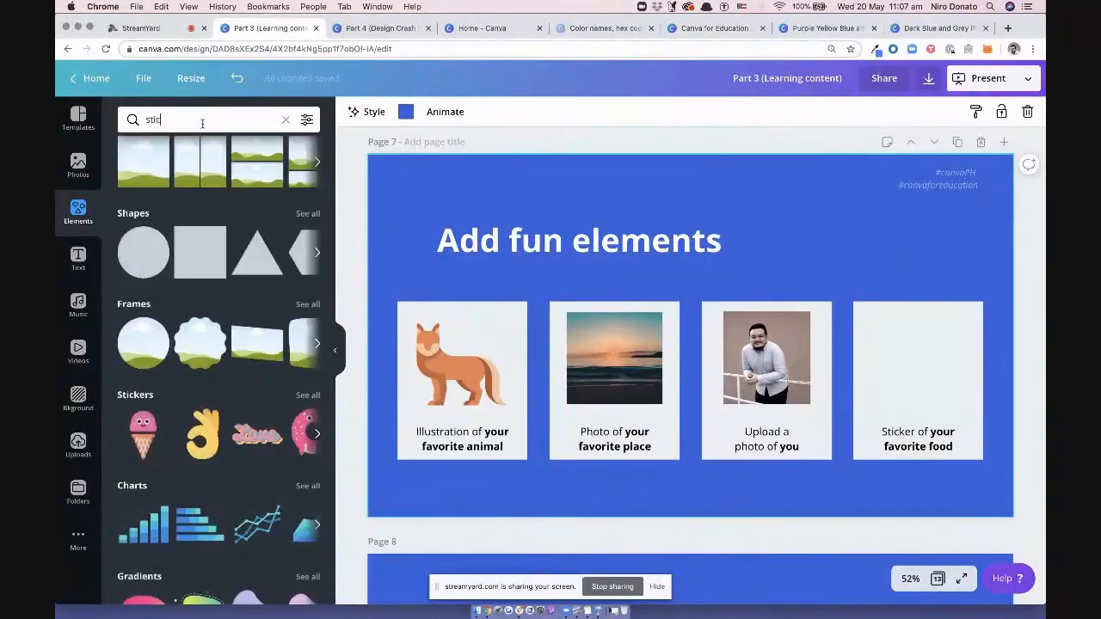
{"action": "type", "text": "kers"}
{"action": "key", "text": "Return"}
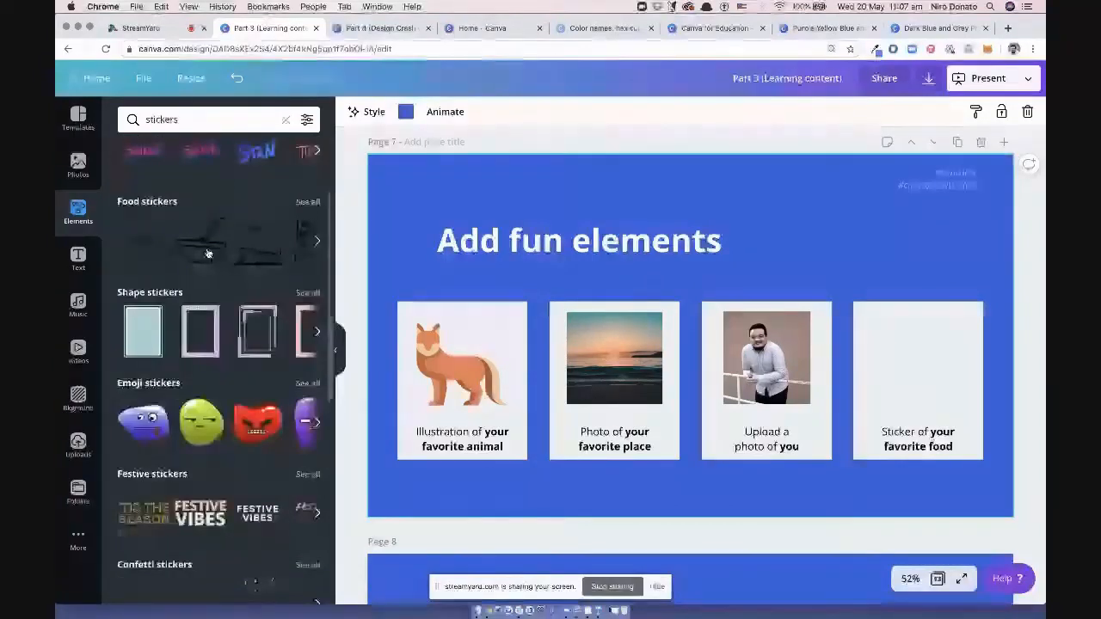
{"action": "scroll", "coordinate": [207, 250], "scroll_direction": "up", "scroll_amount": 2}
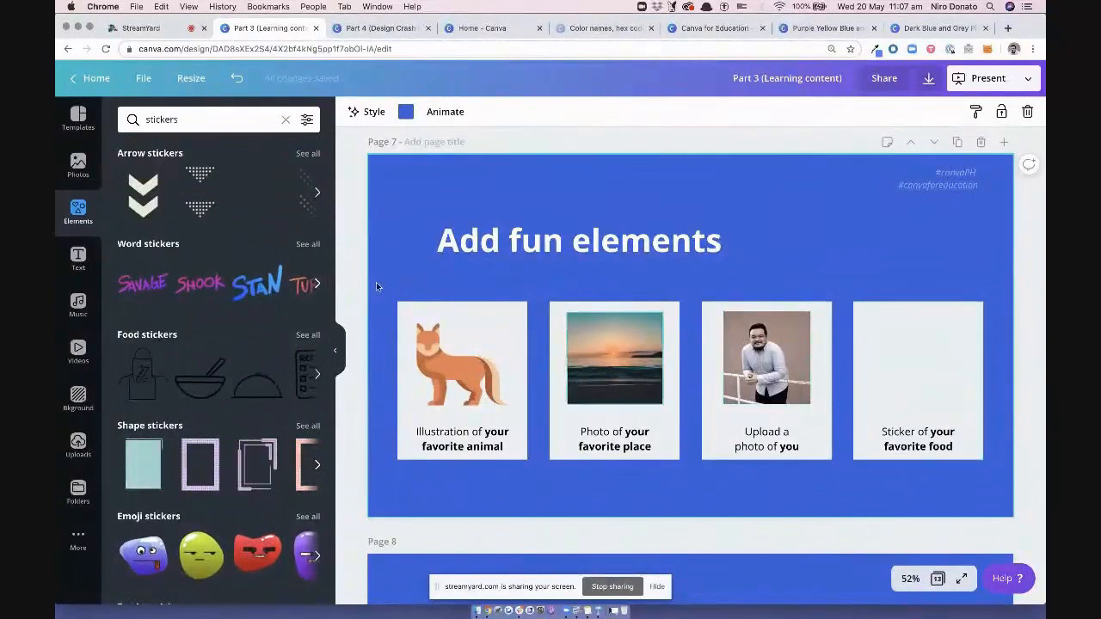
Refine the elements search to "stickers pizza" and add the dripping cheese pizza slice to page 7
{"action": "left_click", "coordinate": [212, 118]}
{"action": "type", "text": "piz"}
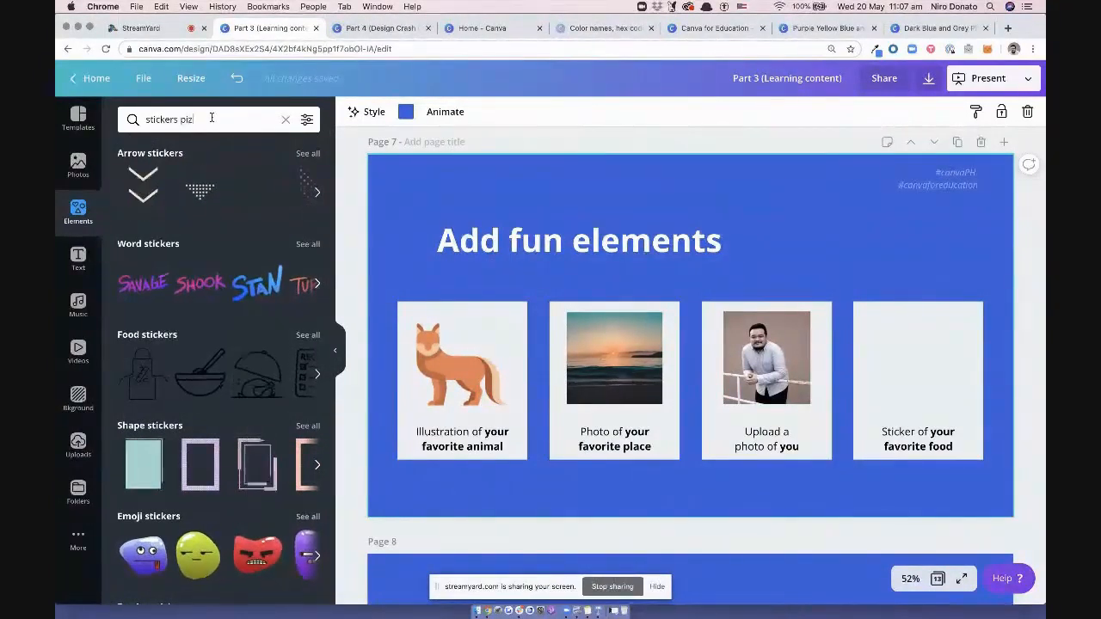
{"action": "type", "text": "za"}
{"action": "key", "text": "Return"}
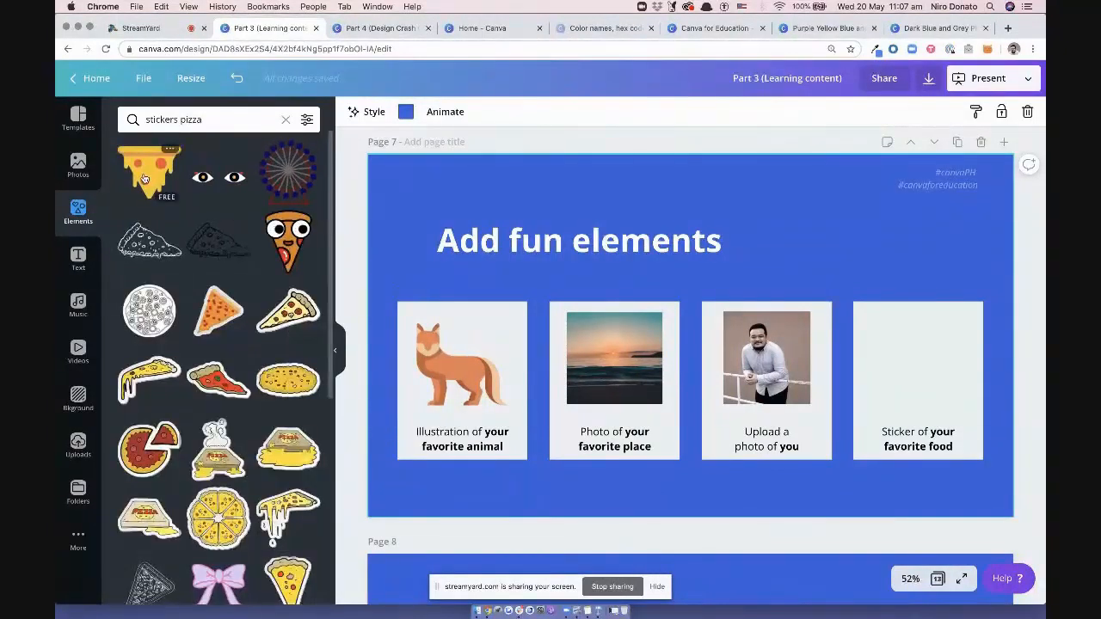
{"action": "left_click", "coordinate": [145, 178]}
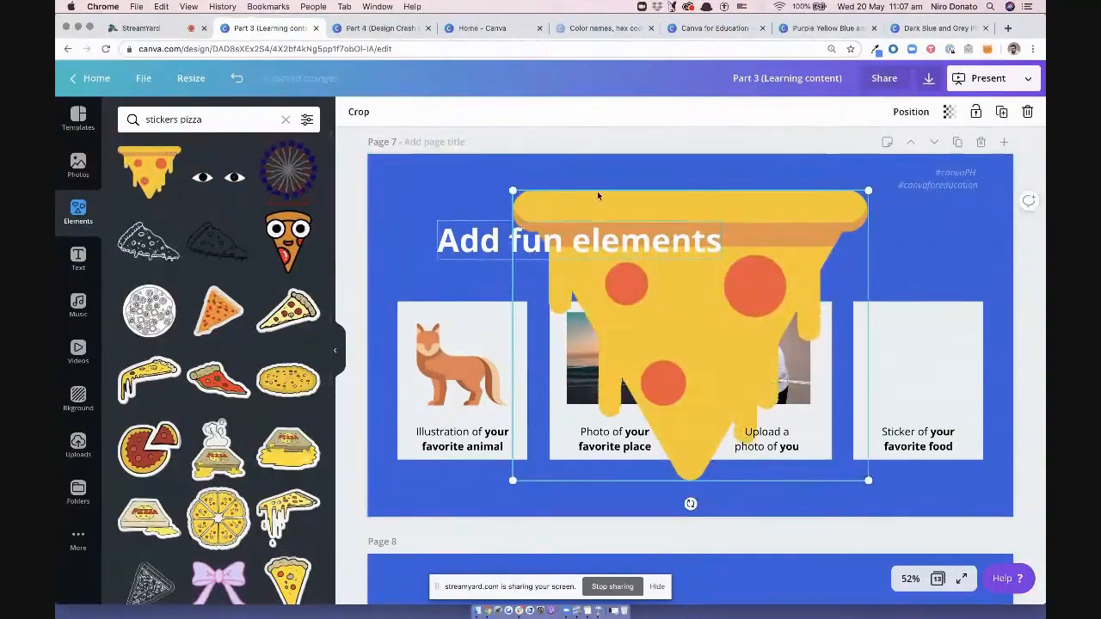
Shrink the pizza sticker to about a quarter of its size, place it in the "Sticker of your favorite food" card and clear the search
{"action": "left_click_drag", "start_coordinate": [511, 190], "coordinate": [782, 413]}
{"action": "left_click_drag", "start_coordinate": [819, 445], "coordinate": [914, 360]}
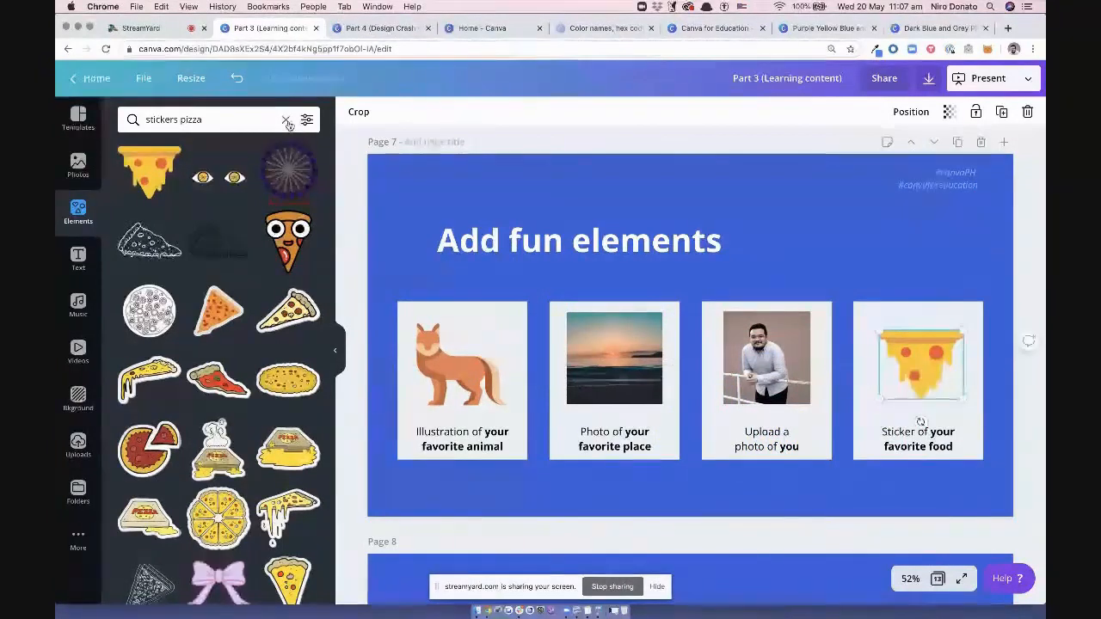
{"action": "left_click", "coordinate": [286, 120]}
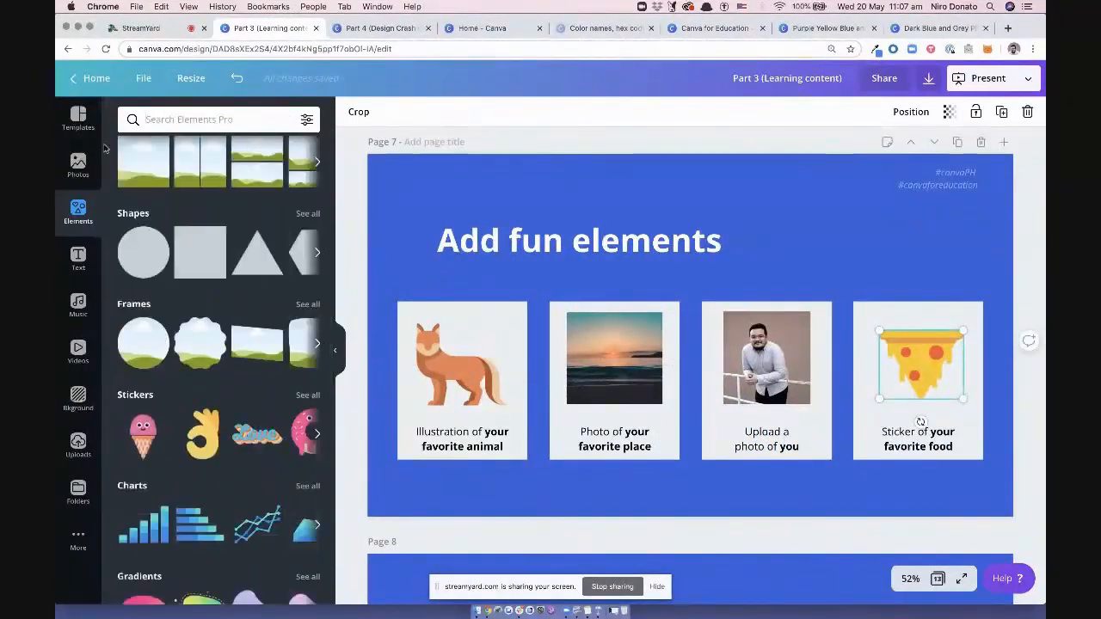
On page 8, recolor the dark blue parts of the "KERI LANG!" lettering to the page background's lighter blue
{"action": "left_click", "coordinate": [78, 119]}
{"action": "left_click", "coordinate": [560, 197]}
{"action": "scroll", "coordinate": [562, 197], "scroll_direction": "down", "scroll_amount": 1}
{"action": "scroll", "coordinate": [563, 197], "scroll_direction": "down", "scroll_amount": 5}
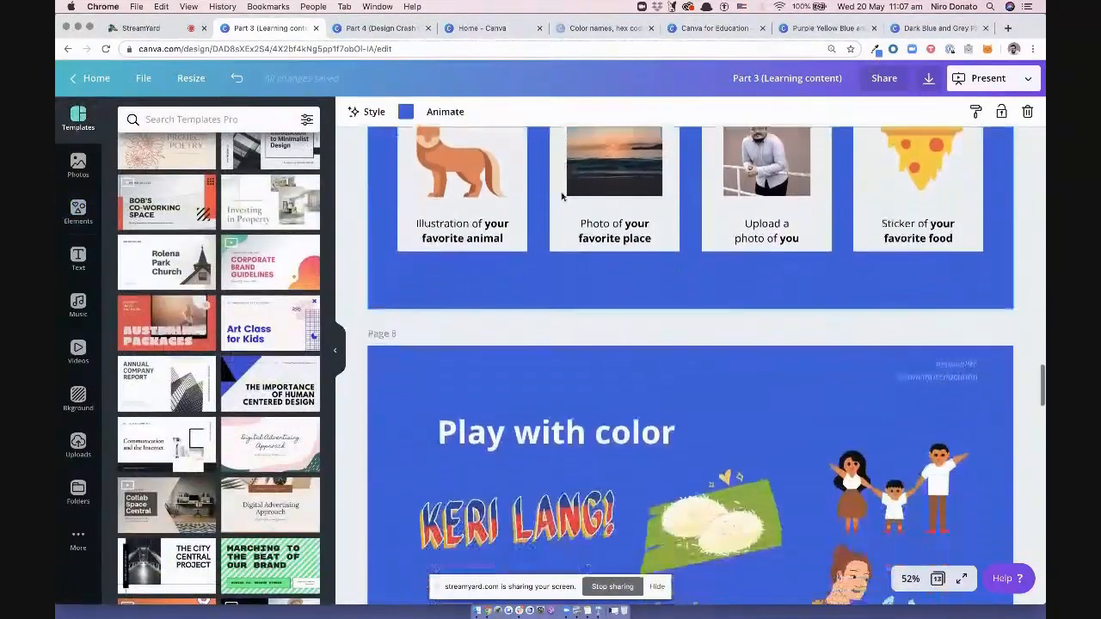
{"action": "scroll", "coordinate": [562, 197], "scroll_direction": "down", "scroll_amount": 1}
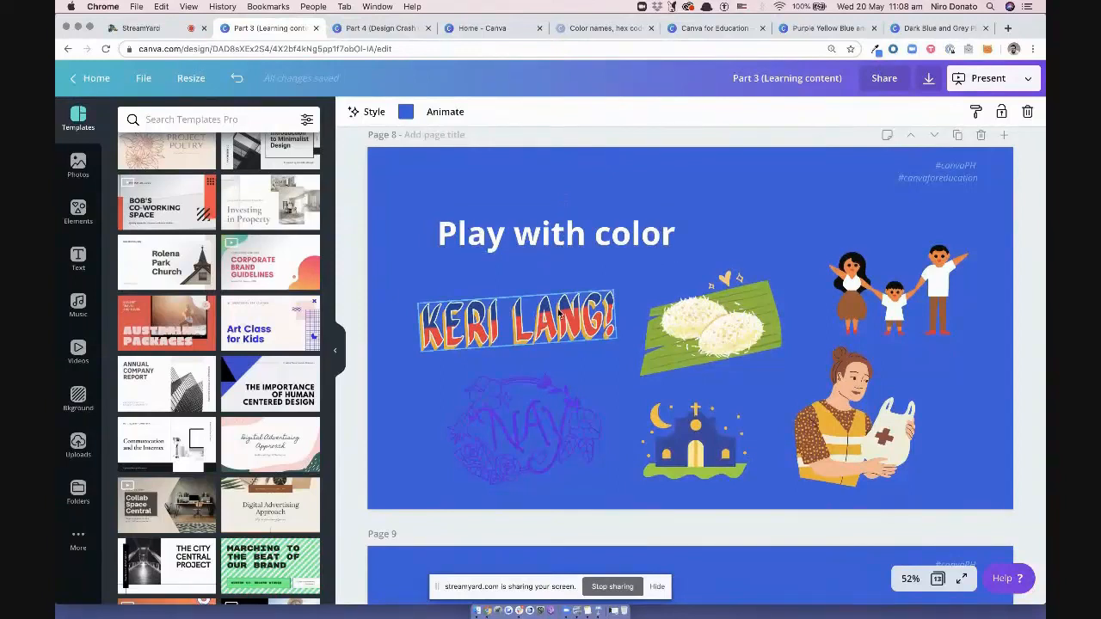
{"action": "left_click", "coordinate": [531, 322]}
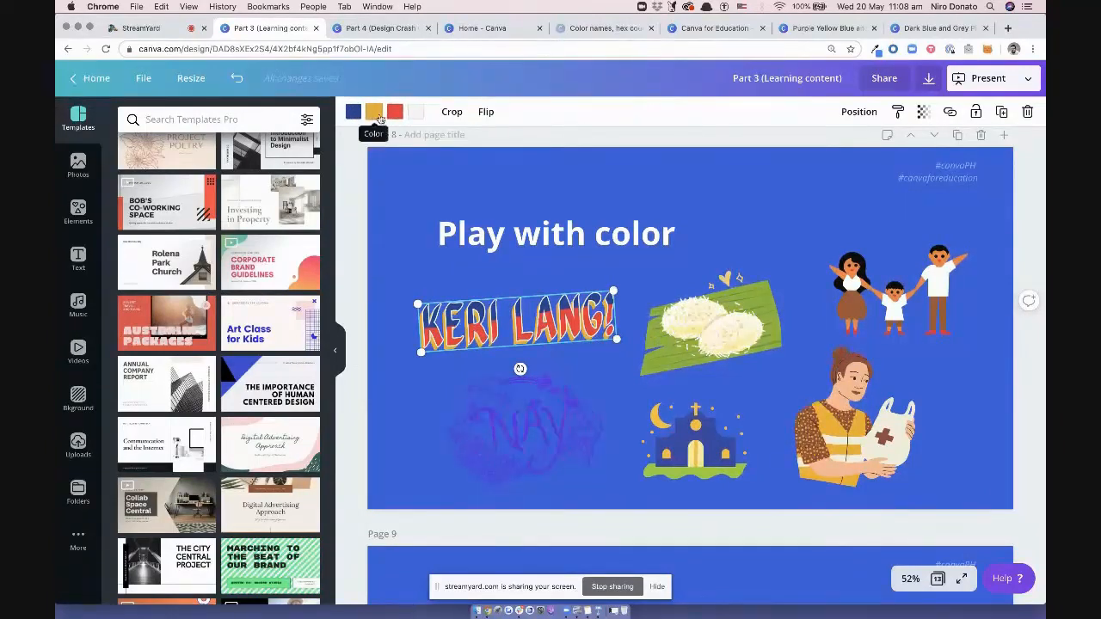
{"action": "left_click", "coordinate": [352, 113]}
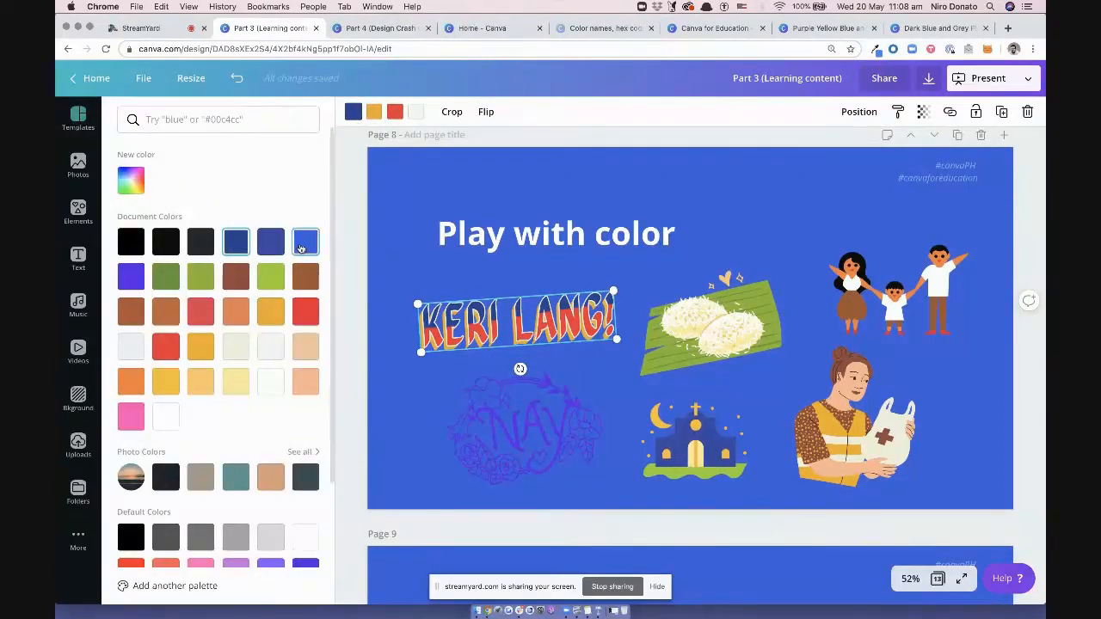
{"action": "left_click", "coordinate": [303, 243]}
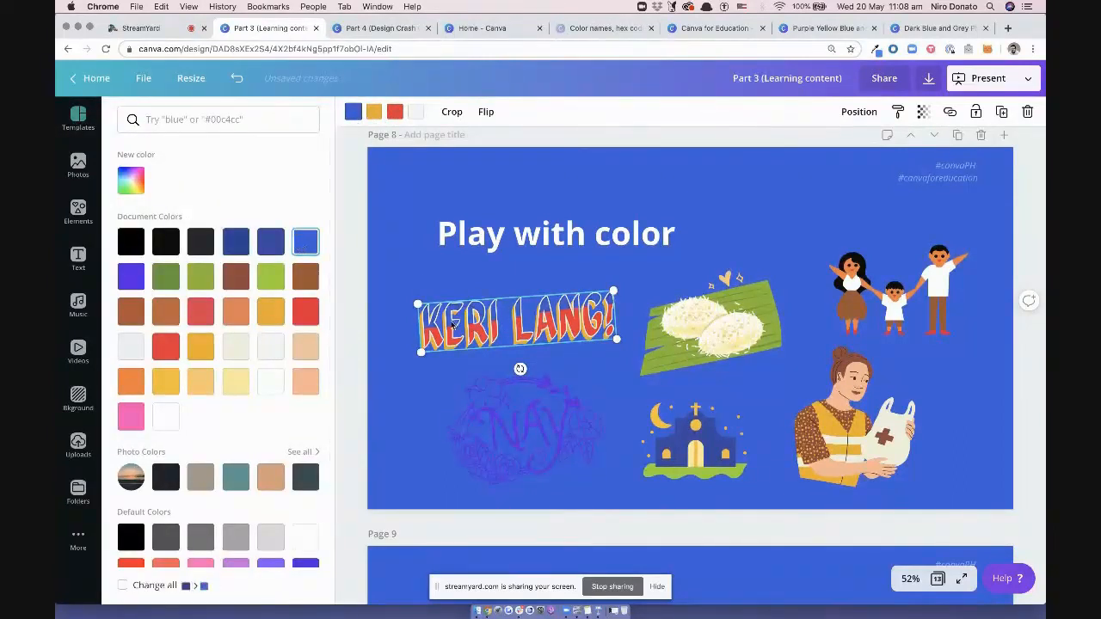
Try other document yellows on the golden part of the "KERI LANG!" lettering, then set it to the custom yellow #ffbc02
{"action": "left_click", "coordinate": [373, 112]}
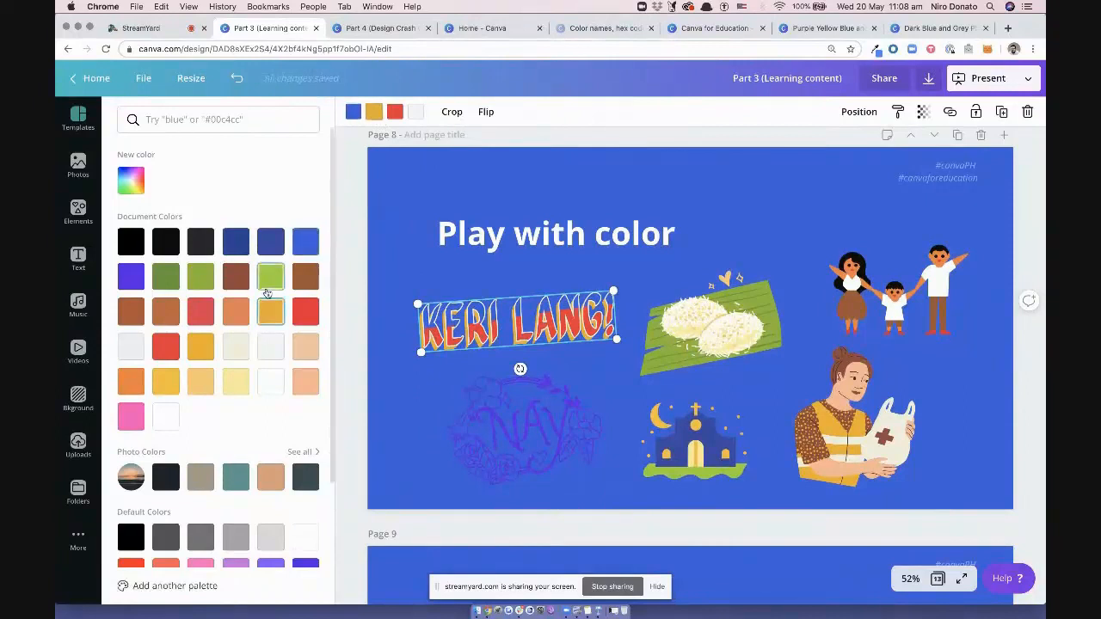
{"action": "left_click", "coordinate": [206, 349]}
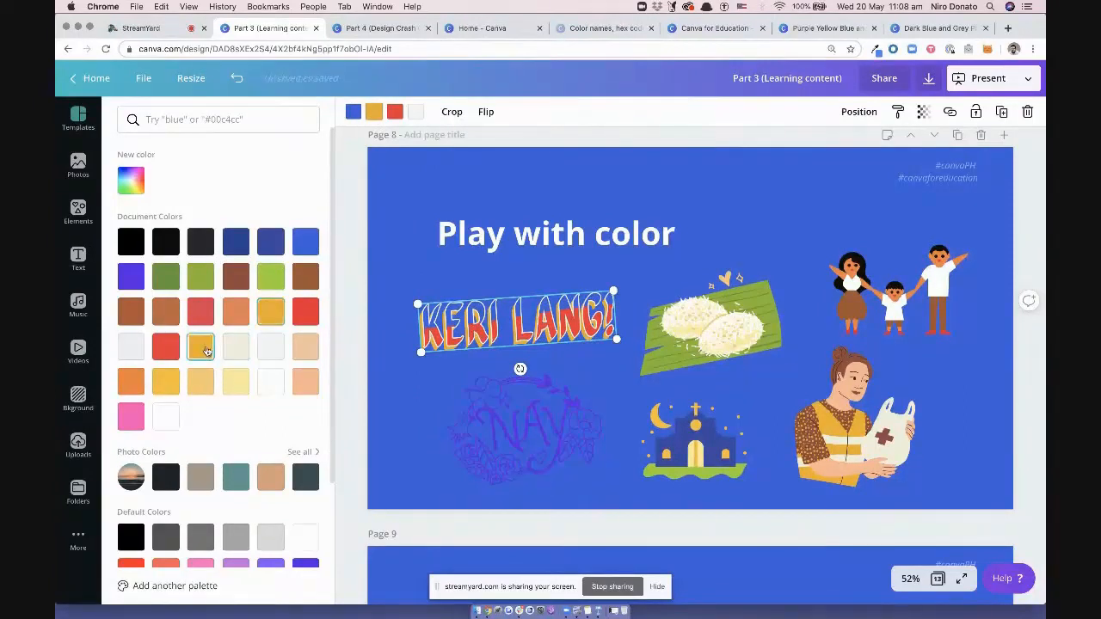
{"action": "left_click", "coordinate": [164, 387]}
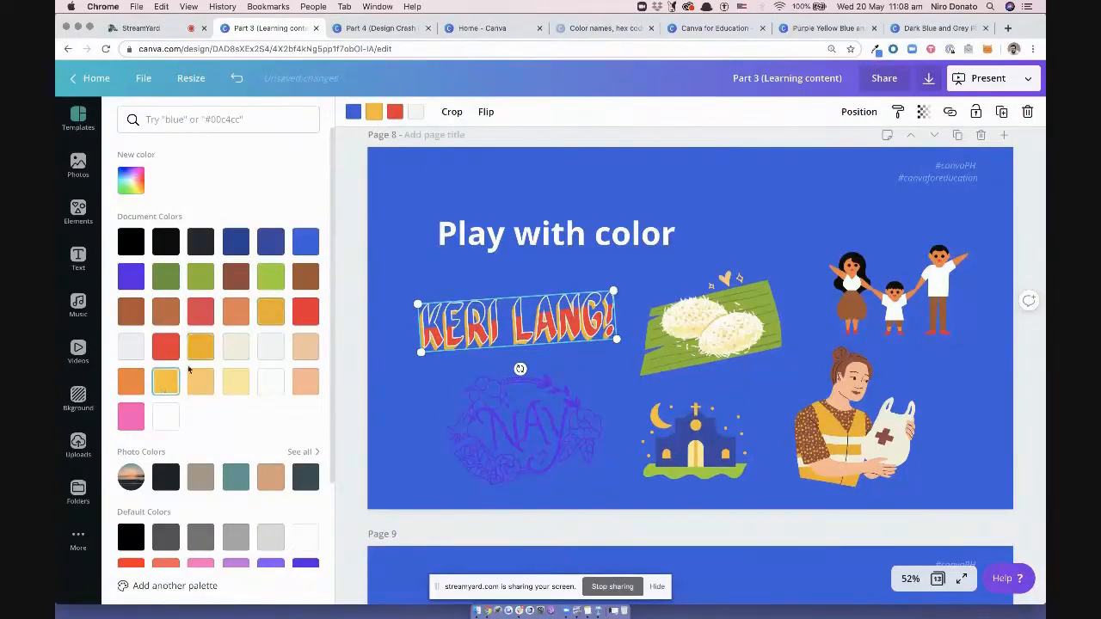
{"action": "left_click", "coordinate": [133, 179]}
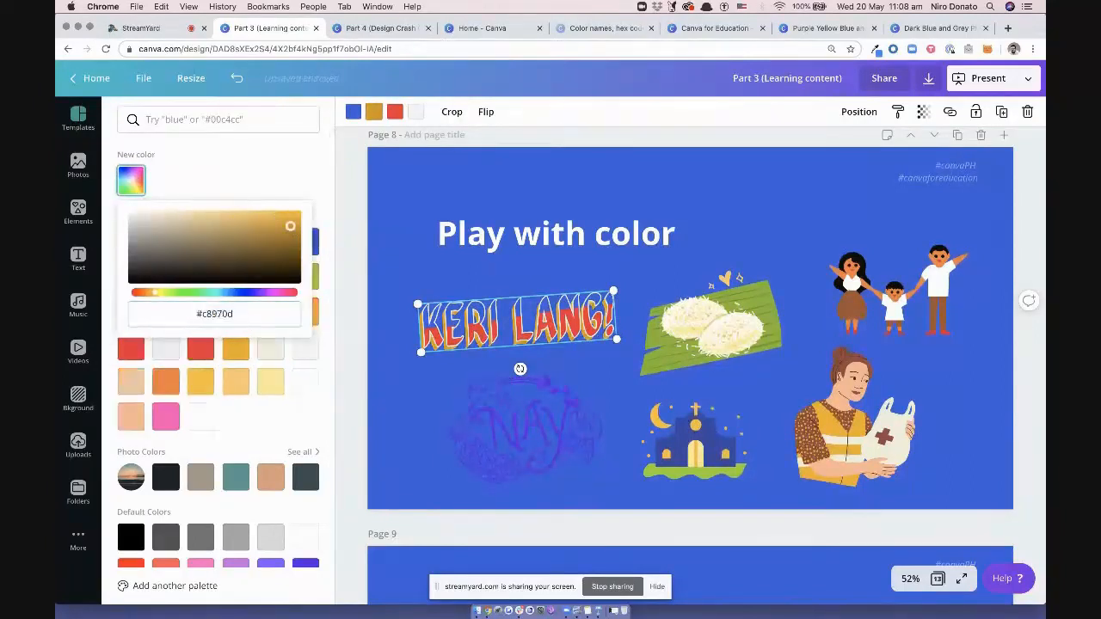
{"action": "left_click_drag", "start_coordinate": [289, 225], "coordinate": [335, 180]}
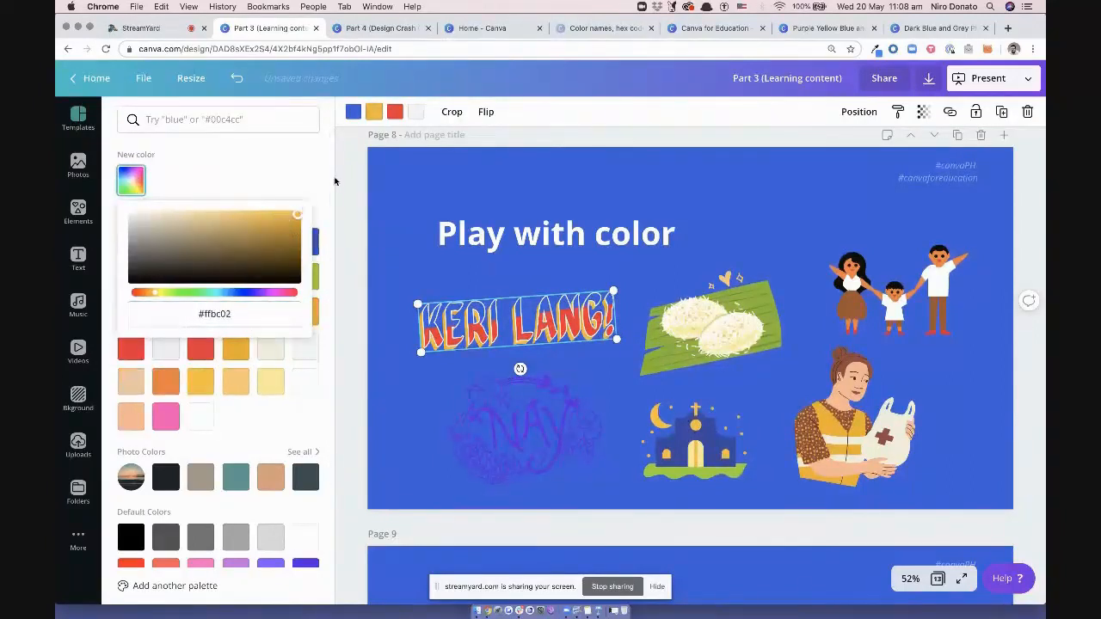
{"action": "left_click", "coordinate": [335, 181]}
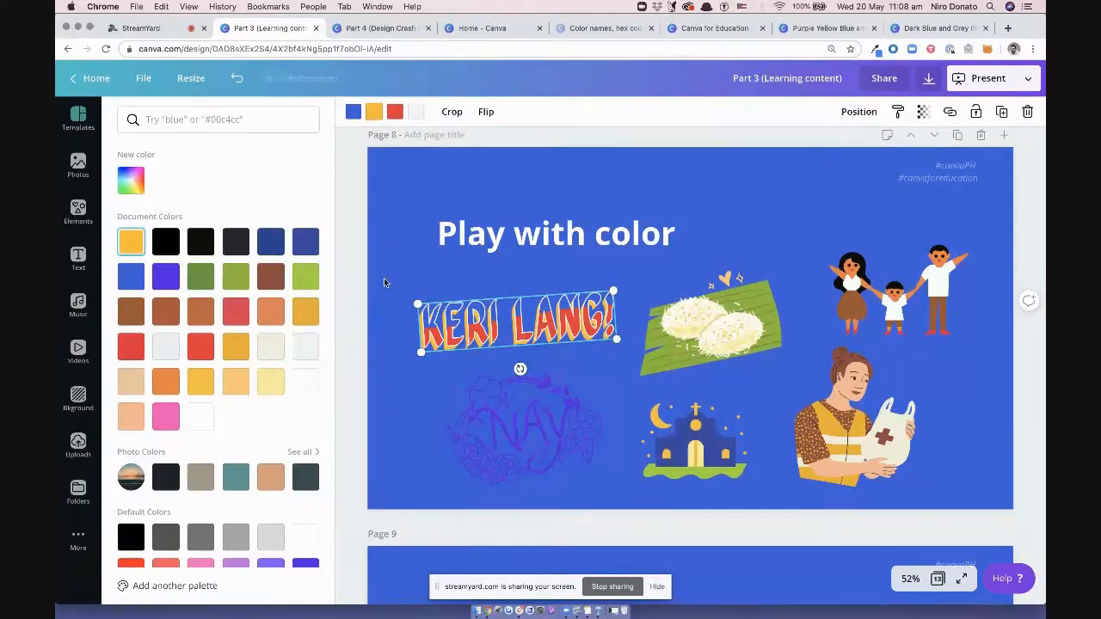
{"action": "left_click", "coordinate": [482, 314]}
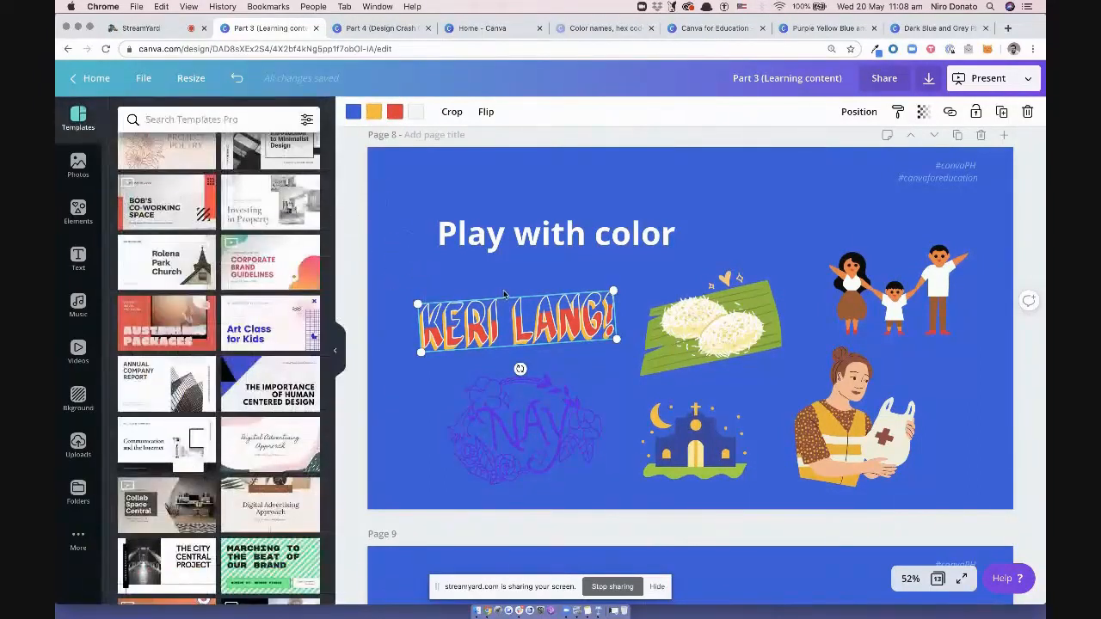
Recolor the pale yellow of the rice cakes on the leaf illustration to the purple document color
{"action": "left_click", "coordinate": [726, 325]}
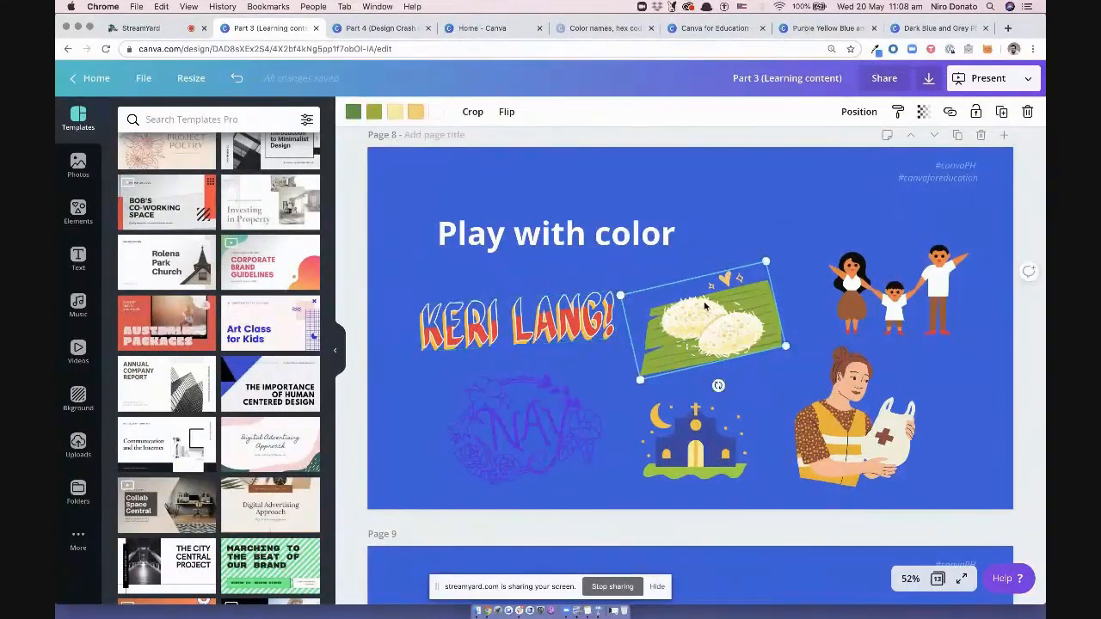
{"action": "left_click", "coordinate": [395, 112]}
{"action": "left_click", "coordinate": [131, 276]}
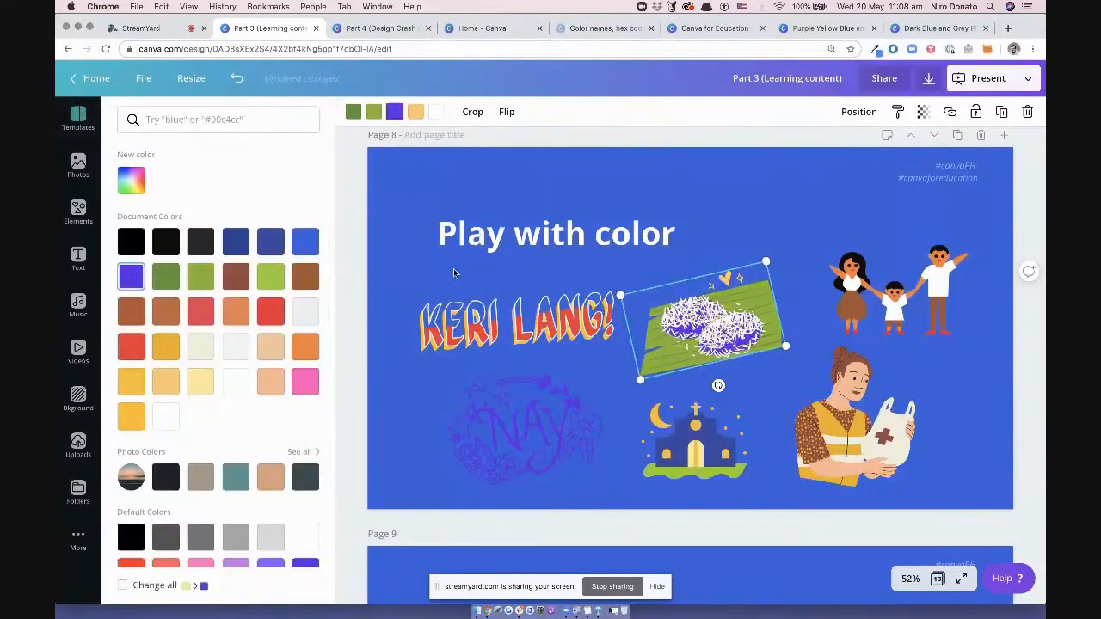
{"action": "left_click", "coordinate": [680, 213]}
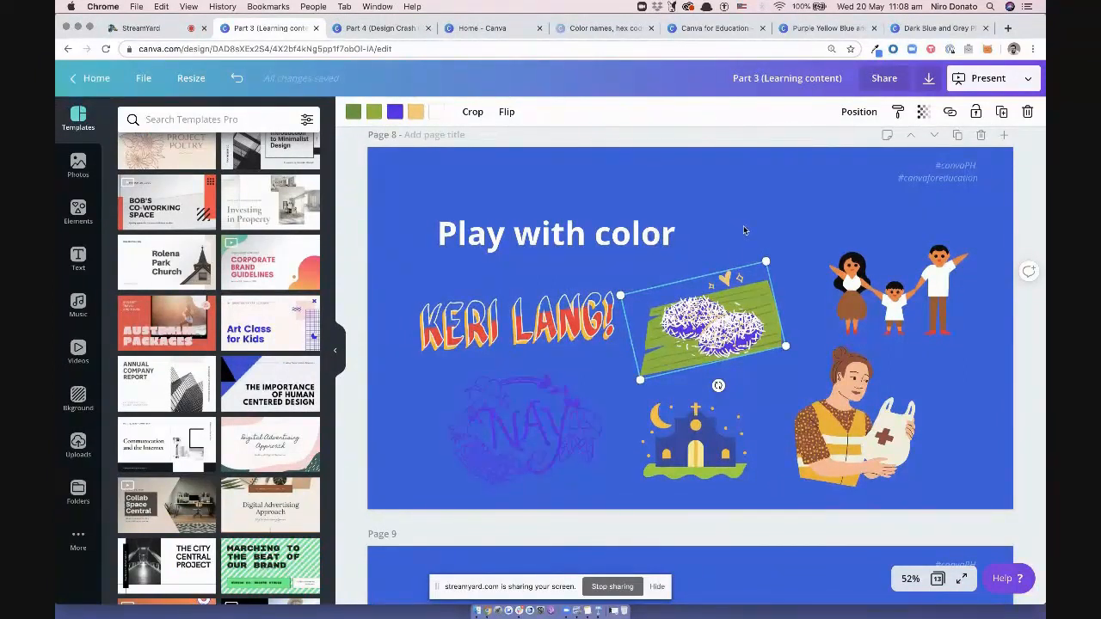
Change the brown skirt and trousers in the family illustration to the olive green document color
{"action": "left_click", "coordinate": [863, 298]}
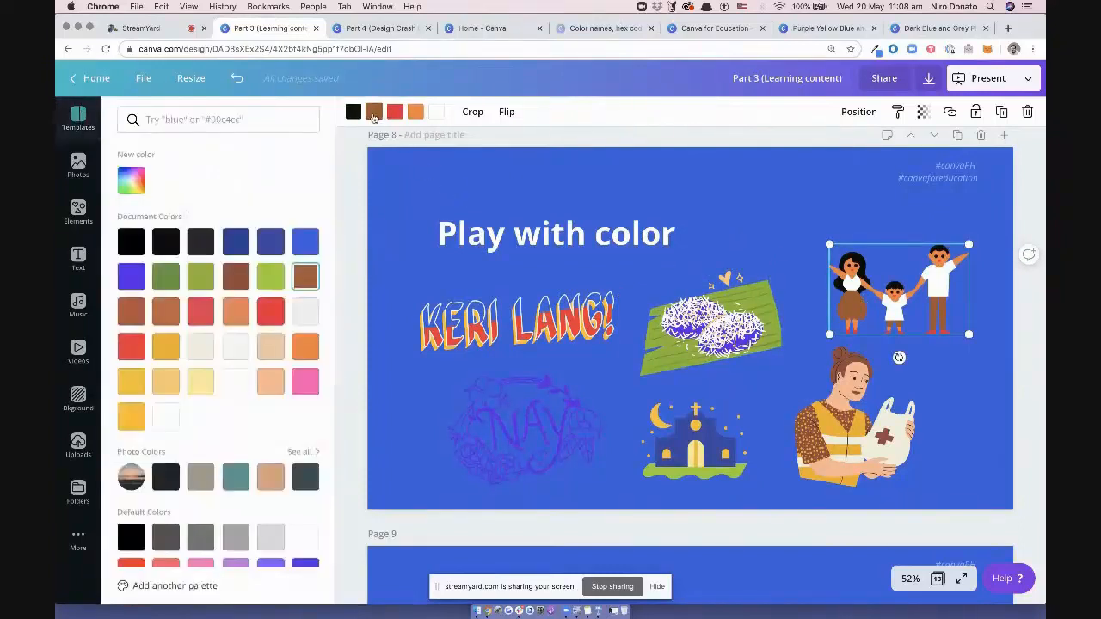
{"action": "left_click", "coordinate": [374, 113]}
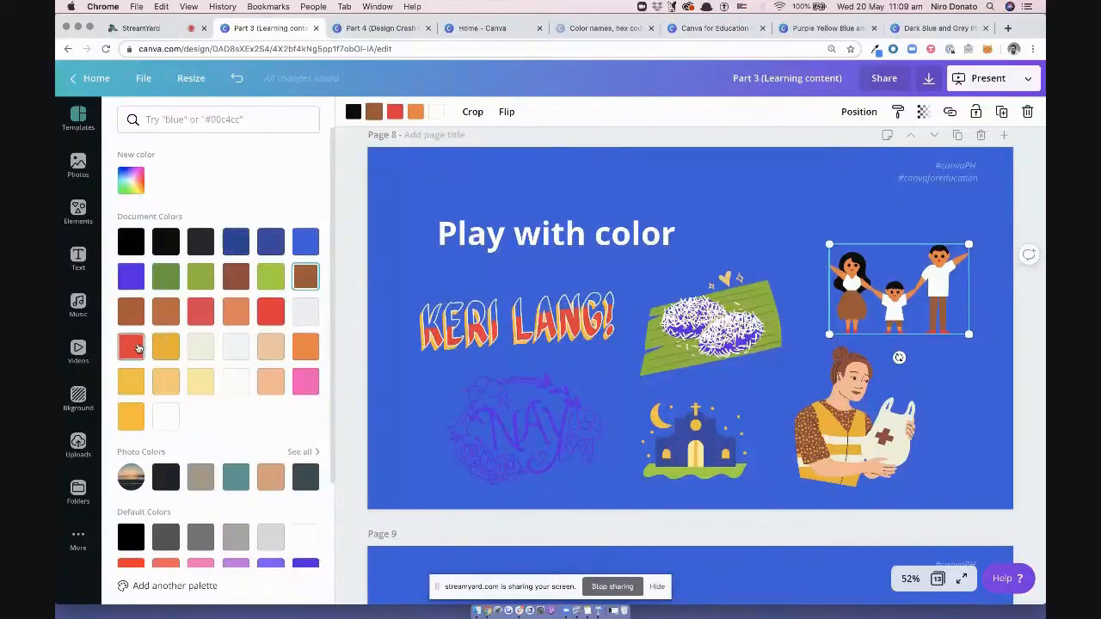
{"action": "left_click", "coordinate": [197, 284]}
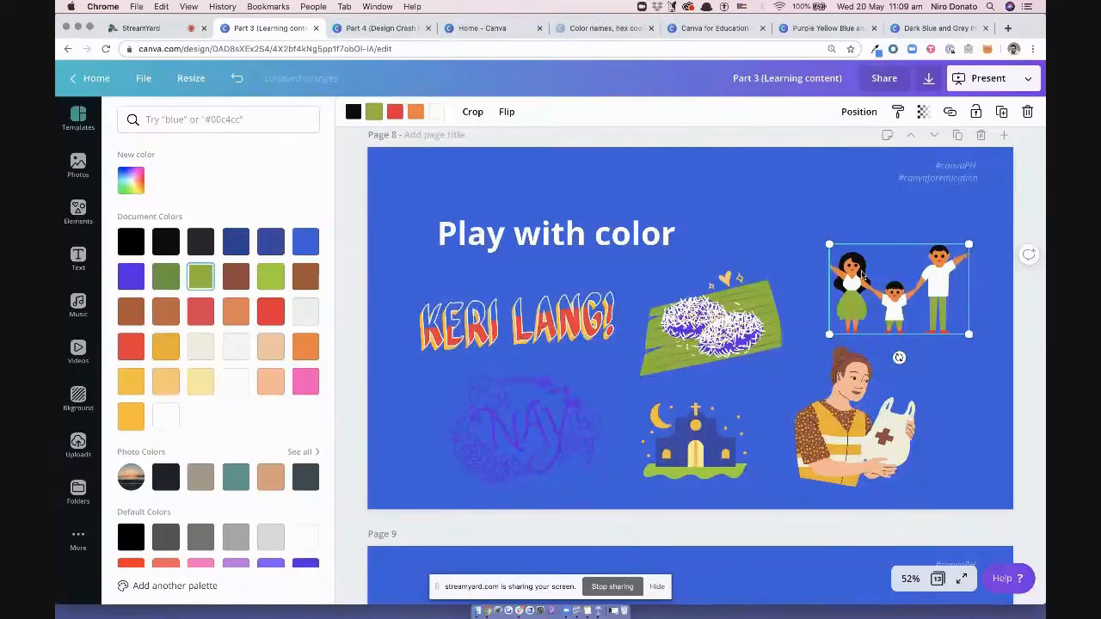
Try off-white document colors on the purple "NAY" floral wreath lettering, then set it to the pale yellow document color
{"action": "left_click", "coordinate": [563, 461]}
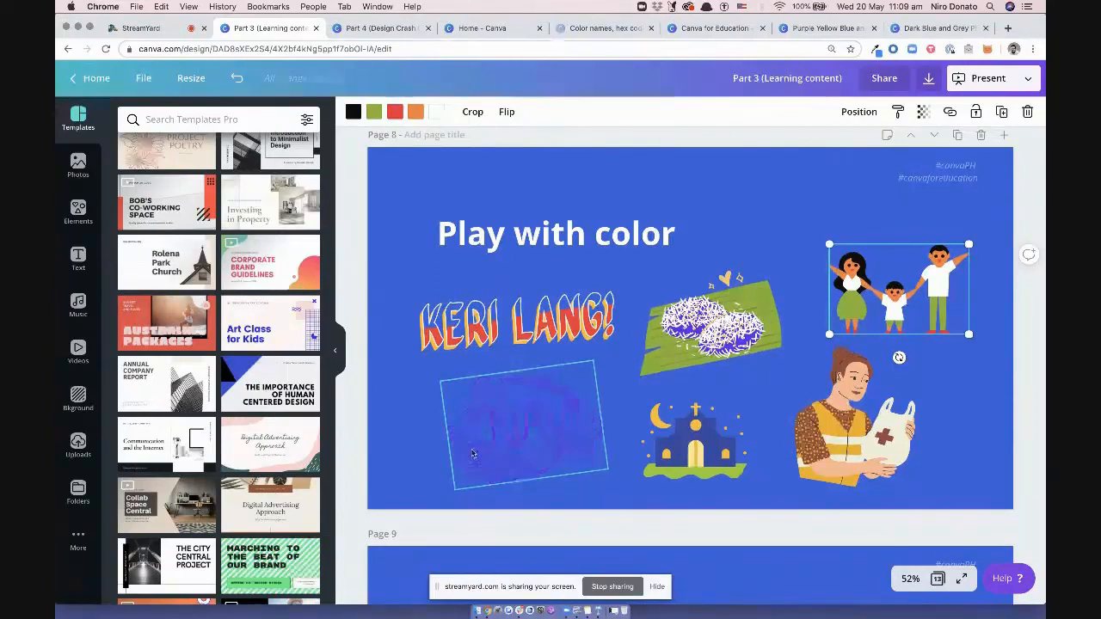
{"action": "left_click", "coordinate": [502, 454]}
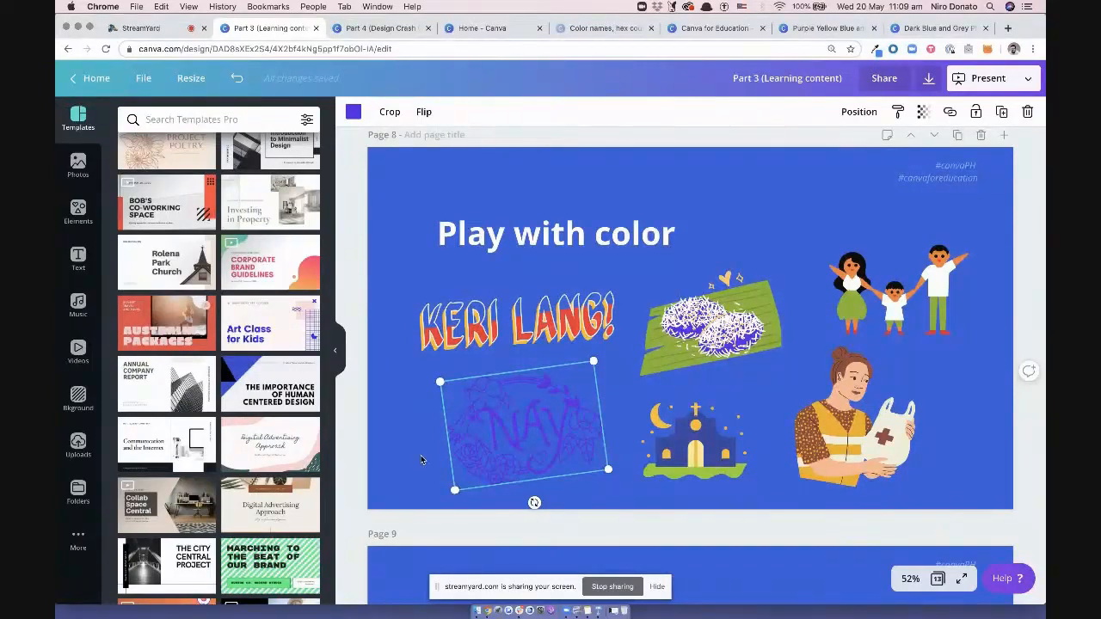
{"action": "left_click", "coordinate": [352, 111]}
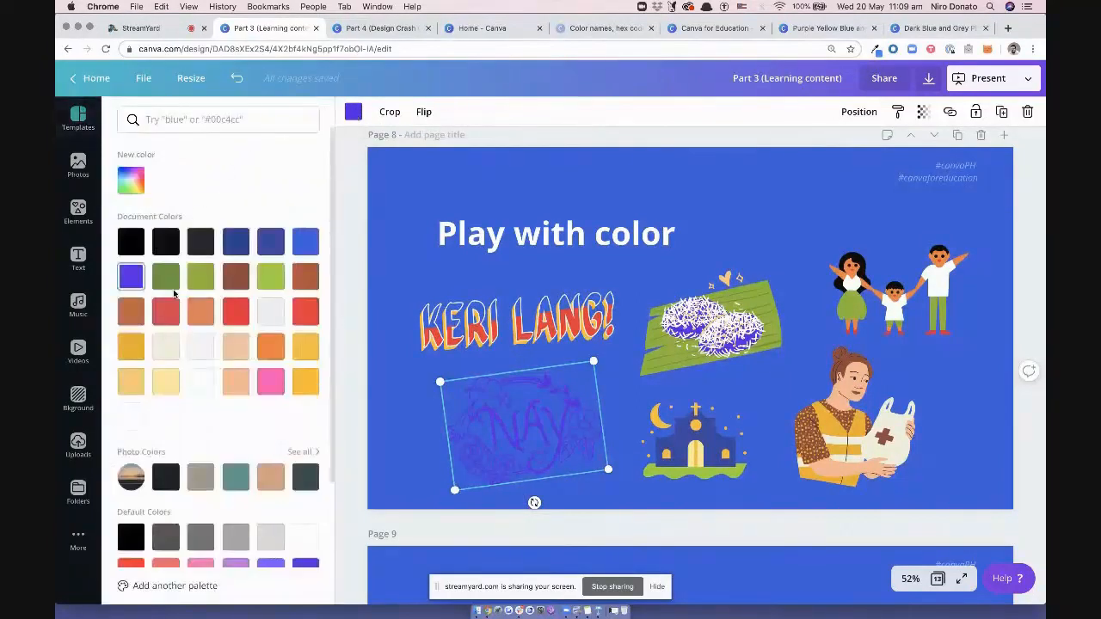
{"action": "left_click", "coordinate": [164, 348]}
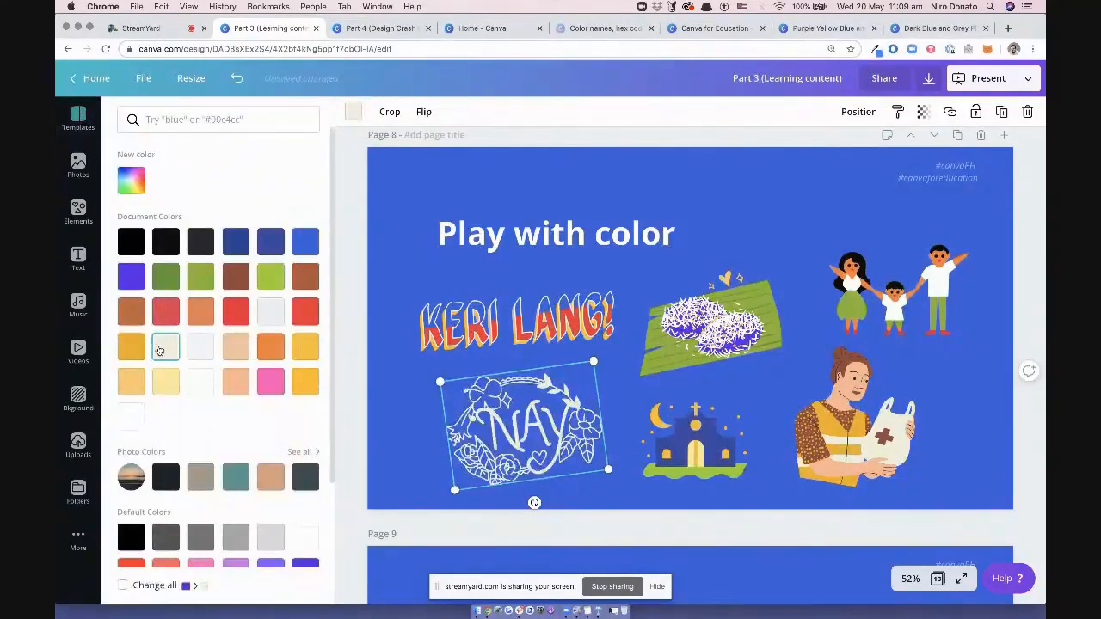
{"action": "left_click", "coordinate": [198, 350]}
{"action": "left_click", "coordinate": [166, 381]}
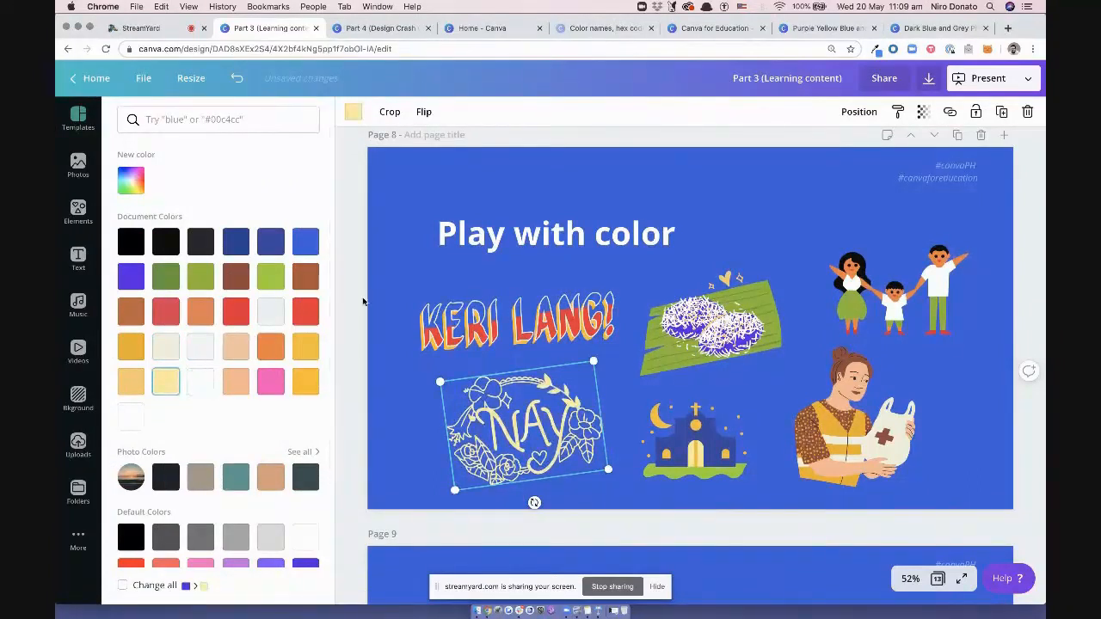
{"action": "left_click", "coordinate": [378, 343]}
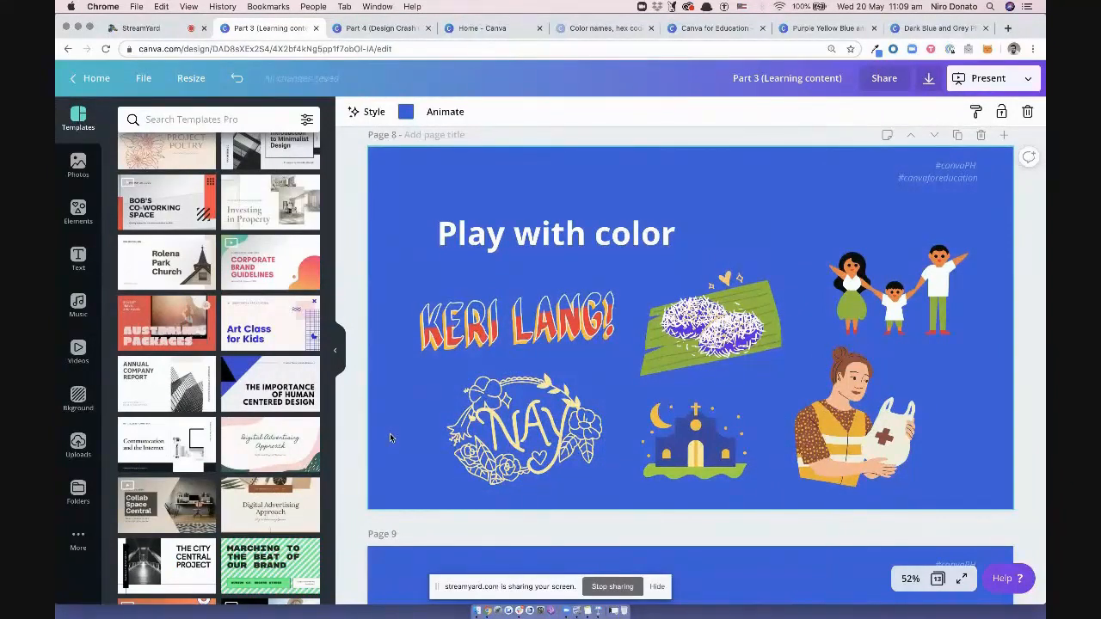
On page 9, try moving the quote text separately from its pink attribution line, and undo the move
{"action": "scroll", "coordinate": [495, 409], "scroll_direction": "down", "scroll_amount": 5}
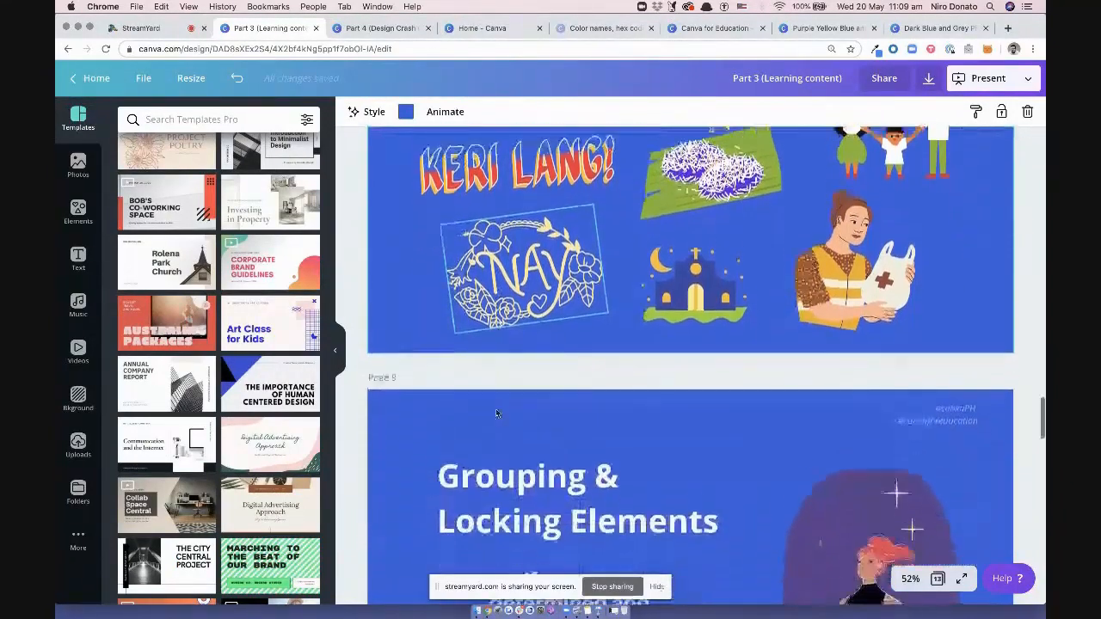
{"action": "scroll", "coordinate": [495, 413], "scroll_direction": "down", "scroll_amount": 2}
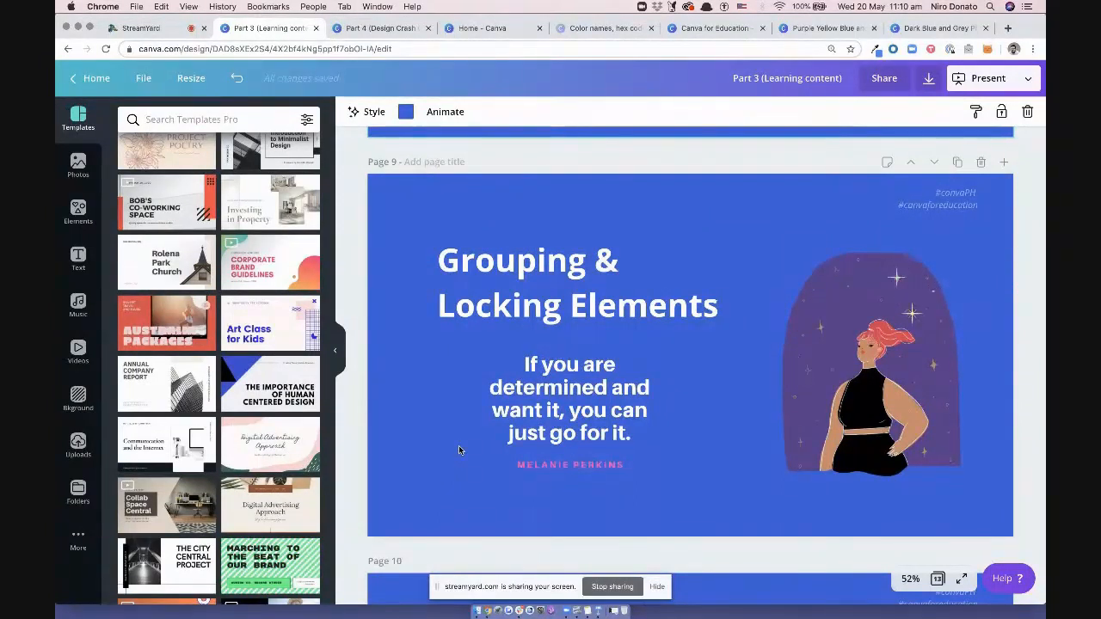
{"action": "left_click_drag", "start_coordinate": [459, 414], "coordinate": [440, 453]}
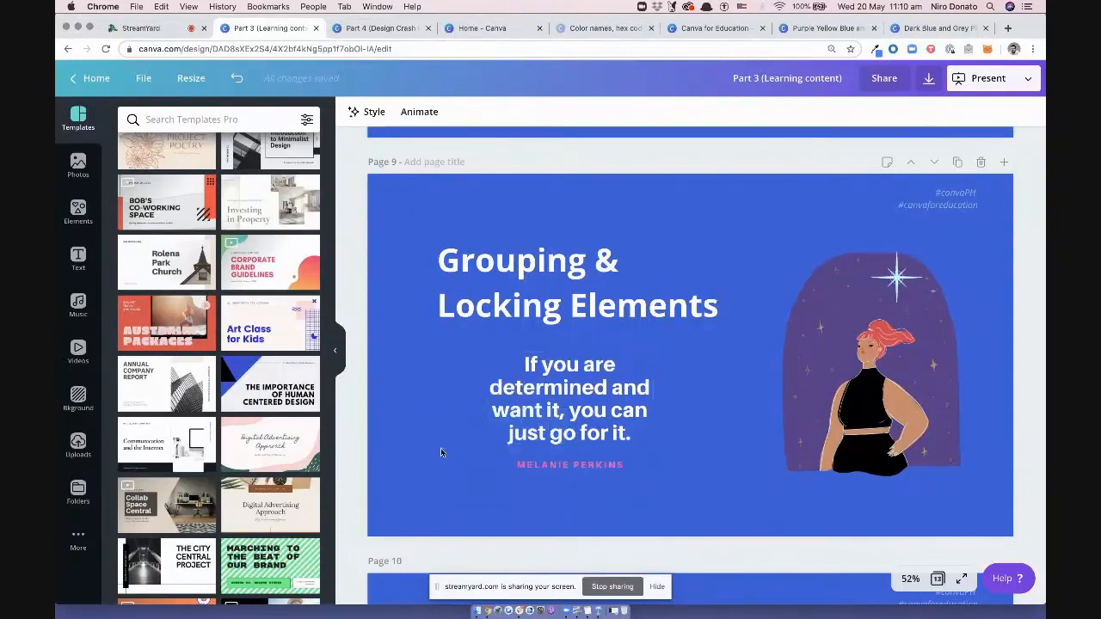
{"action": "left_click", "coordinate": [546, 415]}
{"action": "left_click_drag", "start_coordinate": [546, 415], "coordinate": [631, 420]}
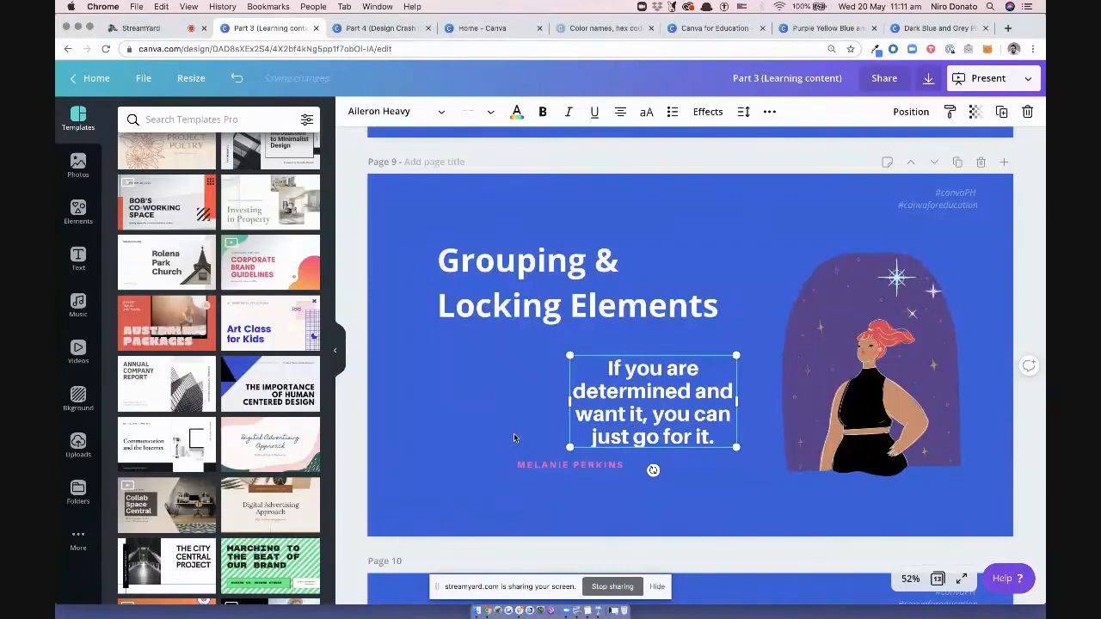
{"action": "key", "text": "super+z"}
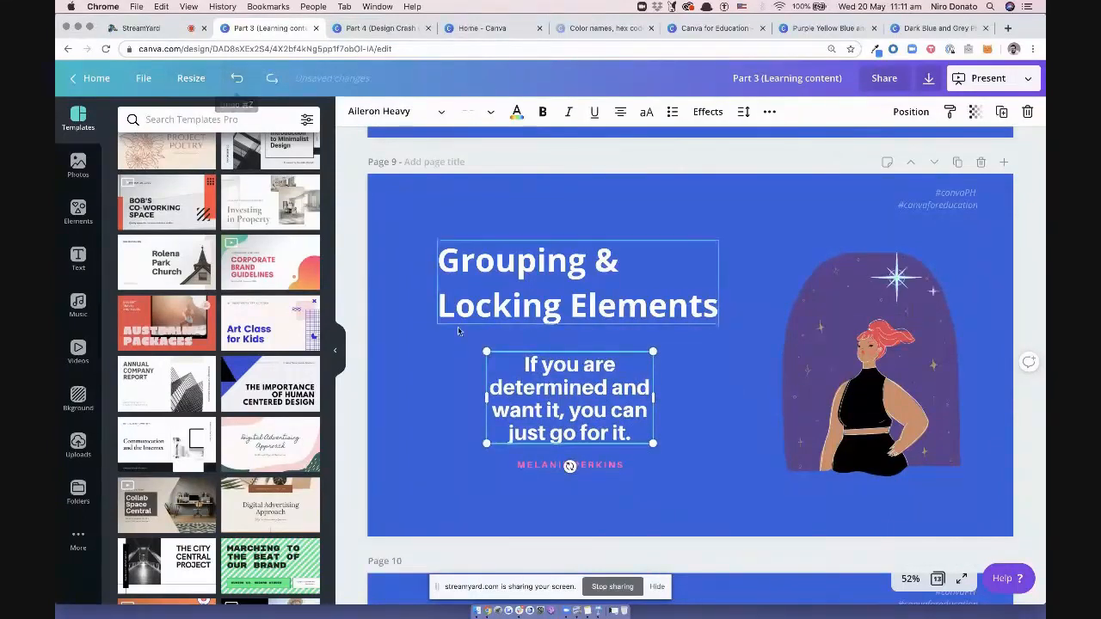
{"action": "left_click", "coordinate": [444, 430]}
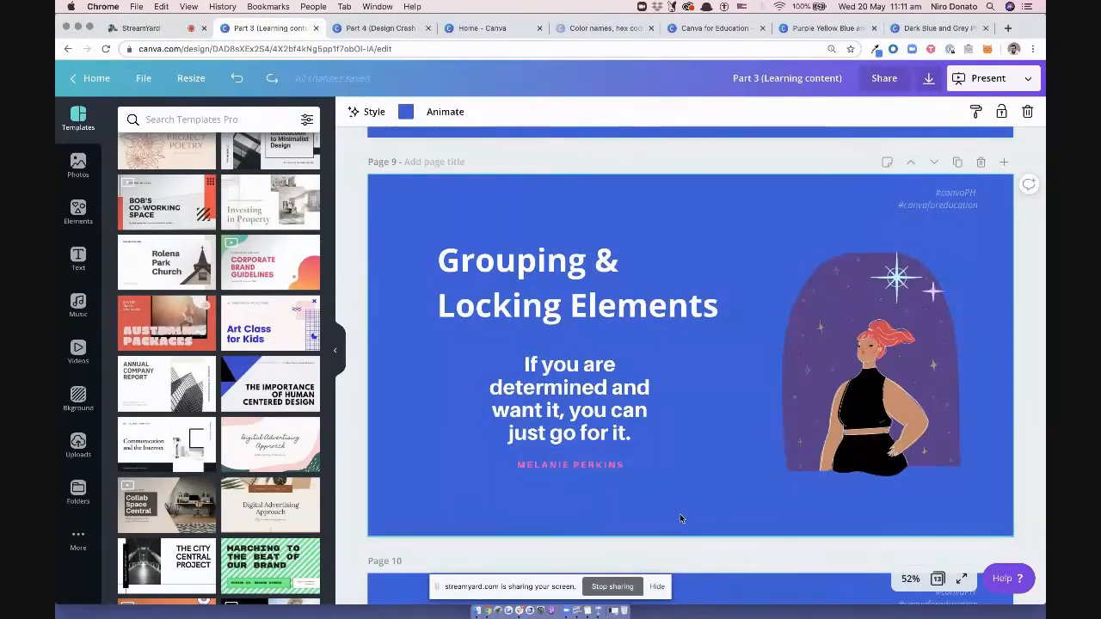
Group the quote text with its pink attribution line on page 9
{"action": "left_click_drag", "start_coordinate": [667, 498], "coordinate": [550, 385]}
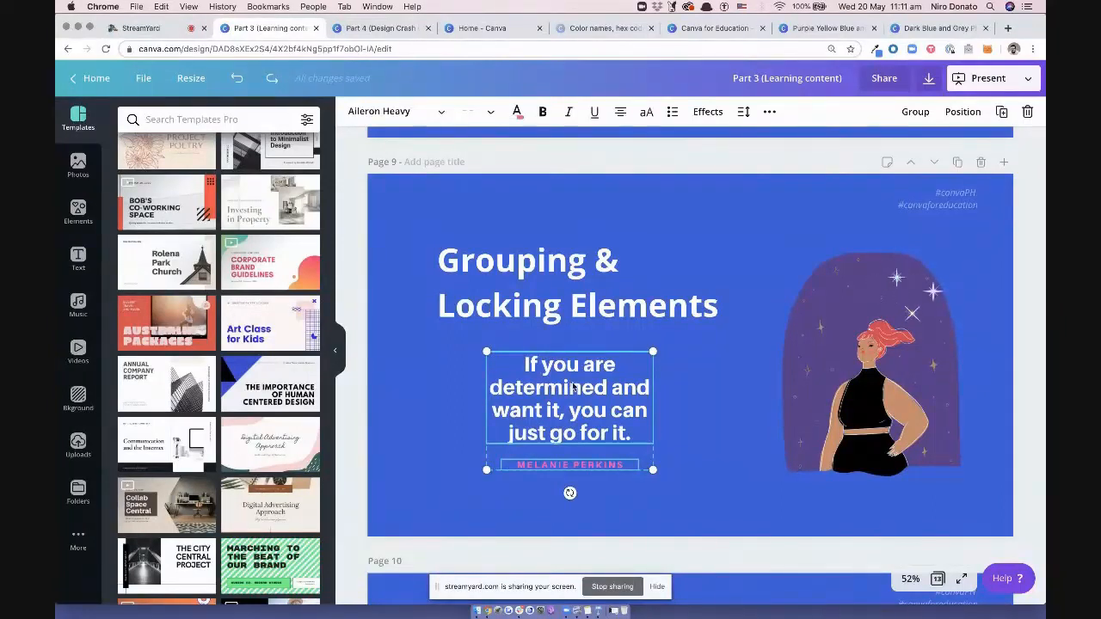
{"action": "left_click", "coordinate": [915, 112]}
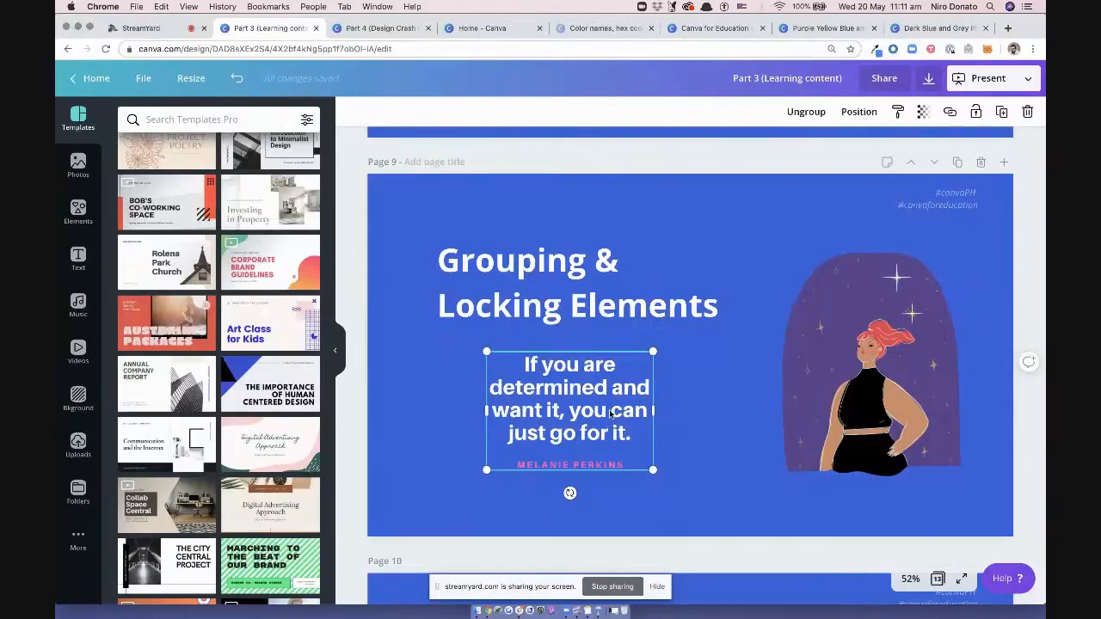
{"action": "left_click", "coordinate": [700, 418]}
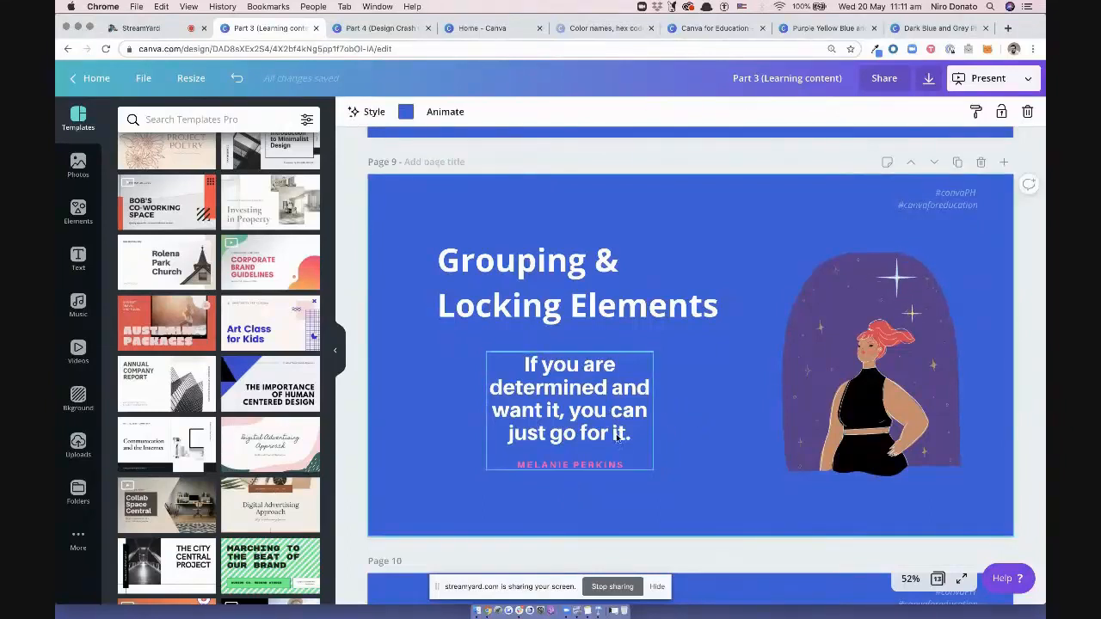
Try moving the grouped quote and attribution leftward as one unit, and undo the move
{"action": "left_click_drag", "start_coordinate": [617, 437], "coordinate": [540, 431]}
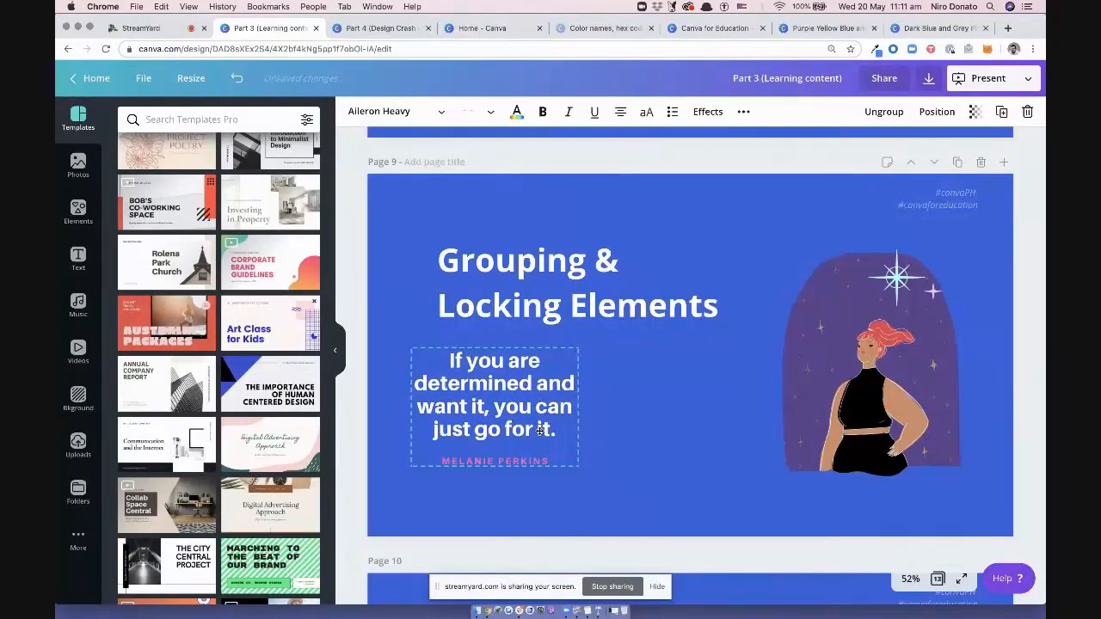
{"action": "key", "text": "super+z"}
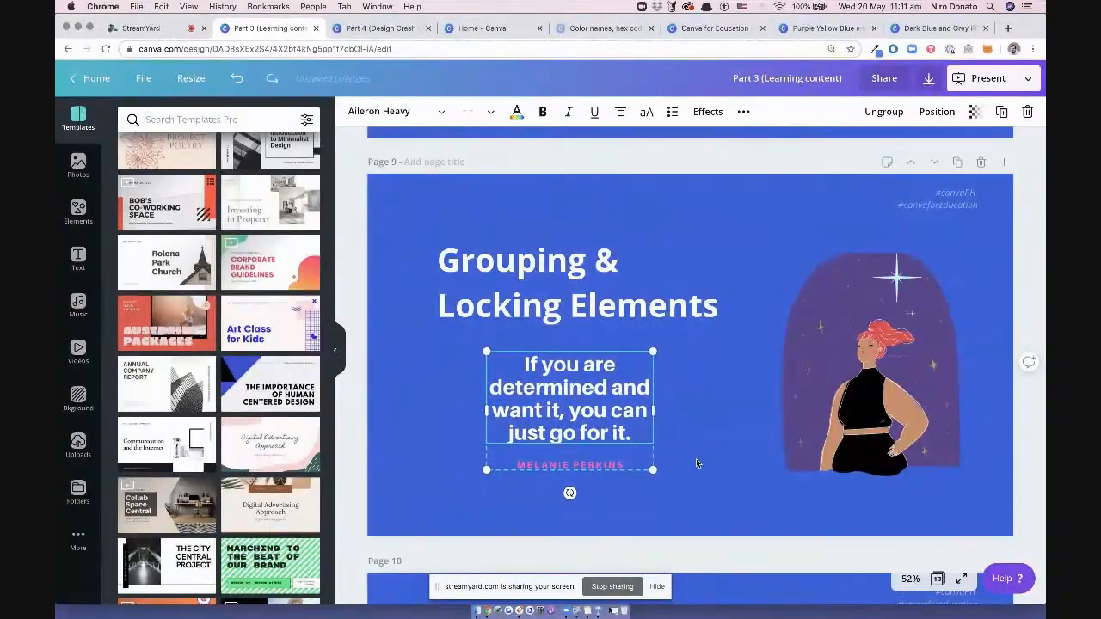
{"action": "left_click", "coordinate": [697, 462]}
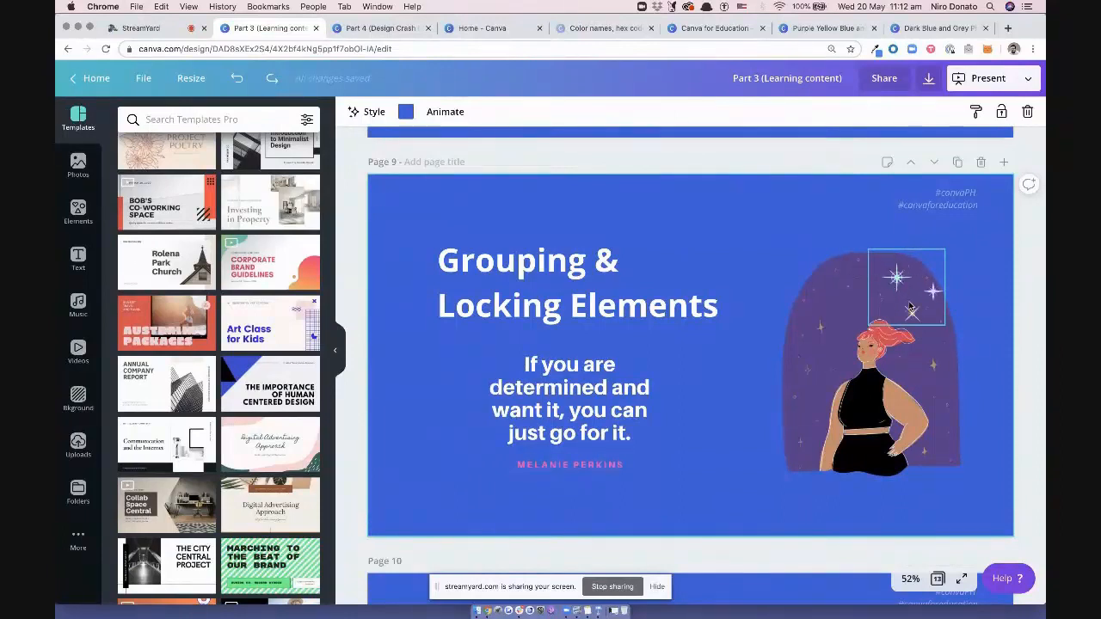
Try moving the woman illustration separately from the animated sparkles above her, and undo the move
{"action": "left_click", "coordinate": [908, 304]}
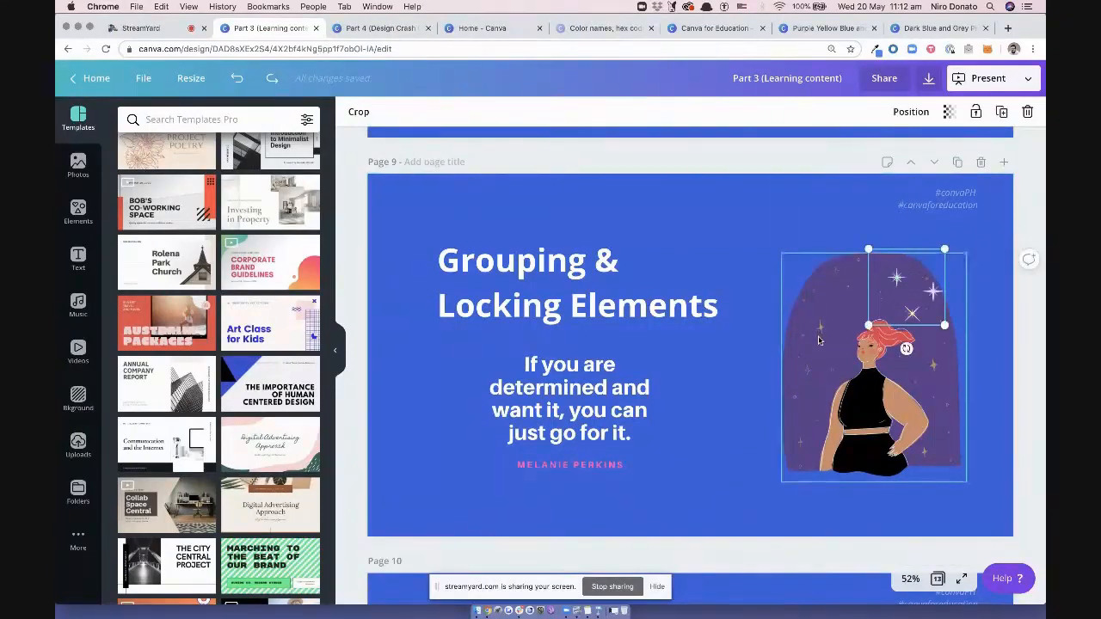
{"action": "mouse_move", "coordinate": [821, 345]}
{"action": "left_mouse_down"}
{"action": "mouse_move", "coordinate": [727, 346]}
{"action": "mouse_move", "coordinate": [818, 353]}
{"action": "left_mouse_up"}
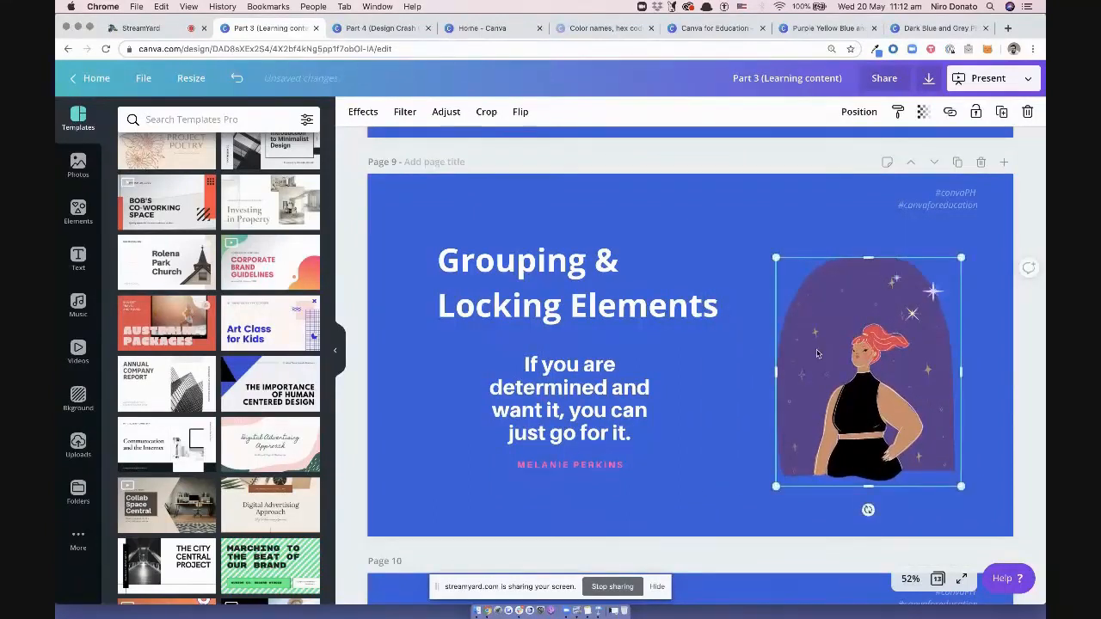
{"action": "left_click", "coordinate": [739, 373]}
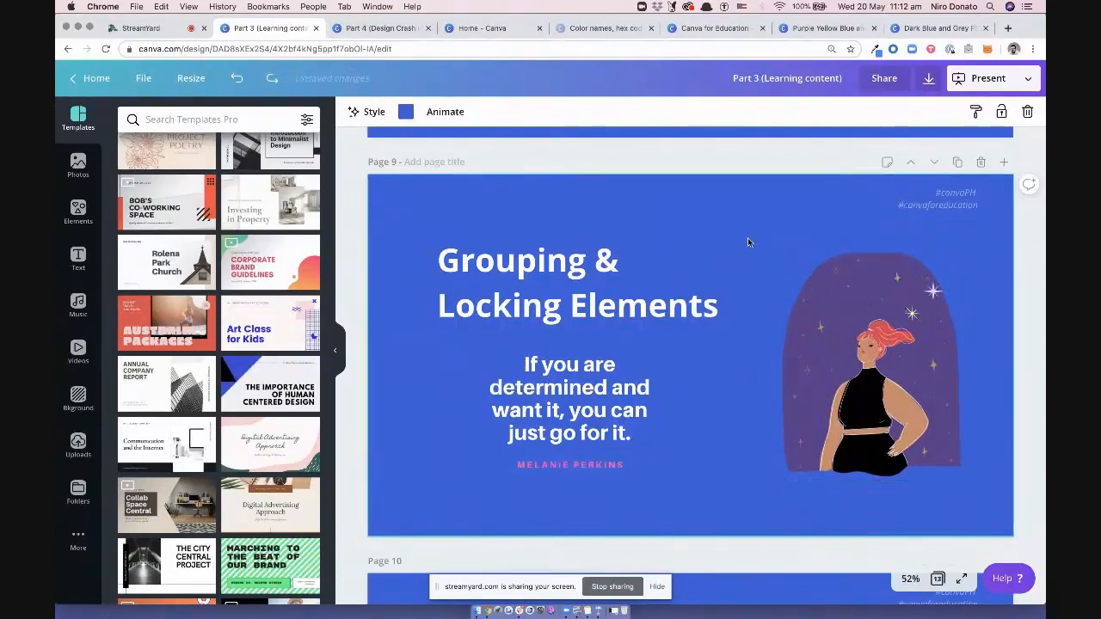
Group the woman illustration with the animated sparkles
{"action": "left_click_drag", "start_coordinate": [740, 237], "coordinate": [972, 485]}
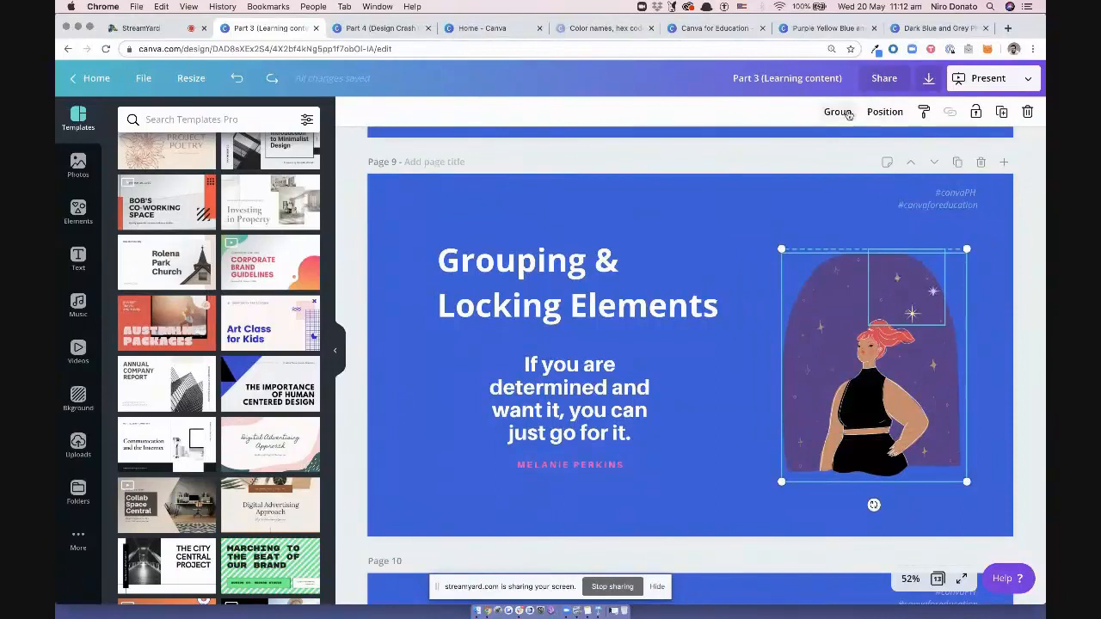
{"action": "left_click", "coordinate": [839, 112]}
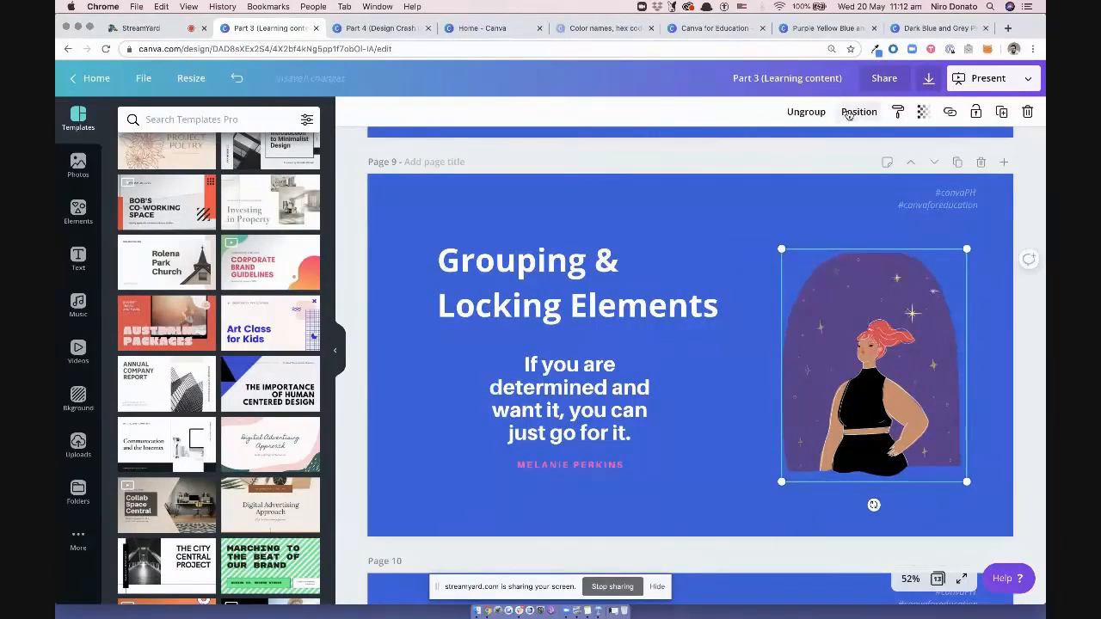
Shrink the grouped illustration and enlarge it back to about its original size, then move it slightly up to align with the title's top
{"action": "mouse_move", "coordinate": [867, 322]}
{"action": "left_mouse_down"}
{"action": "mouse_move", "coordinate": [819, 323]}
{"action": "mouse_move", "coordinate": [864, 328]}
{"action": "left_mouse_up"}
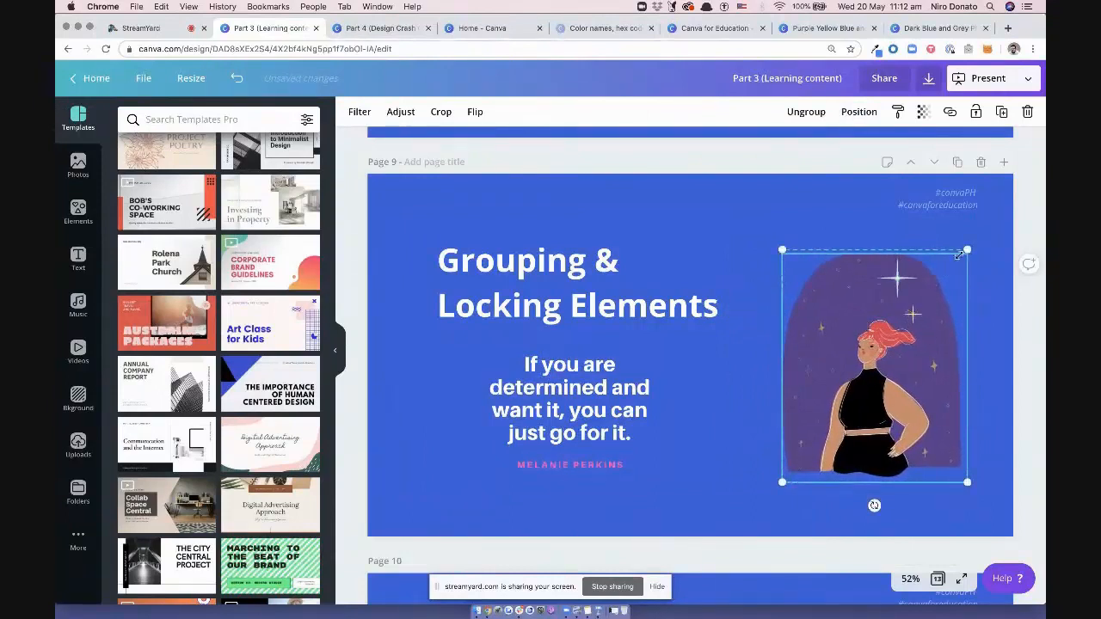
{"action": "left_click_drag", "start_coordinate": [966, 250], "coordinate": [933, 308]}
{"action": "left_click_drag", "start_coordinate": [932, 305], "coordinate": [968, 249]}
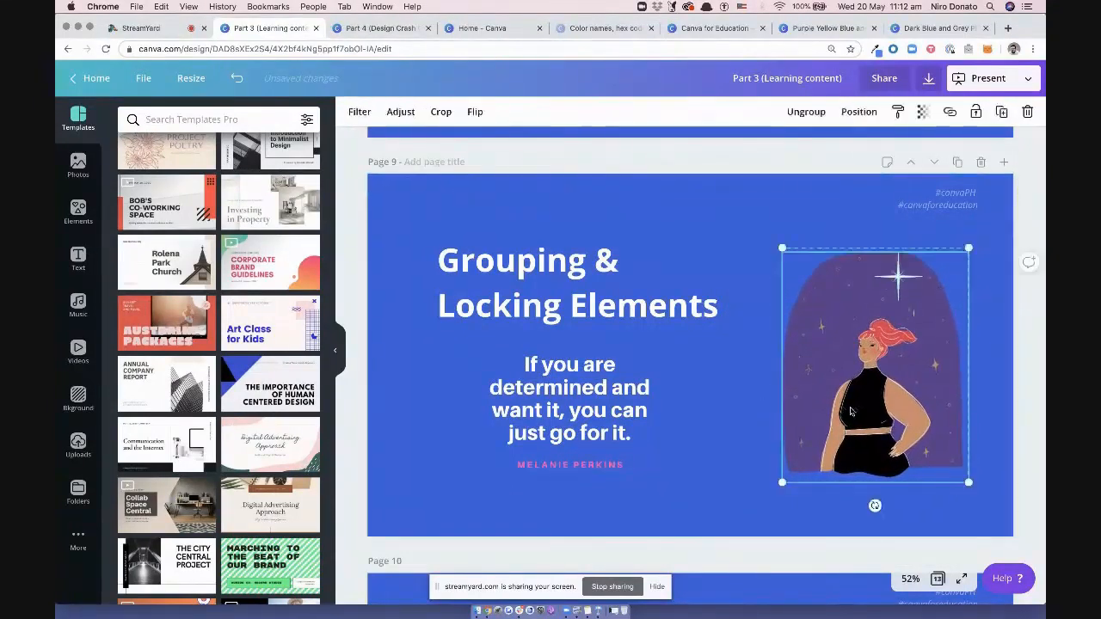
{"action": "mouse_move", "coordinate": [841, 411]}
{"action": "left_mouse_down"}
{"action": "mouse_move", "coordinate": [824, 410]}
{"action": "mouse_move", "coordinate": [841, 405]}
{"action": "left_mouse_up"}
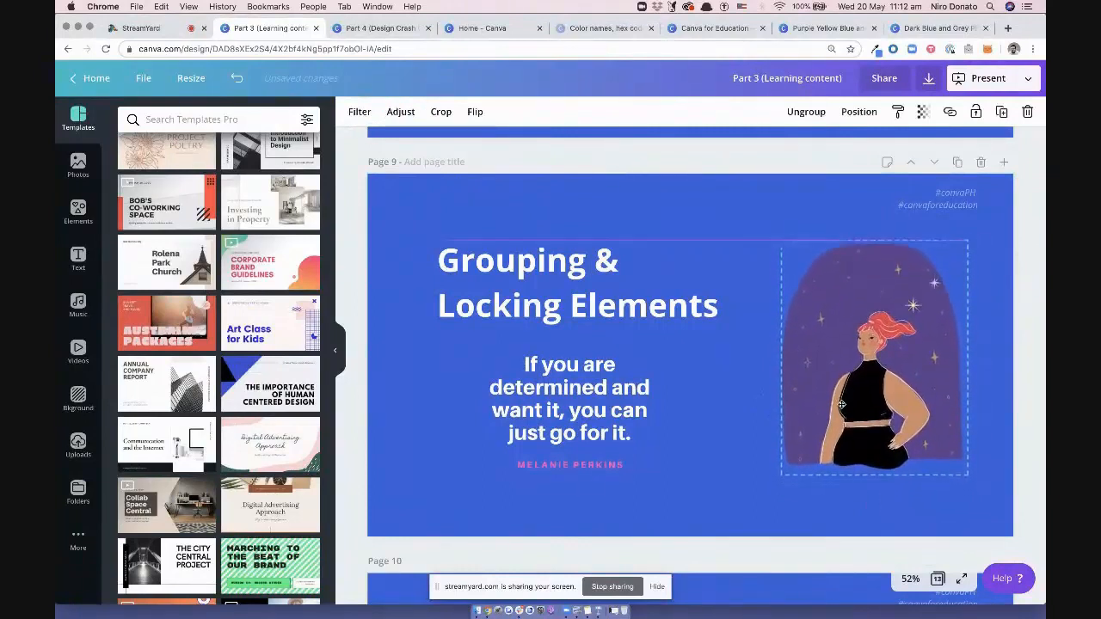
{"action": "left_click", "coordinate": [765, 441]}
Ungroup the quote text and its attribution line
{"action": "left_click", "coordinate": [614, 416]}
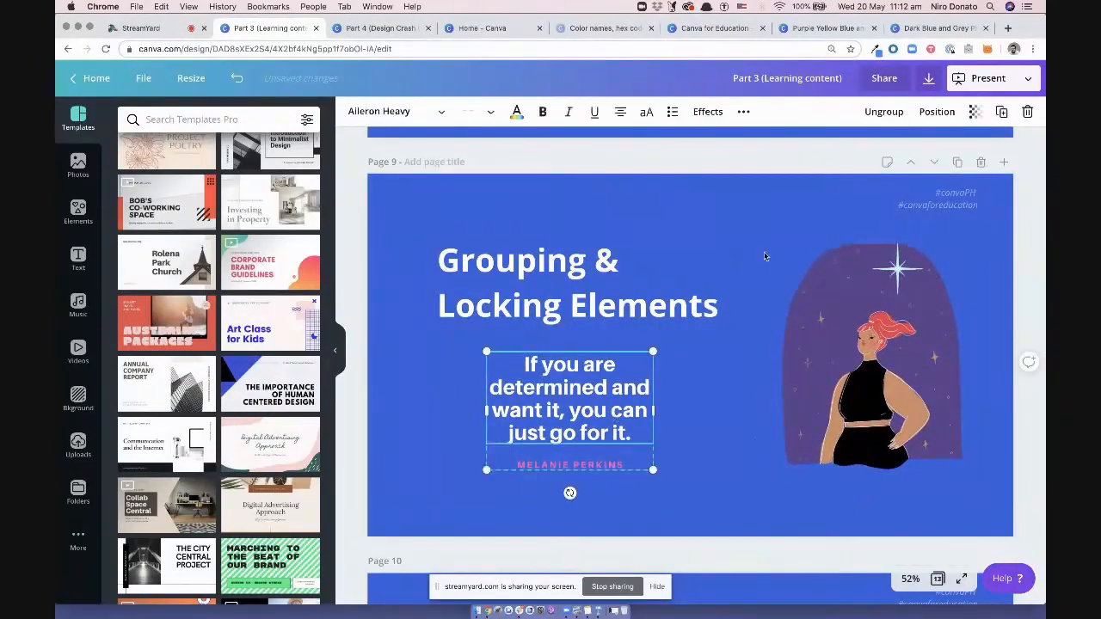
{"action": "left_click", "coordinate": [883, 112]}
{"action": "left_click", "coordinate": [669, 446]}
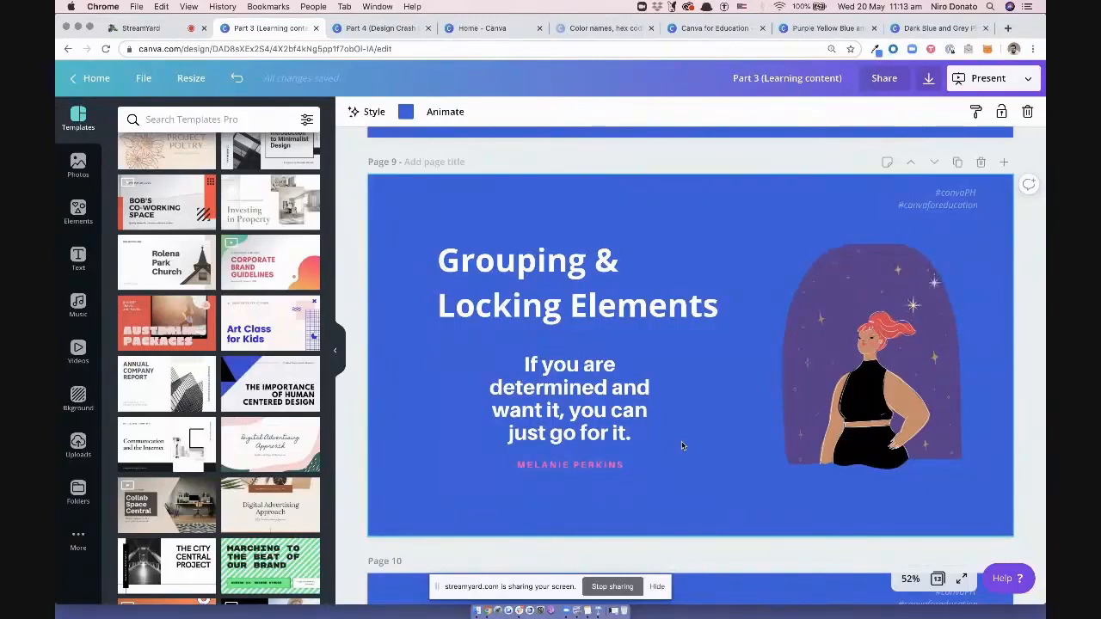
Lock the "Grouping & Locking Elements" title in place
{"action": "left_click", "coordinate": [546, 285]}
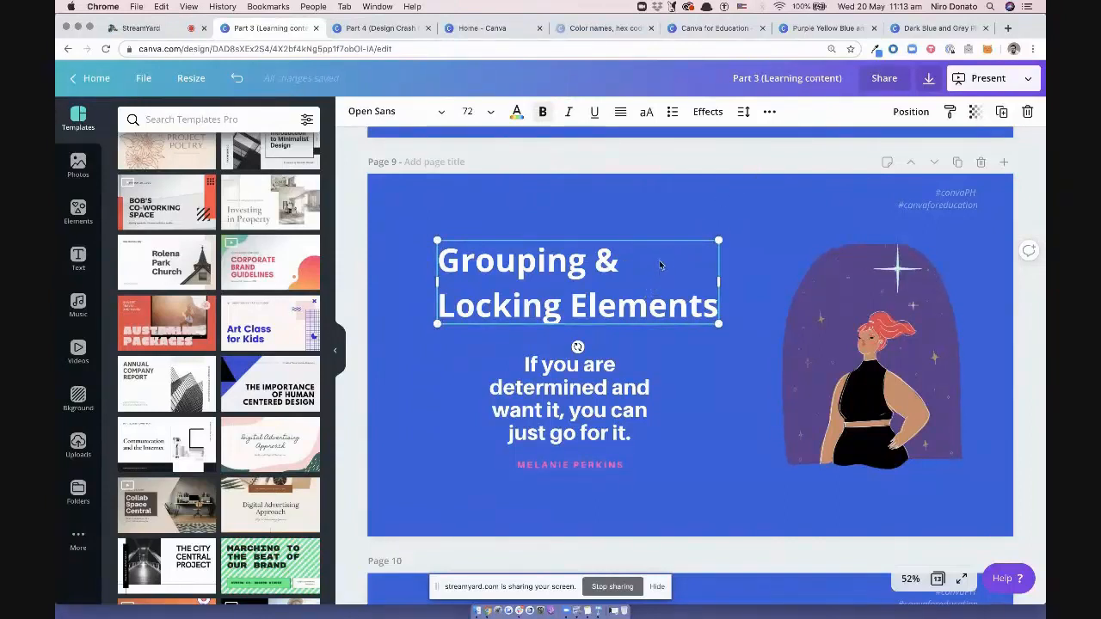
{"action": "left_click", "coordinate": [769, 112]}
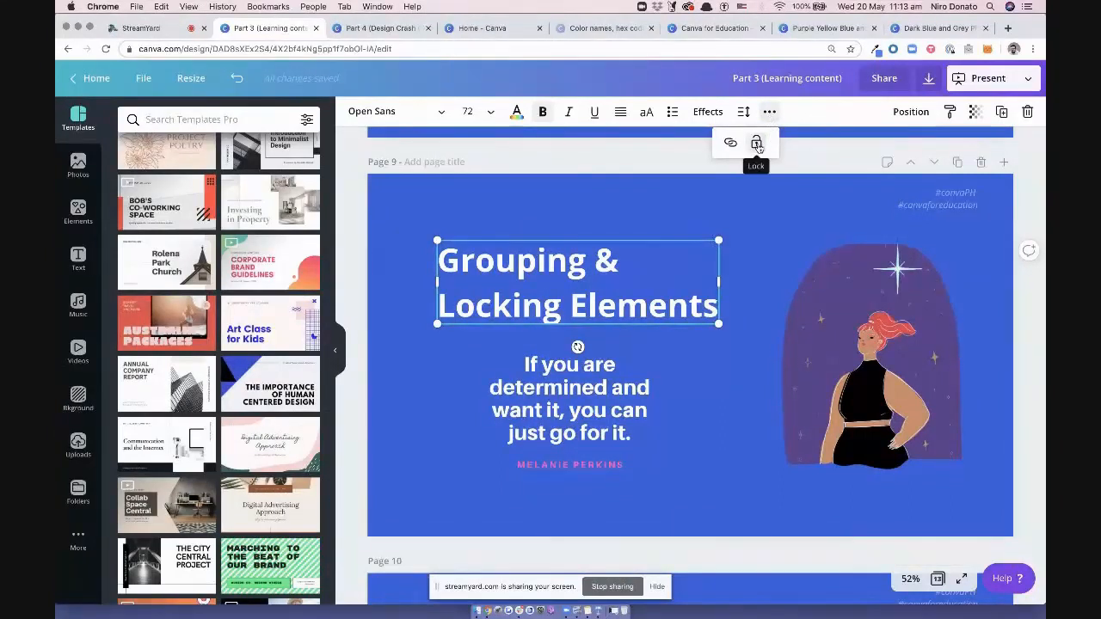
{"action": "left_click", "coordinate": [757, 144]}
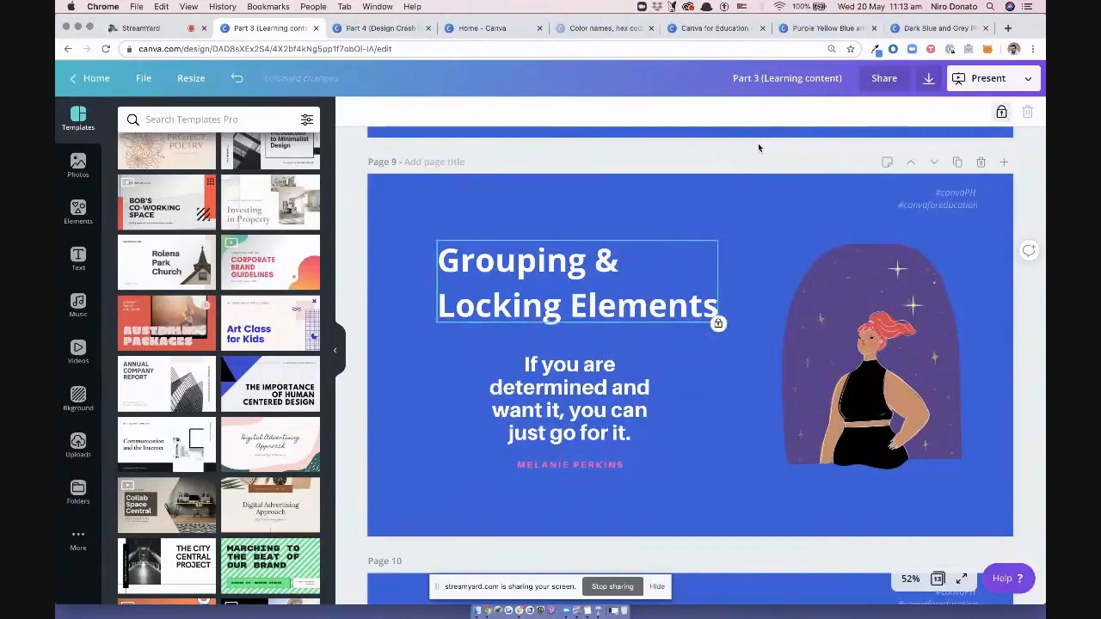
{"action": "left_click", "coordinate": [738, 274]}
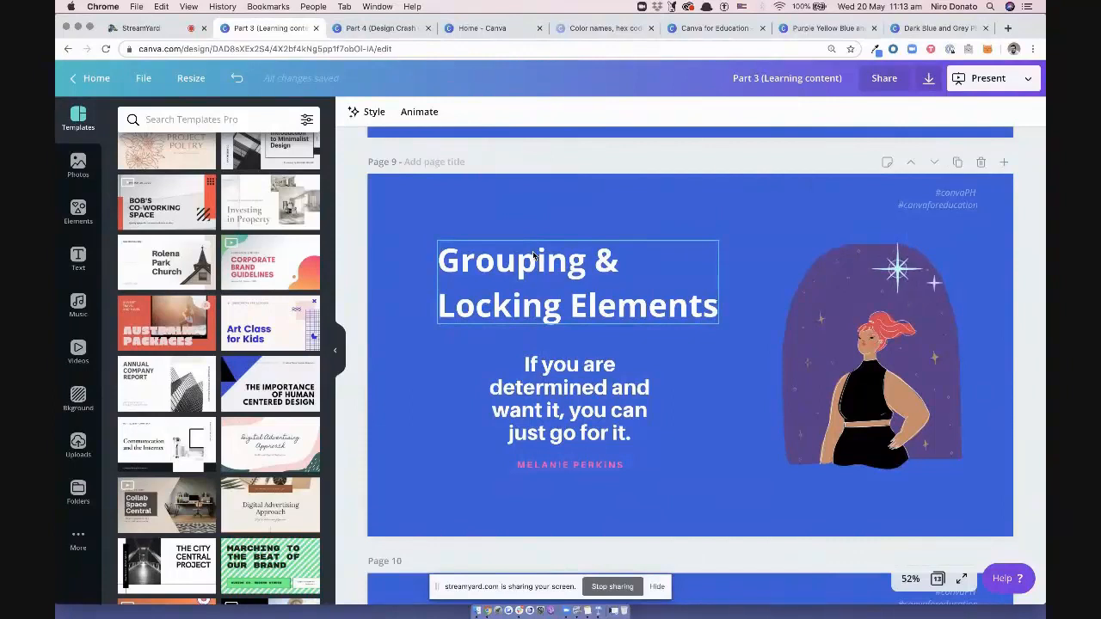
Unlock the "Grouping & Locking Elements" title and deselect it
{"action": "left_click", "coordinate": [627, 283]}
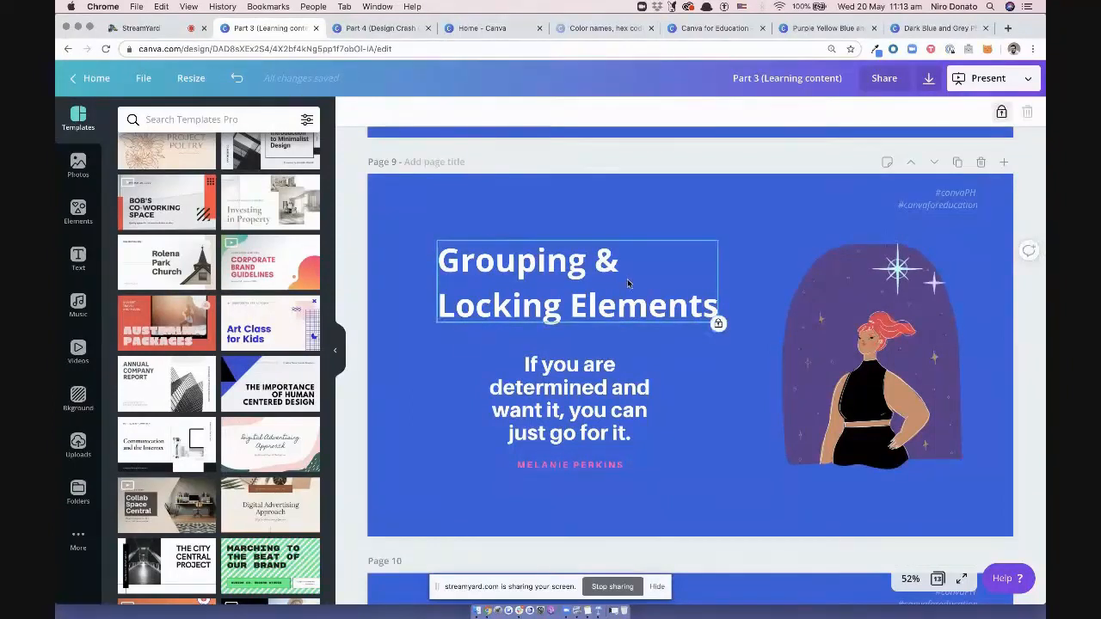
{"action": "left_click", "coordinate": [1001, 112]}
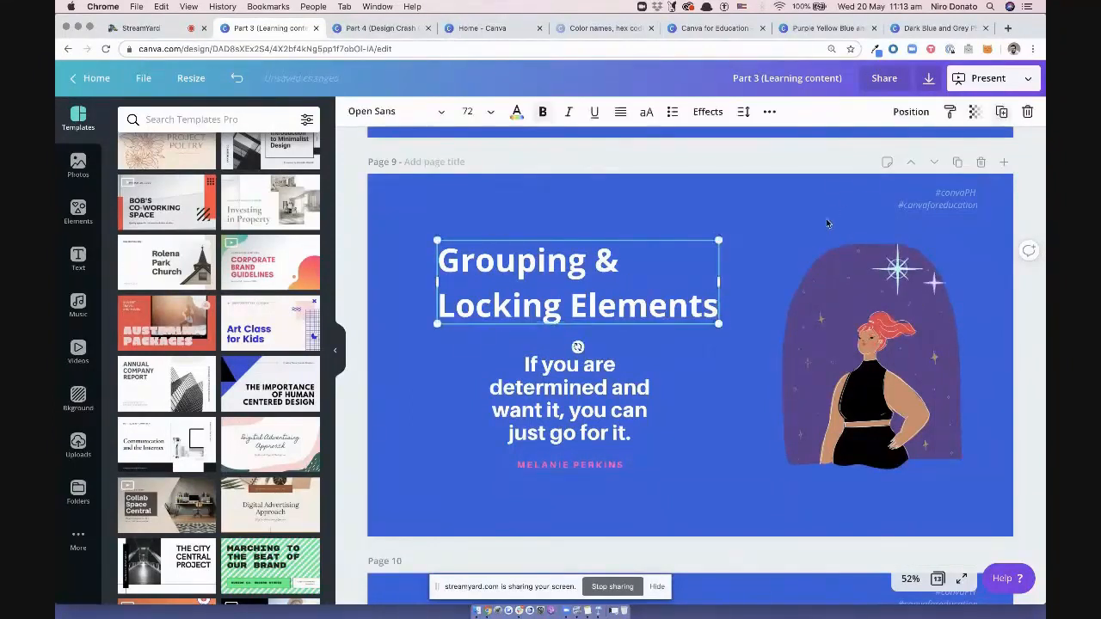
{"action": "left_click", "coordinate": [792, 240]}
{"action": "left_click", "coordinate": [754, 233]}
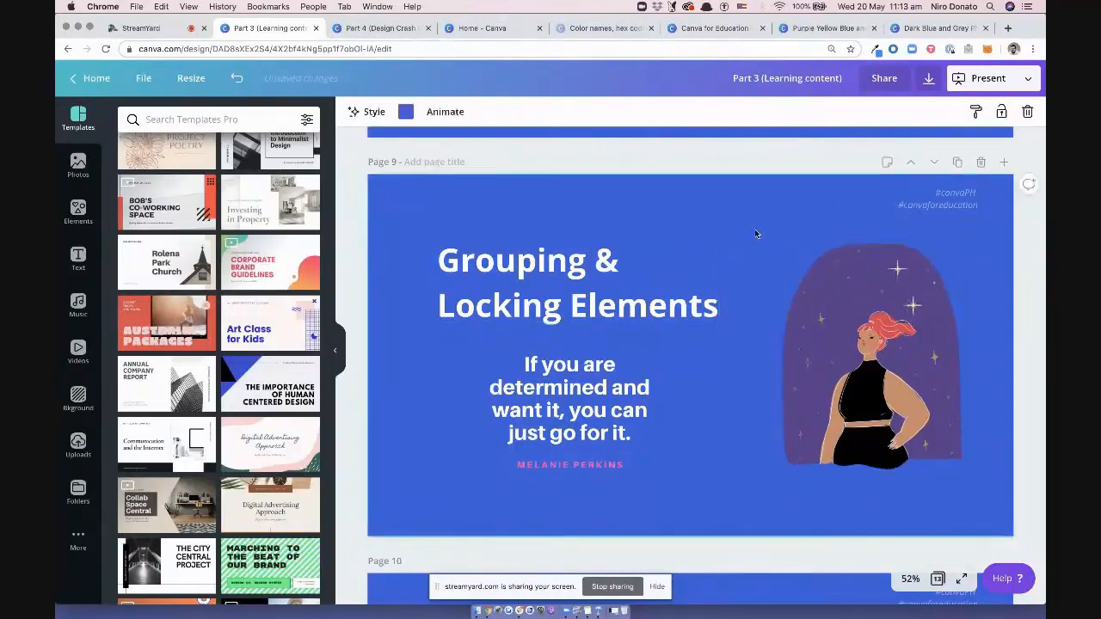
Lock the grouped illustration on page 9, unlock it again and deselect it
{"action": "left_click", "coordinate": [779, 337]}
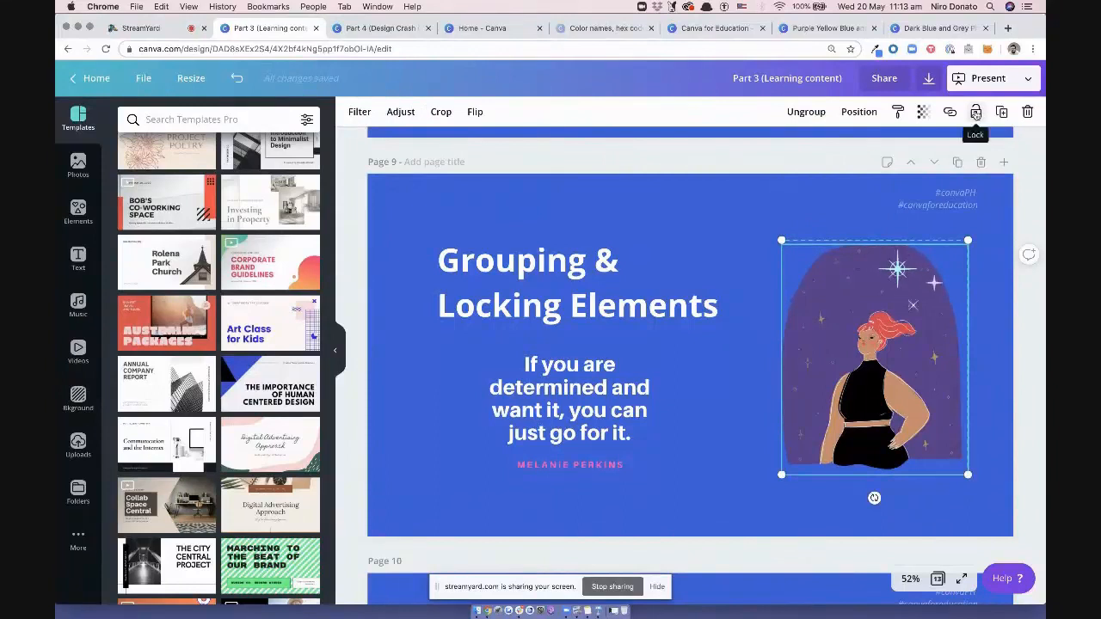
{"action": "left_click", "coordinate": [975, 113]}
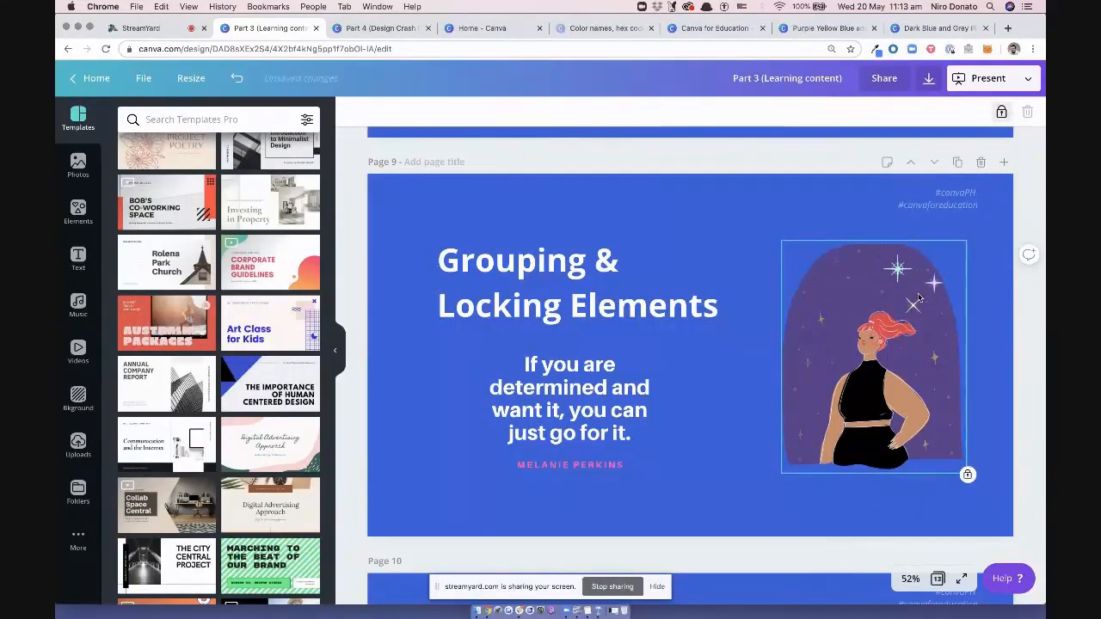
{"action": "left_click", "coordinate": [999, 112]}
{"action": "left_click", "coordinate": [750, 201]}
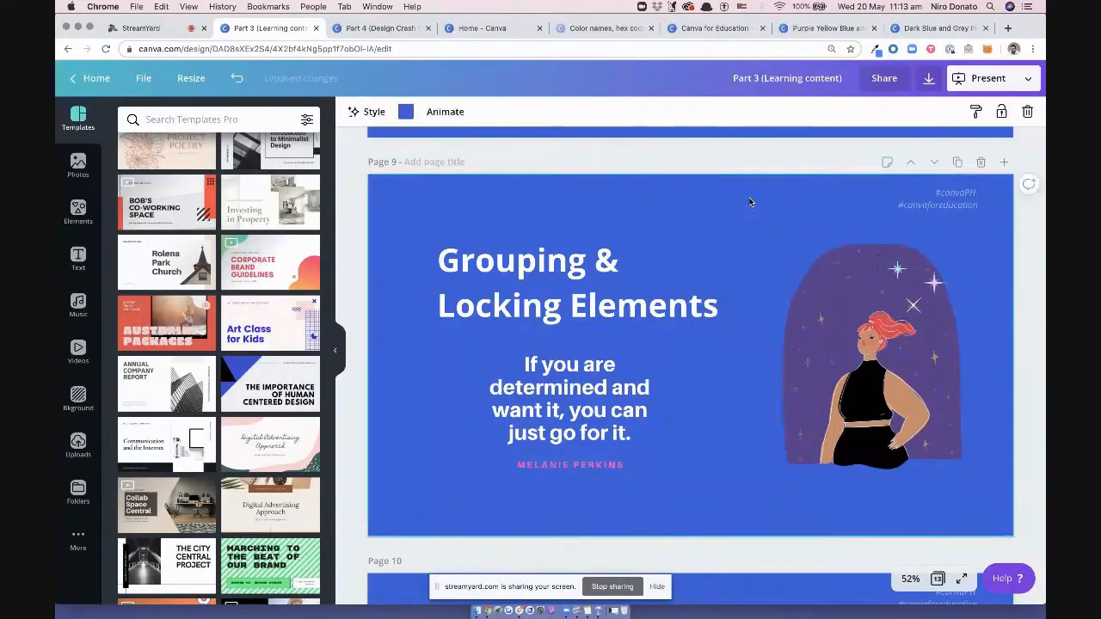
Add a three-cell grid with two cells above one wide cell to the "Grids & Frames" page 10
{"action": "scroll", "coordinate": [728, 248], "scroll_direction": "down", "scroll_amount": 5}
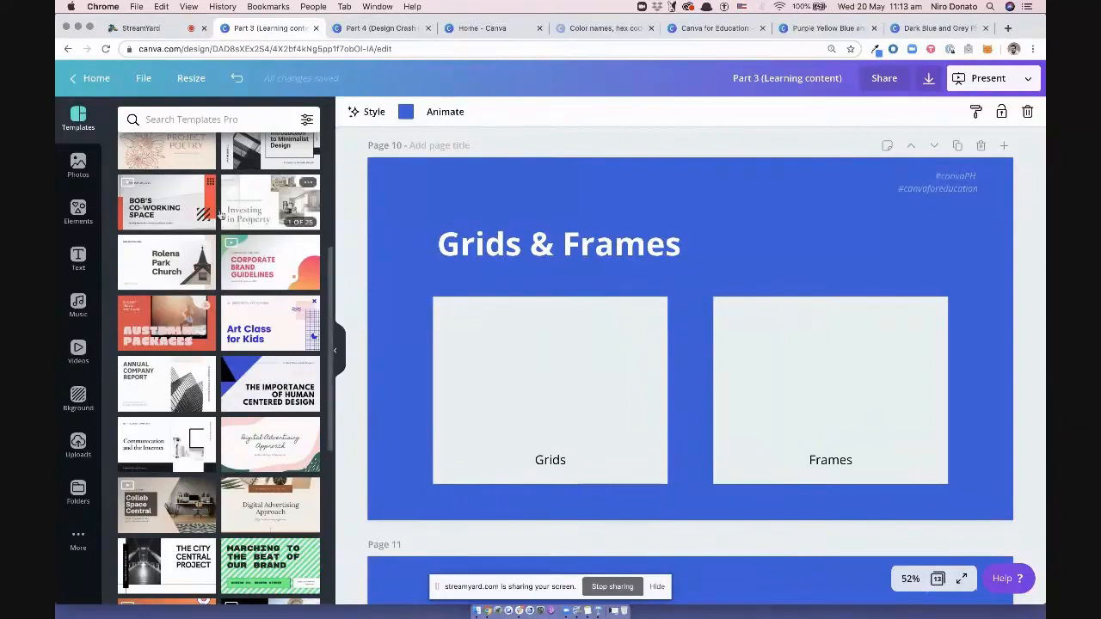
{"action": "left_click", "coordinate": [78, 212]}
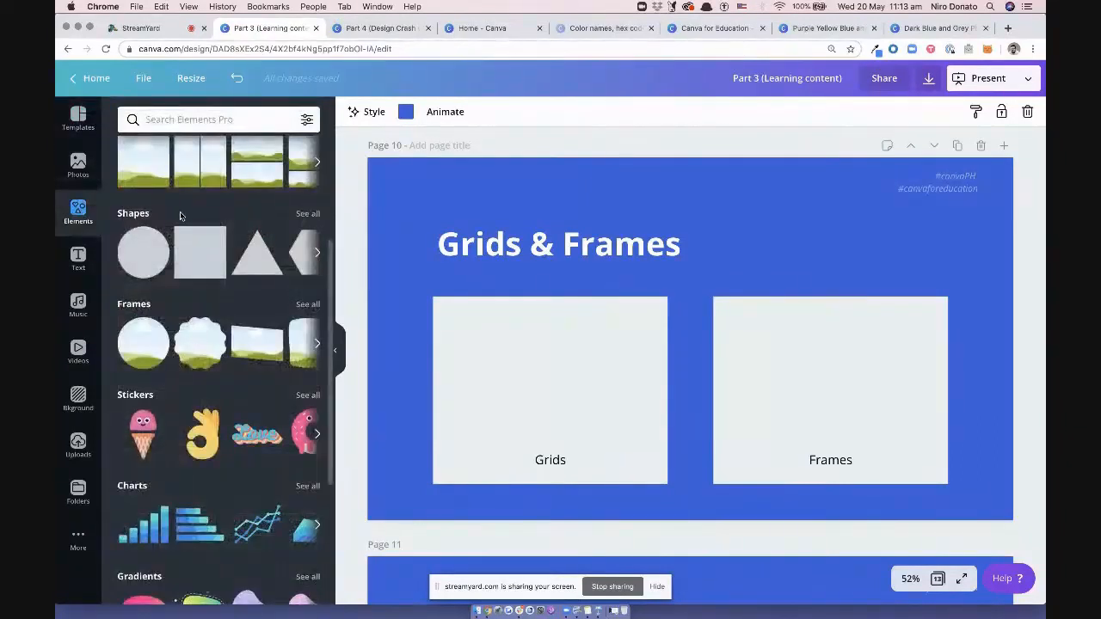
{"action": "scroll", "coordinate": [181, 216], "scroll_direction": "up", "scroll_amount": 3}
{"action": "scroll", "coordinate": [180, 216], "scroll_direction": "down", "scroll_amount": 2}
{"action": "scroll", "coordinate": [181, 216], "scroll_direction": "down", "scroll_amount": 1}
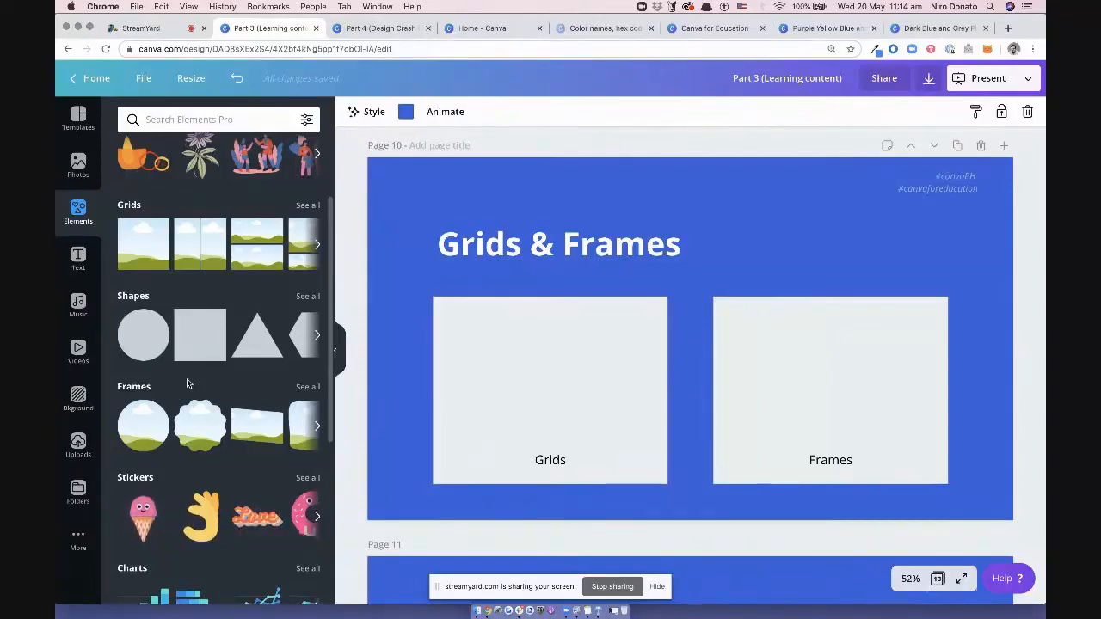
{"action": "left_click", "coordinate": [306, 206]}
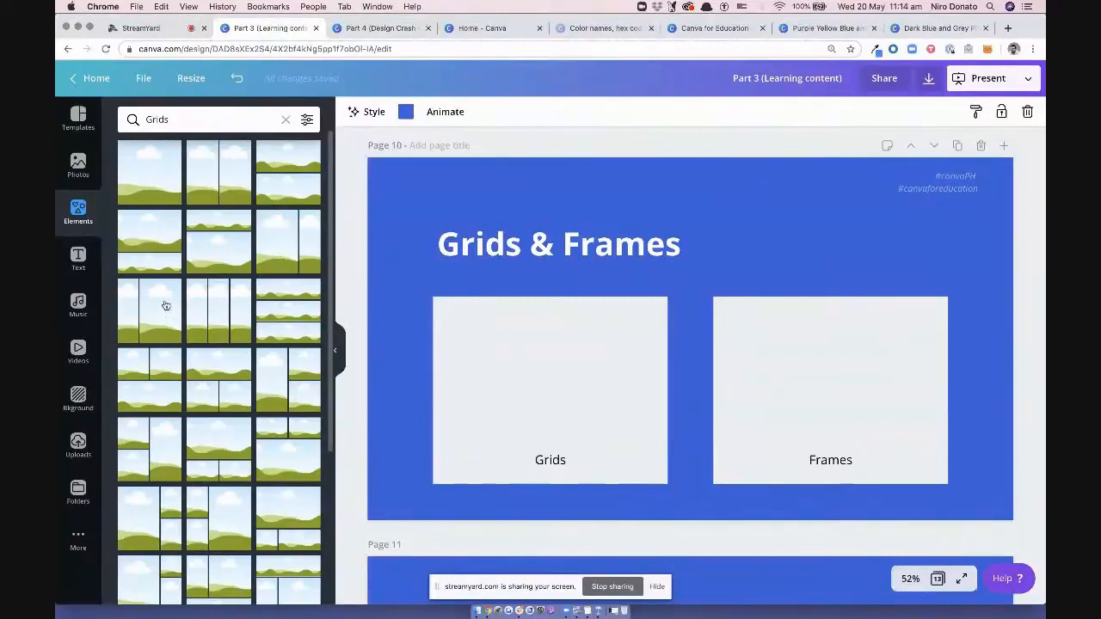
{"action": "scroll", "coordinate": [157, 364], "scroll_direction": "down", "scroll_amount": 1}
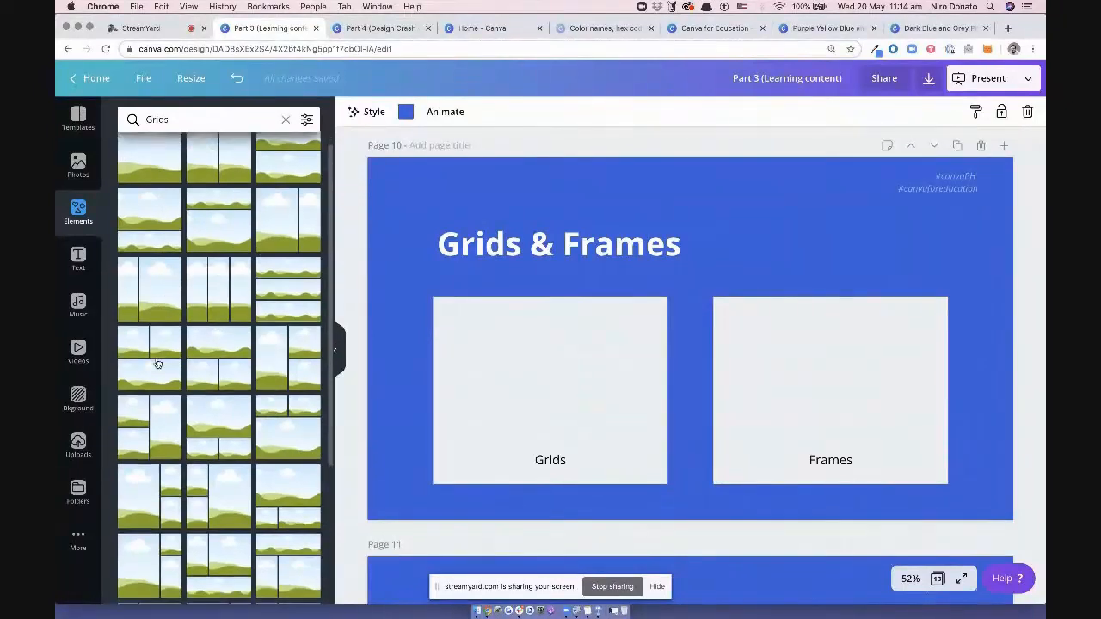
{"action": "left_click", "coordinate": [162, 362]}
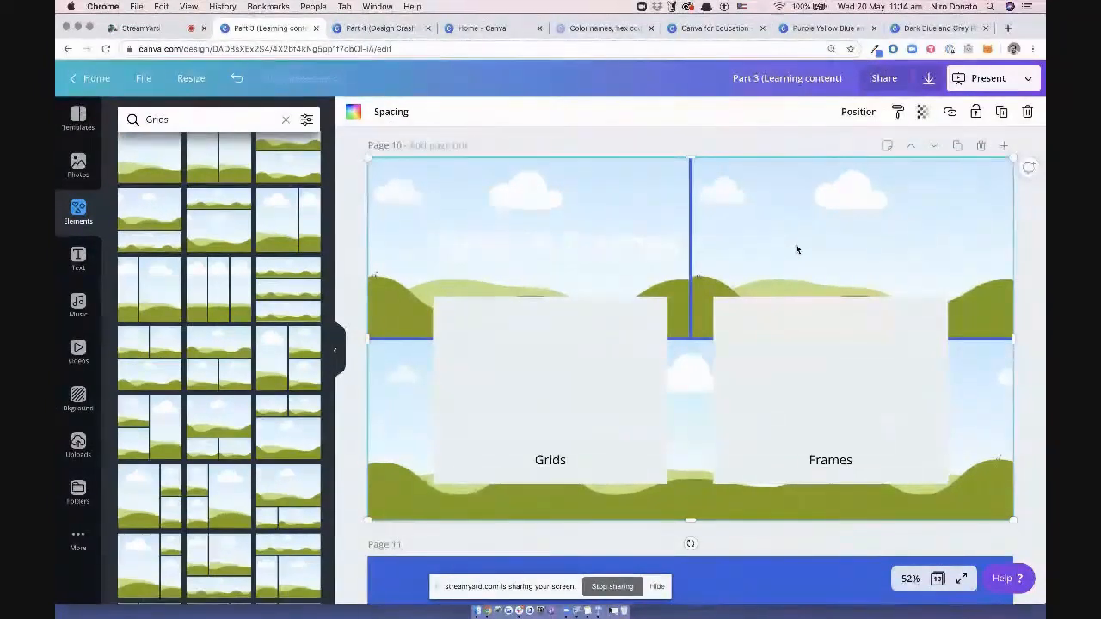
Bring the three-cell grid forward until it sits in front of both grey placeholders and their labels
{"action": "left_click", "coordinate": [764, 148]}
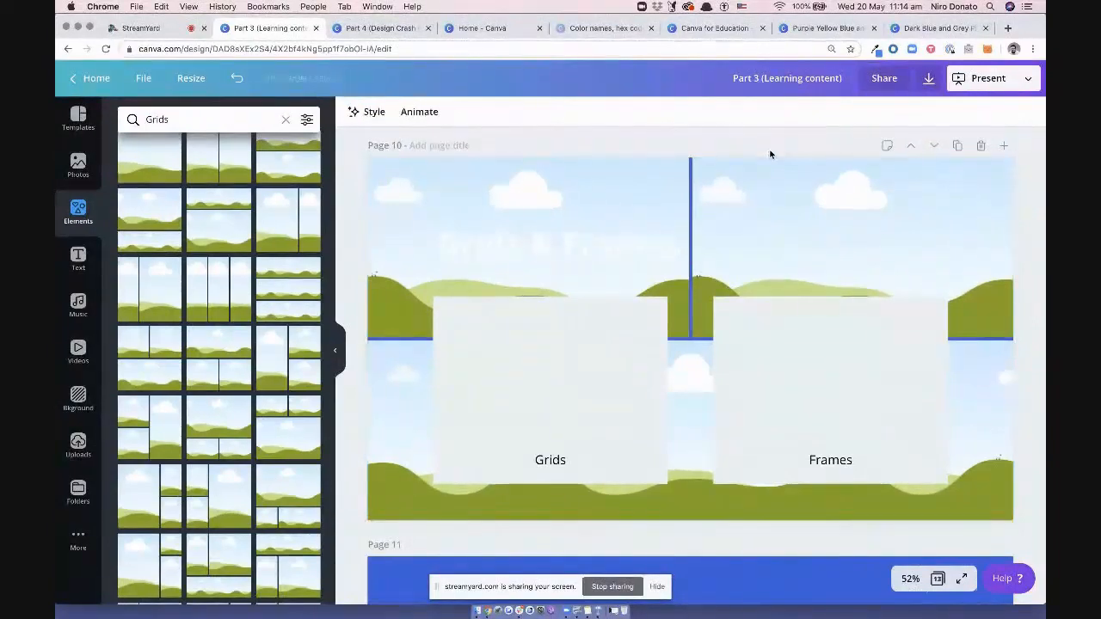
{"action": "left_click", "coordinate": [798, 172]}
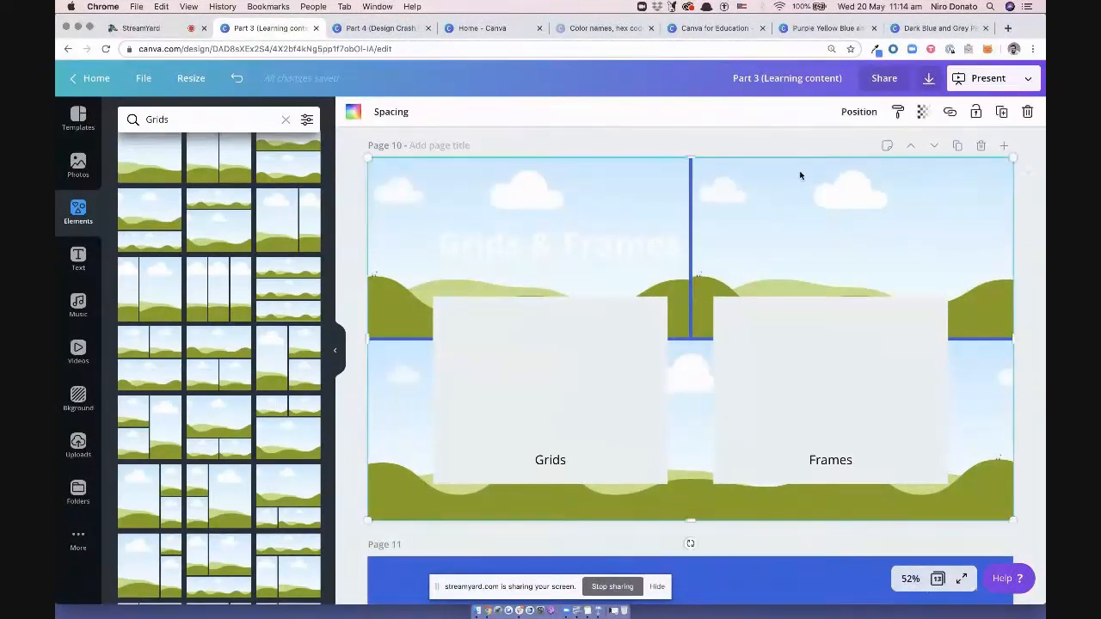
{"action": "left_click", "coordinate": [860, 111]}
{"action": "left_click", "coordinate": [724, 151]}
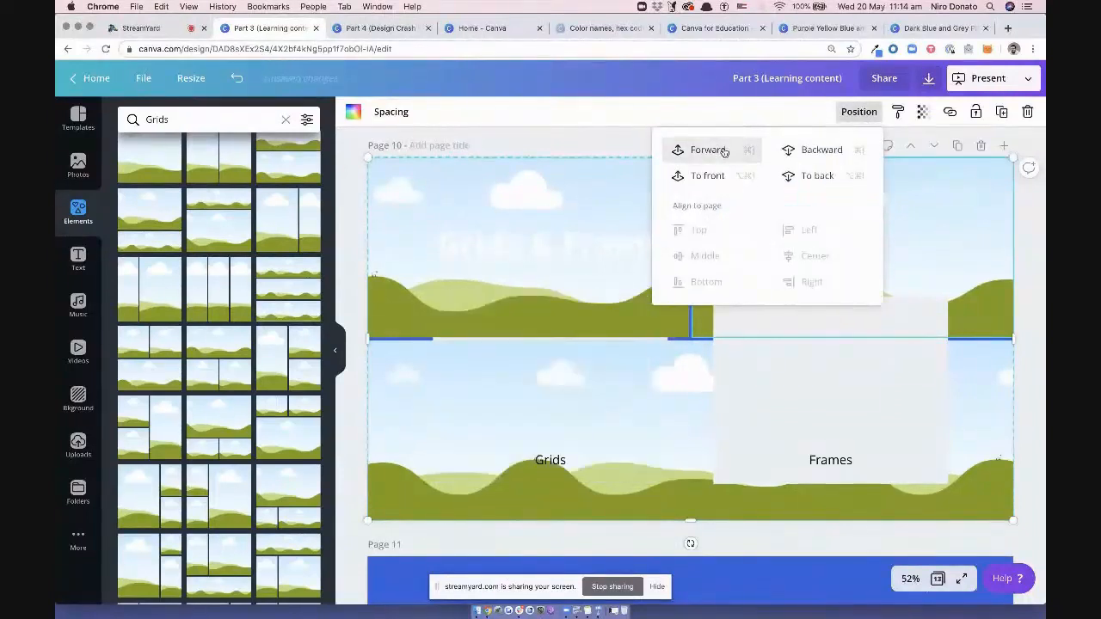
{"action": "left_click", "coordinate": [724, 152]}
{"action": "left_click", "coordinate": [723, 151]}
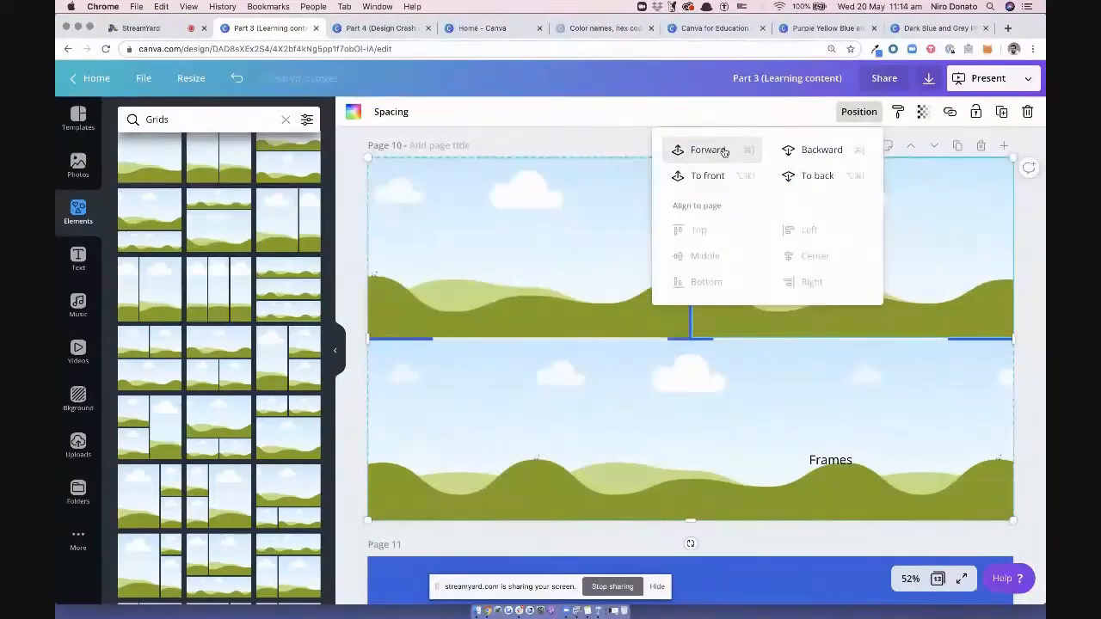
{"action": "left_click", "coordinate": [723, 152]}
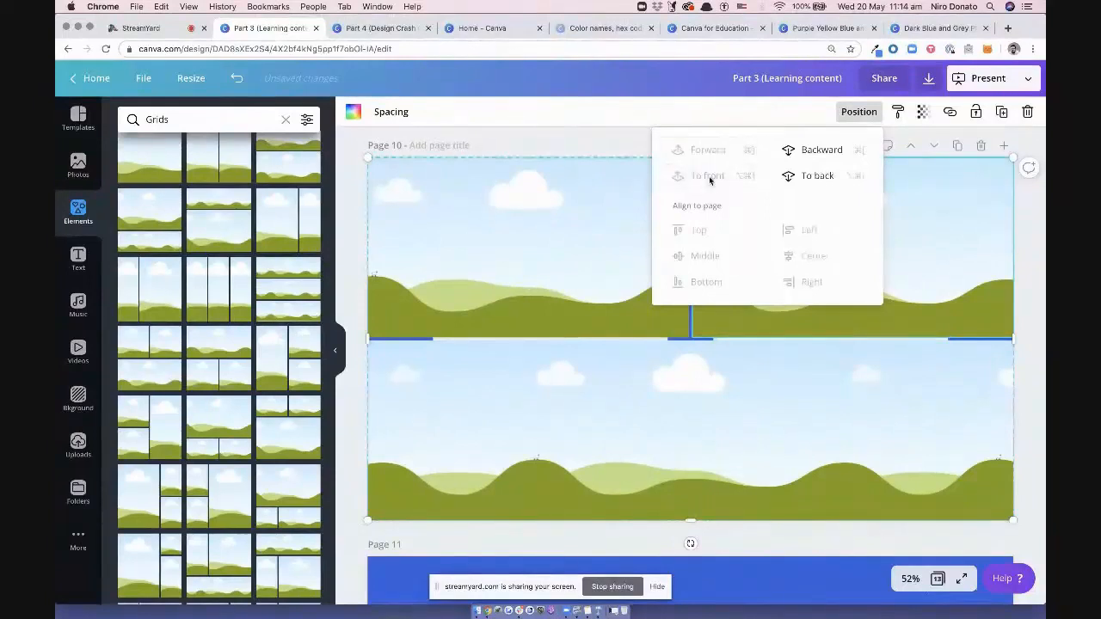
{"action": "left_click", "coordinate": [669, 130]}
{"action": "left_click", "coordinate": [742, 225]}
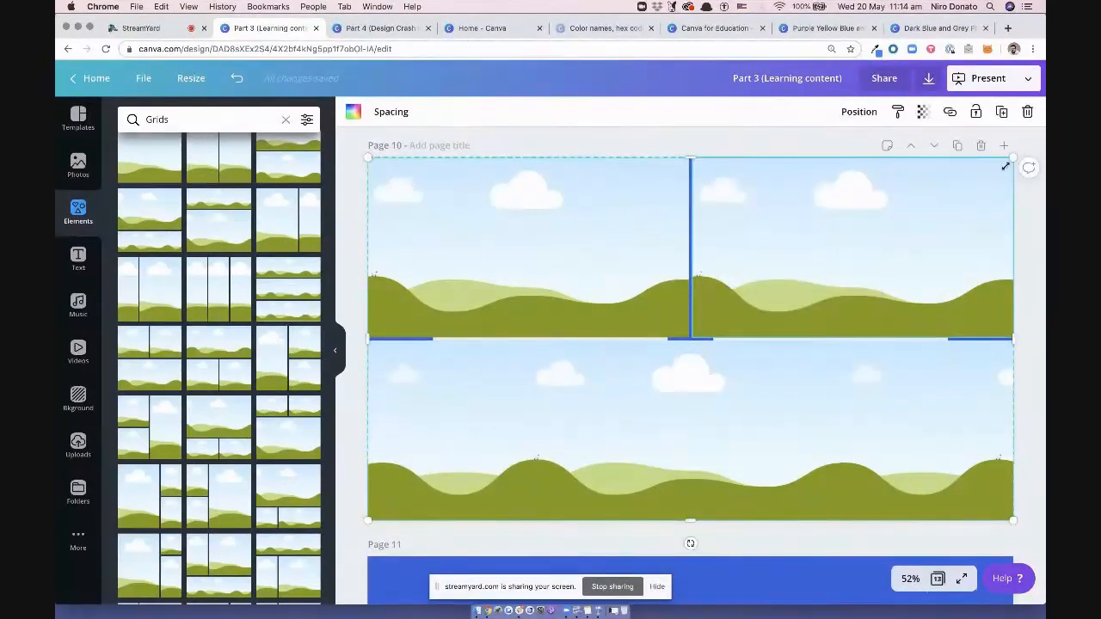
Shrink the grid to fit over the "Grids" placeholder and deselect it
{"action": "left_click_drag", "start_coordinate": [1005, 160], "coordinate": [659, 310]}
{"action": "left_click_drag", "start_coordinate": [697, 467], "coordinate": [666, 481]}
{"action": "left_click", "coordinate": [685, 396]}
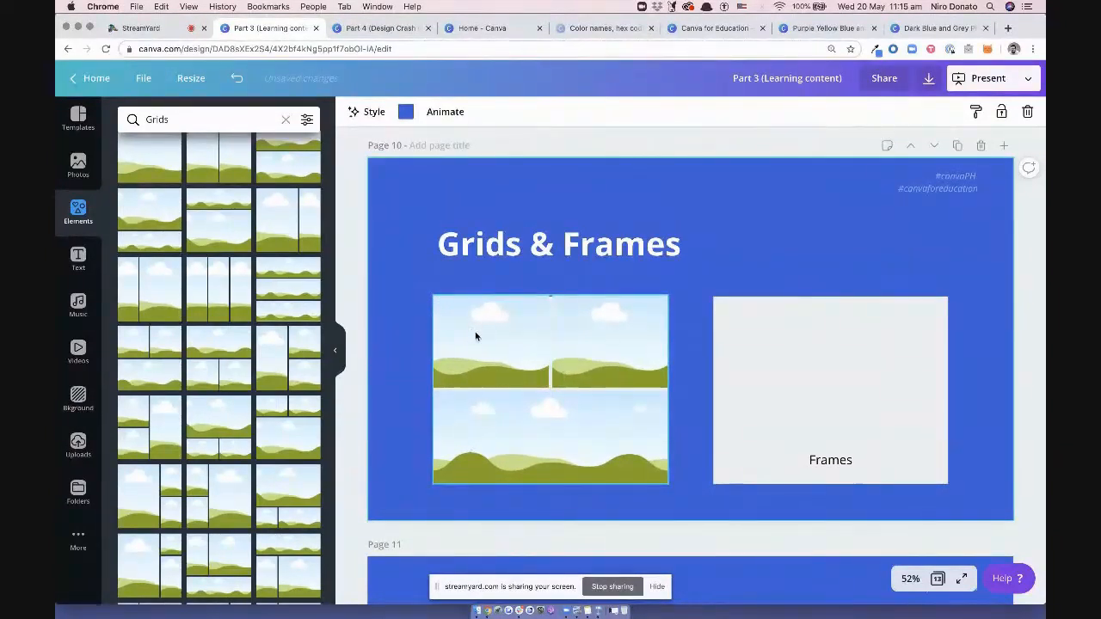
Search the photo library for "flowers"
{"action": "left_click", "coordinate": [86, 169]}
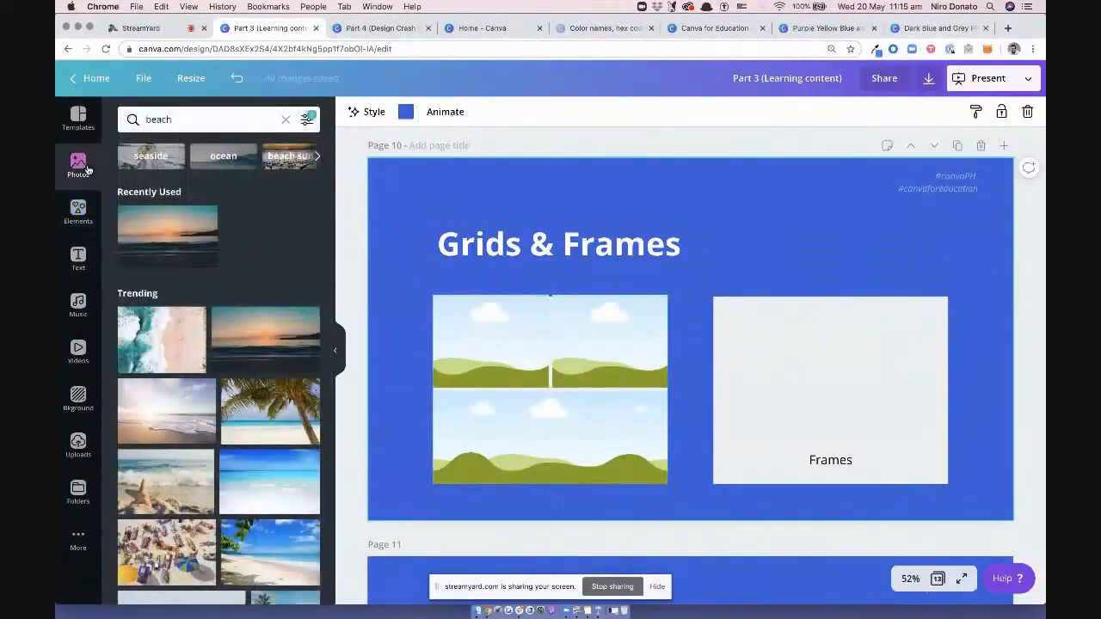
{"action": "left_click", "coordinate": [187, 119]}
{"action": "double_click", "coordinate": [186, 120]}
{"action": "key", "text": "BackSpace"}
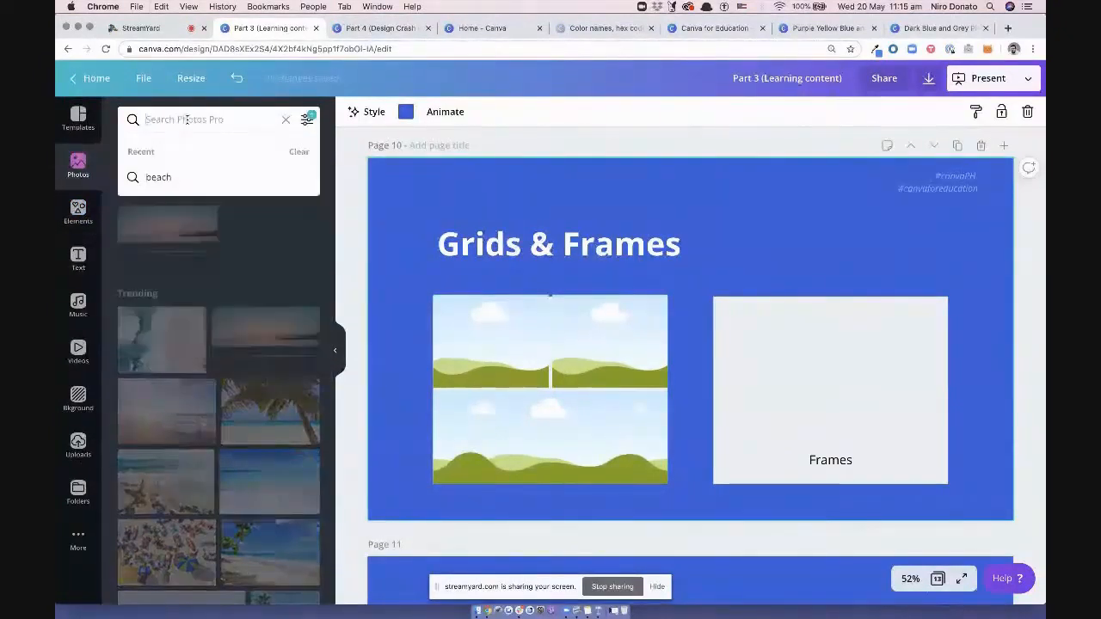
{"action": "type", "text": "flowers"}
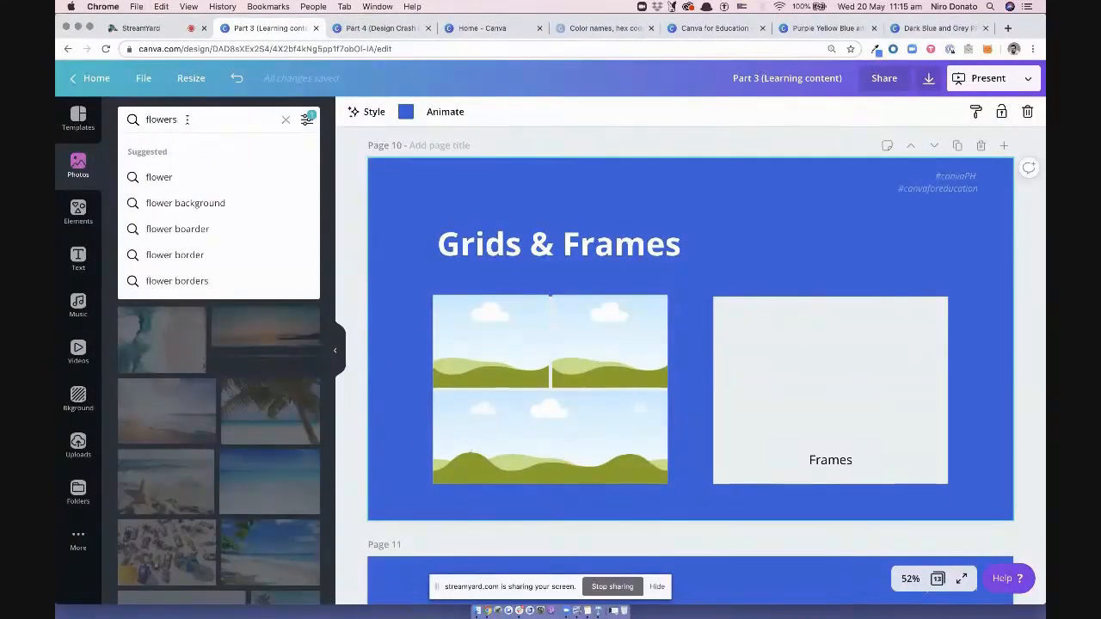
{"action": "key", "text": "Return"}
Fill the grid's upper-left cell with the tulips photo, the upper-right with the pale pink blooms and the lower with the red-flowered branch
{"action": "scroll", "coordinate": [150, 270], "scroll_direction": "down", "scroll_amount": 3}
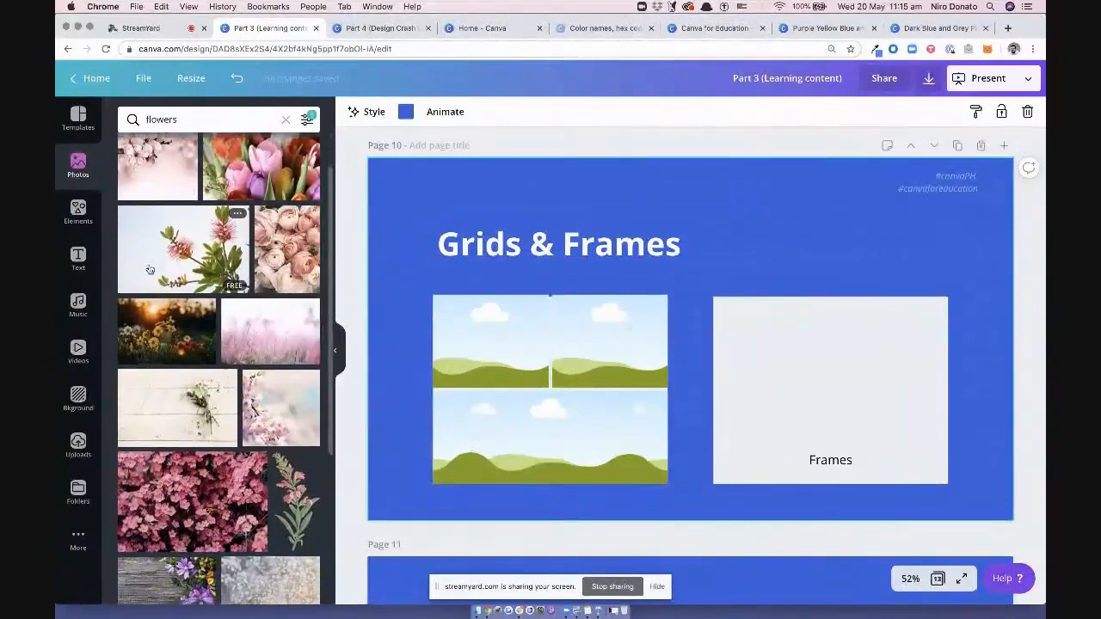
{"action": "scroll", "coordinate": [149, 270], "scroll_direction": "up", "scroll_amount": 3}
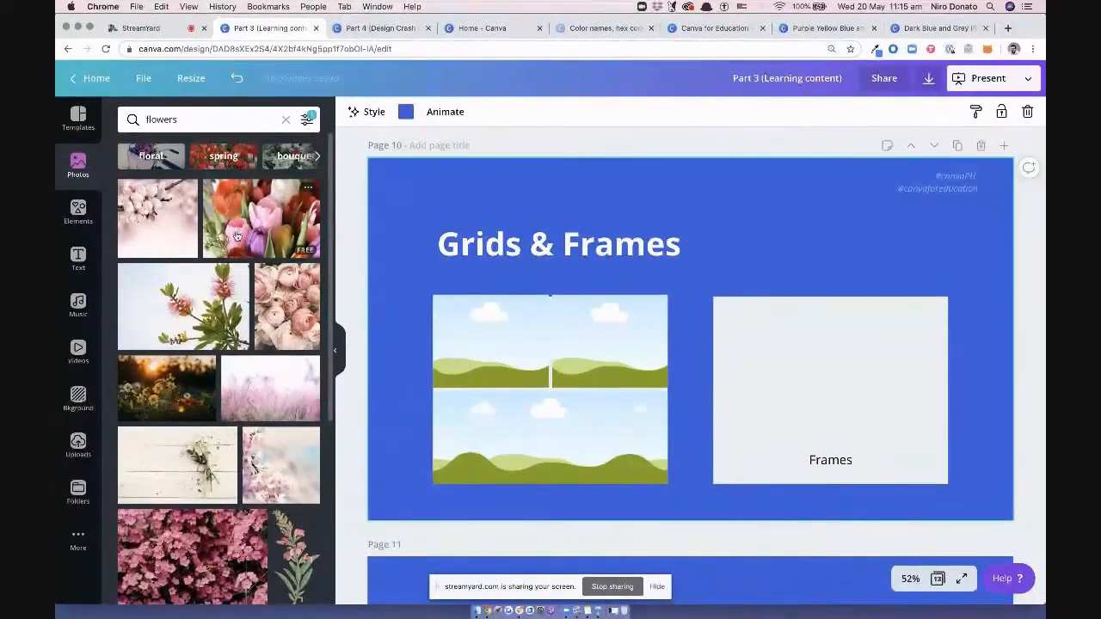
{"action": "left_click_drag", "start_coordinate": [237, 235], "coordinate": [516, 360]}
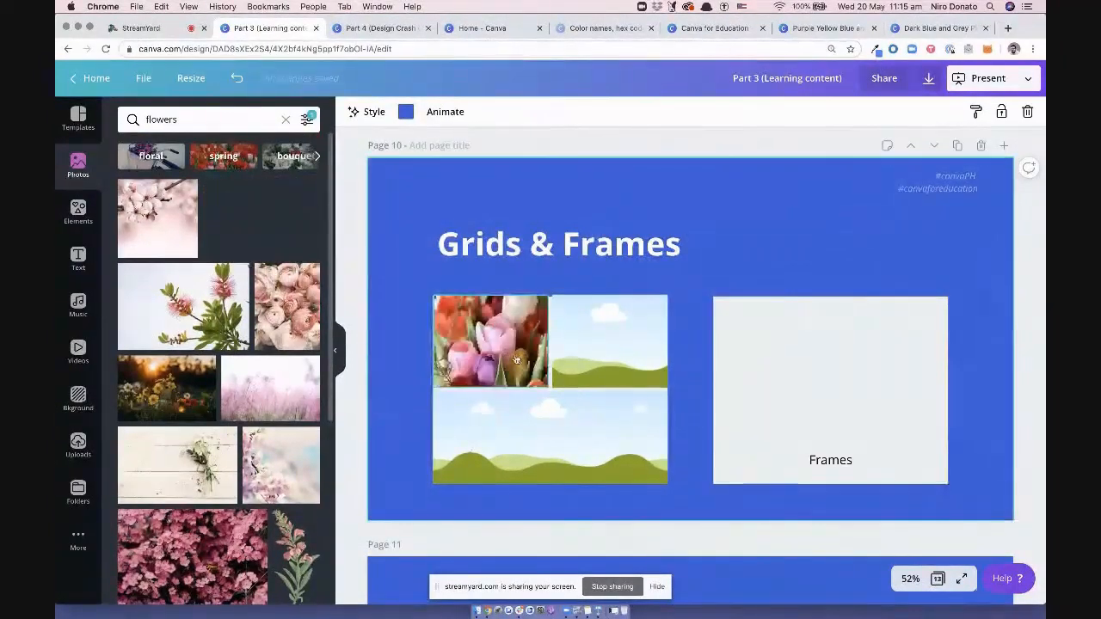
{"action": "left_click_drag", "start_coordinate": [282, 319], "coordinate": [590, 359]}
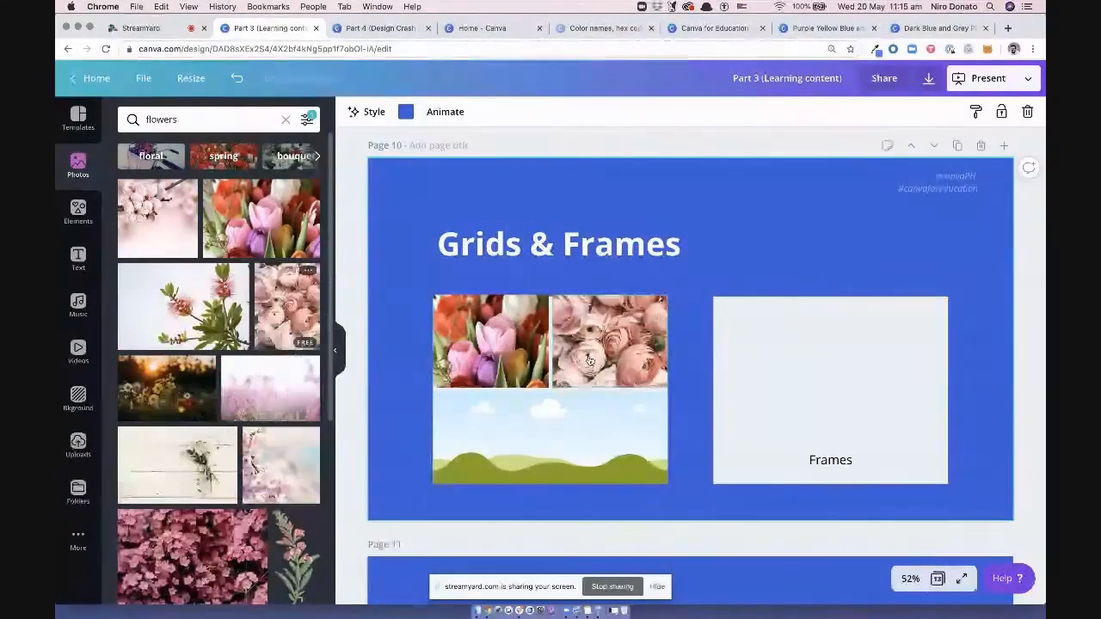
{"action": "left_click_drag", "start_coordinate": [151, 316], "coordinate": [467, 448]}
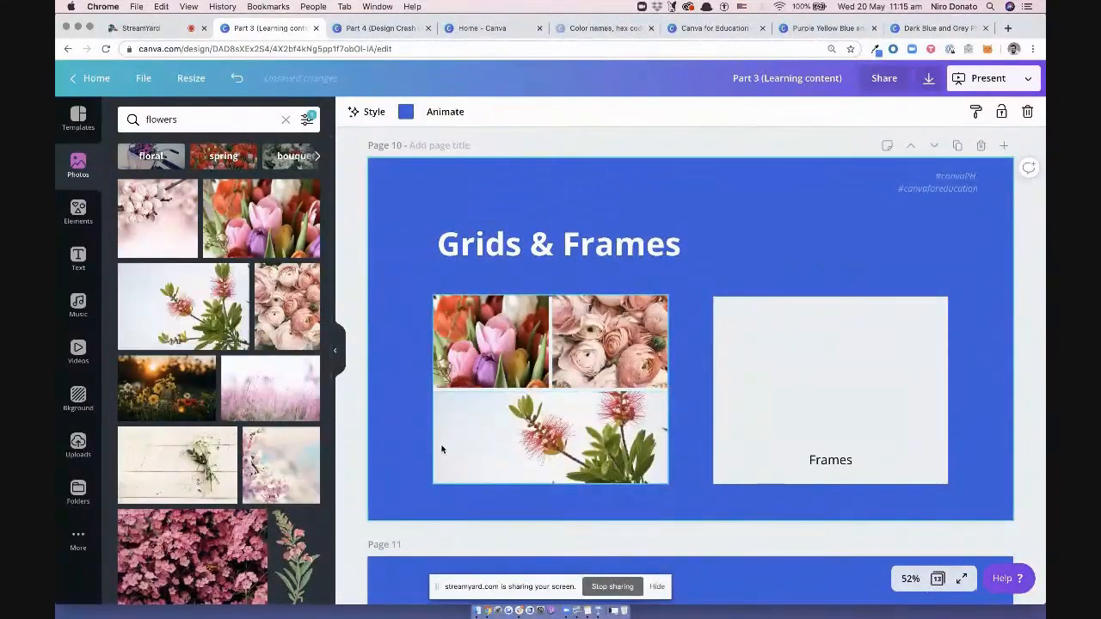
Resize the photo grid slightly so its top edge lines up with the "Frames" placeholder
{"action": "left_click", "coordinate": [441, 449]}
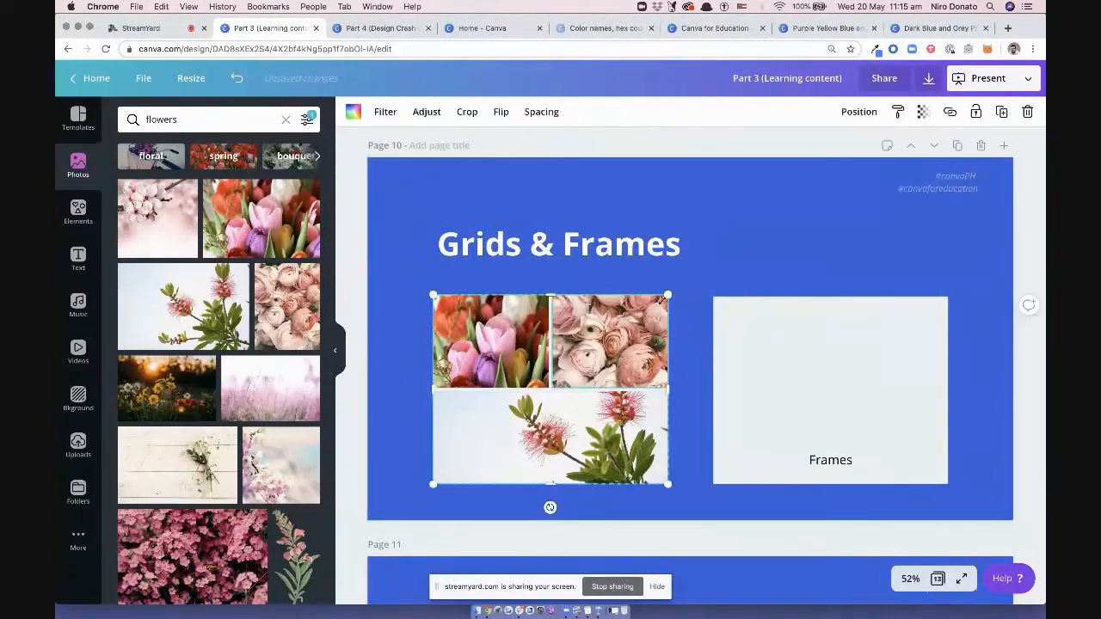
{"action": "mouse_move", "coordinate": [666, 296]}
{"action": "left_mouse_down"}
{"action": "mouse_move", "coordinate": [732, 183]}
{"action": "mouse_move", "coordinate": [663, 219]}
{"action": "mouse_move", "coordinate": [735, 310]}
{"action": "mouse_move", "coordinate": [716, 212]}
{"action": "mouse_move", "coordinate": [641, 226]}
{"action": "mouse_move", "coordinate": [610, 290]}
{"action": "mouse_move", "coordinate": [693, 305]}
{"action": "mouse_move", "coordinate": [717, 271]}
{"action": "mouse_move", "coordinate": [688, 273]}
{"action": "mouse_move", "coordinate": [664, 300]}
{"action": "left_mouse_up"}
{"action": "left_click", "coordinate": [664, 301]}
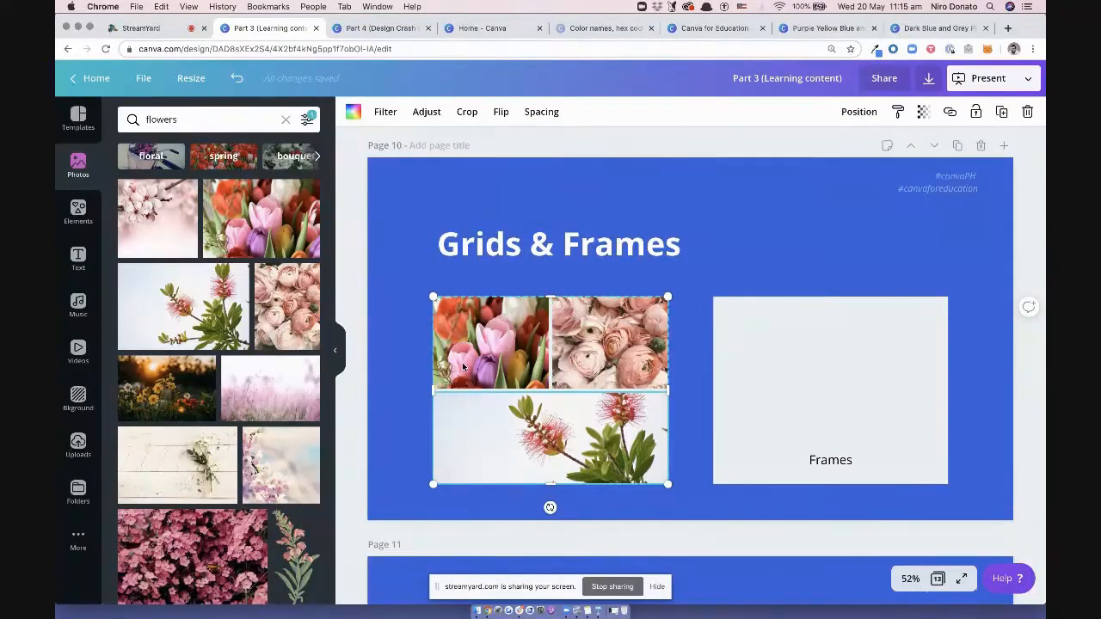
Set the photo grid's spacing to 0 and deselect the grid
{"action": "left_click", "coordinate": [538, 119]}
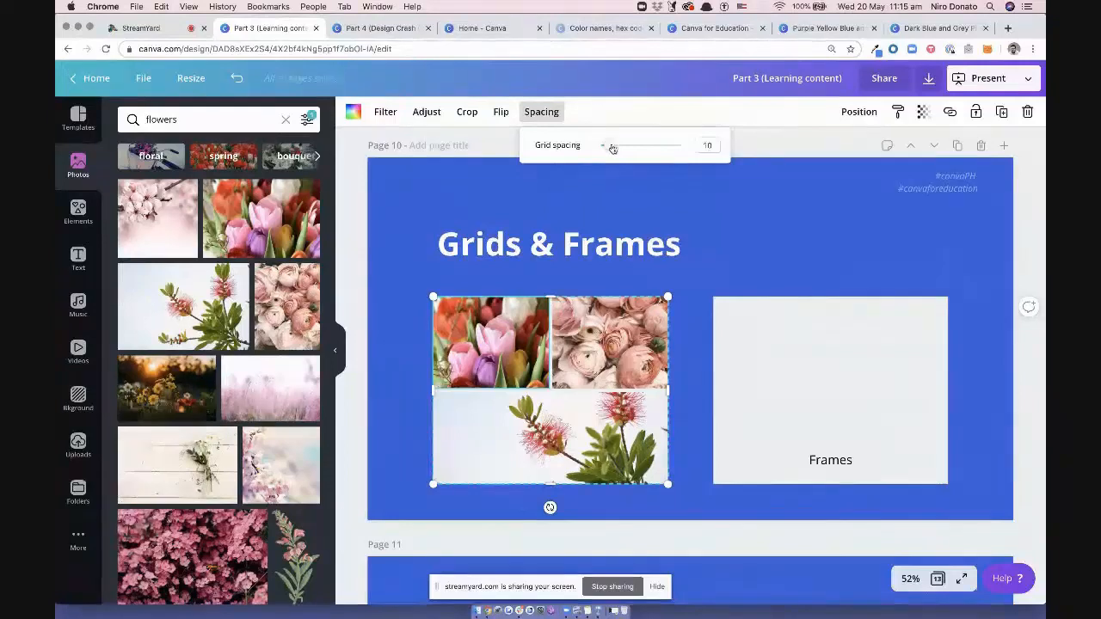
{"action": "left_click_drag", "start_coordinate": [612, 148], "coordinate": [598, 146]}
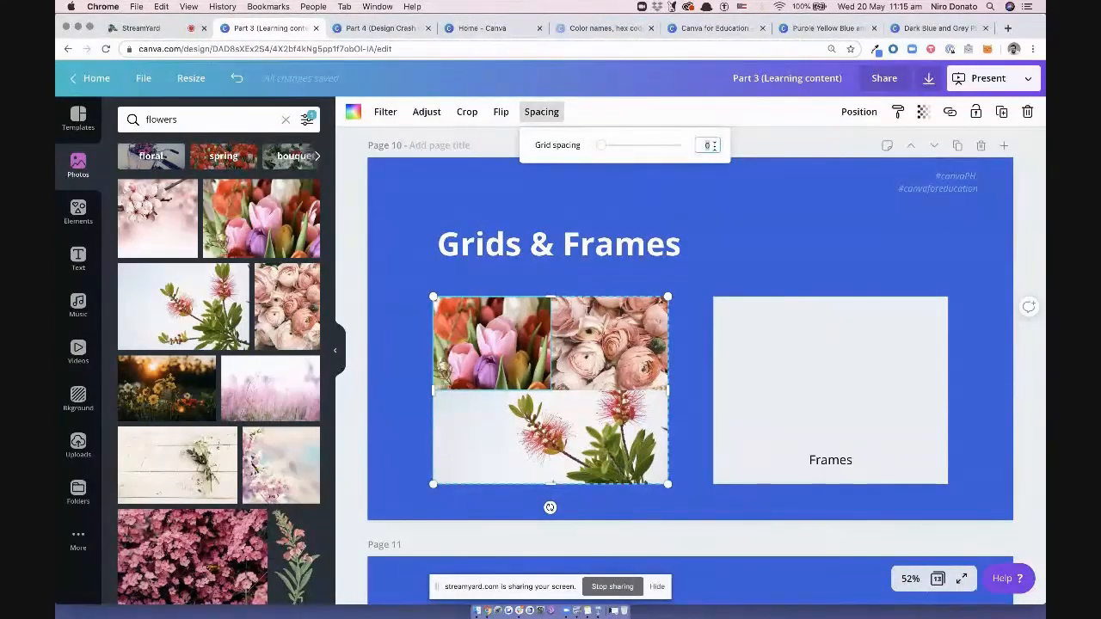
{"action": "left_click", "coordinate": [699, 317]}
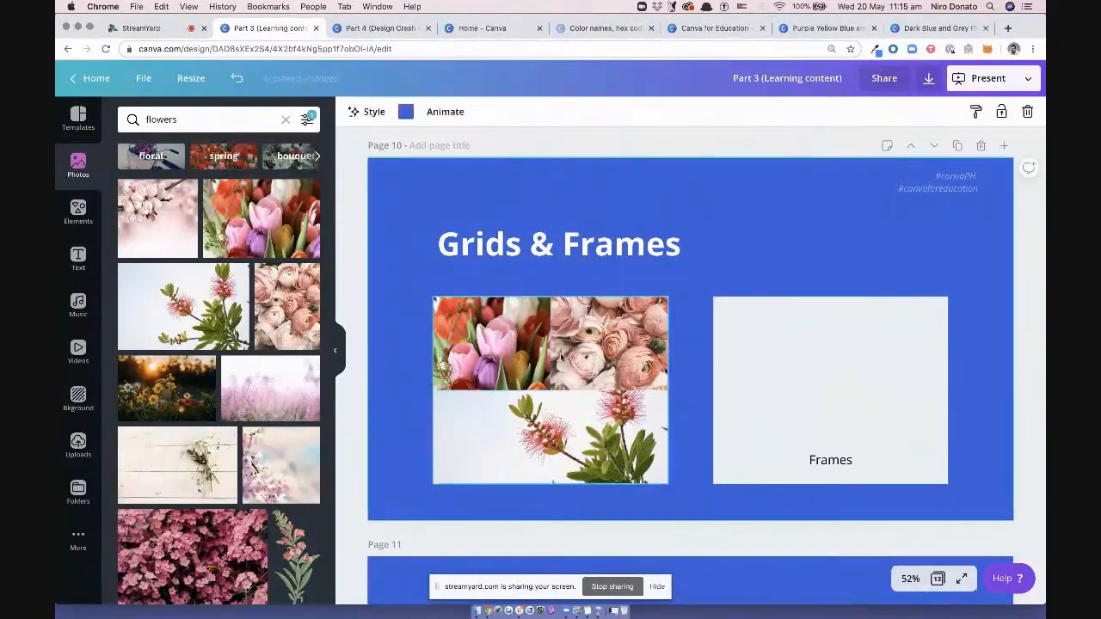
{"action": "left_click", "coordinate": [548, 363]}
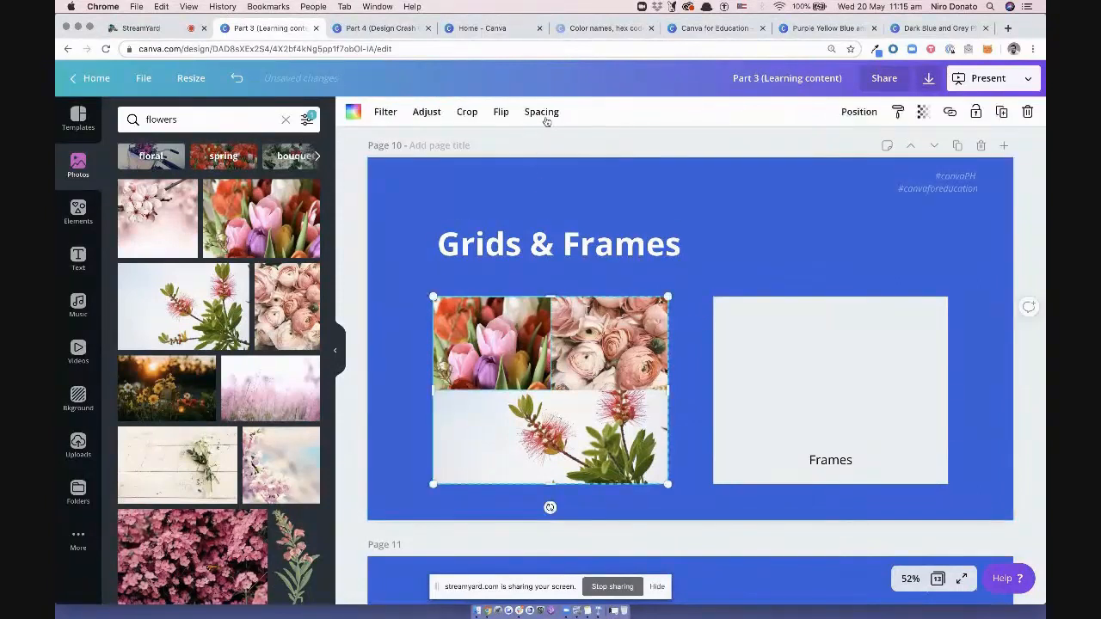
{"action": "left_click", "coordinate": [541, 113]}
{"action": "mouse_move", "coordinate": [610, 144]}
{"action": "left_mouse_down"}
{"action": "mouse_move", "coordinate": [659, 142]}
{"action": "mouse_move", "coordinate": [605, 148]}
{"action": "left_mouse_up"}
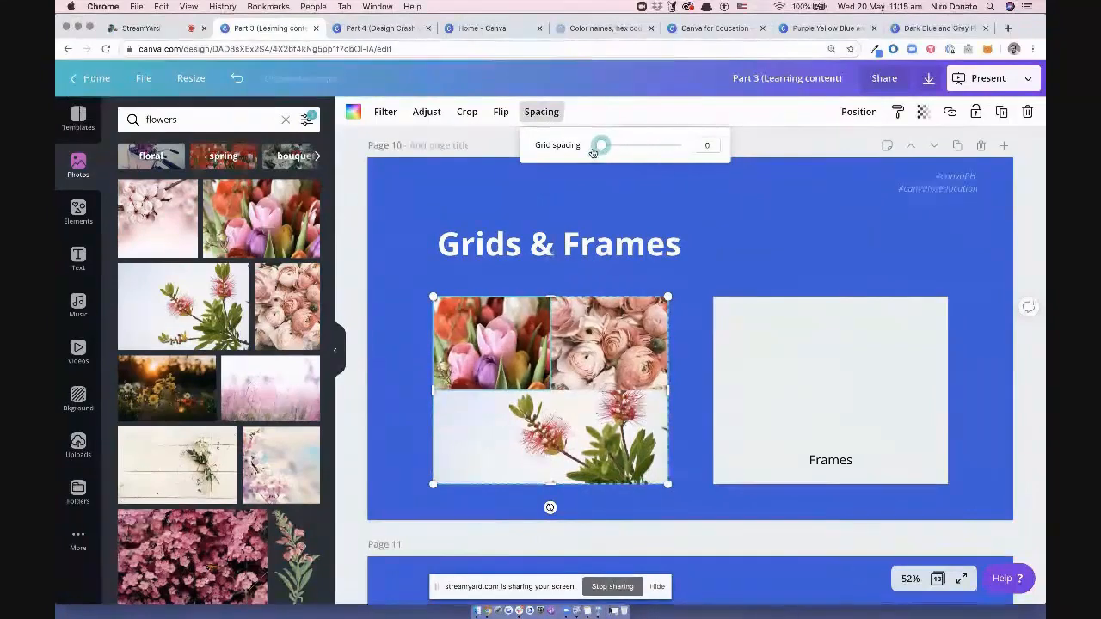
{"action": "left_click", "coordinate": [705, 234]}
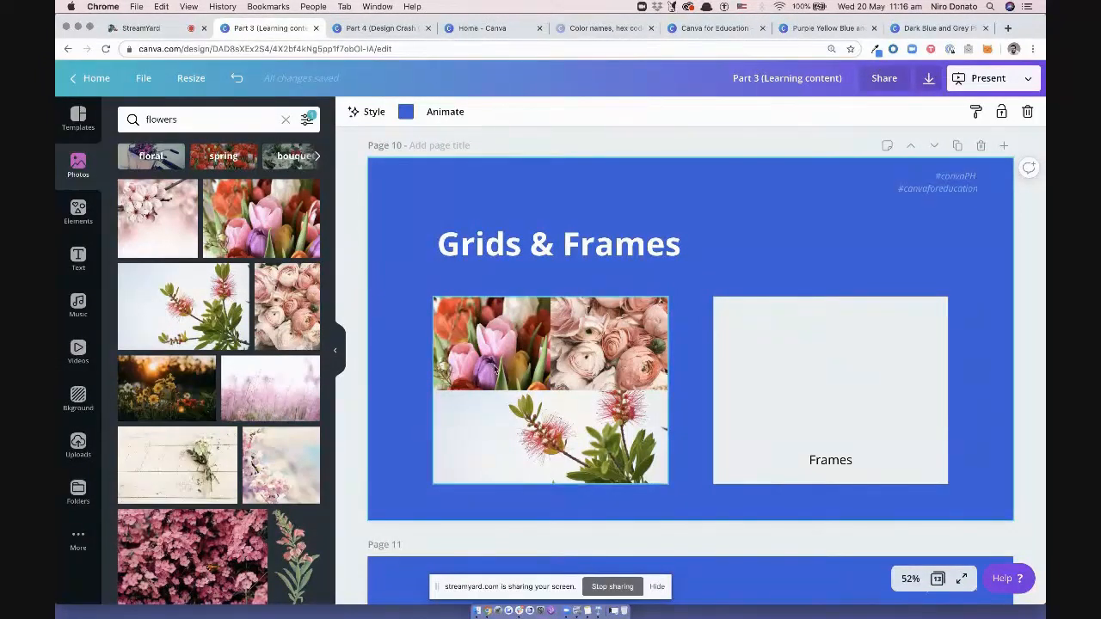
Enlarge the red-flowered branch photo inside the grid's lower cell, shift it upward and apply the crop
{"action": "left_click", "coordinate": [572, 441]}
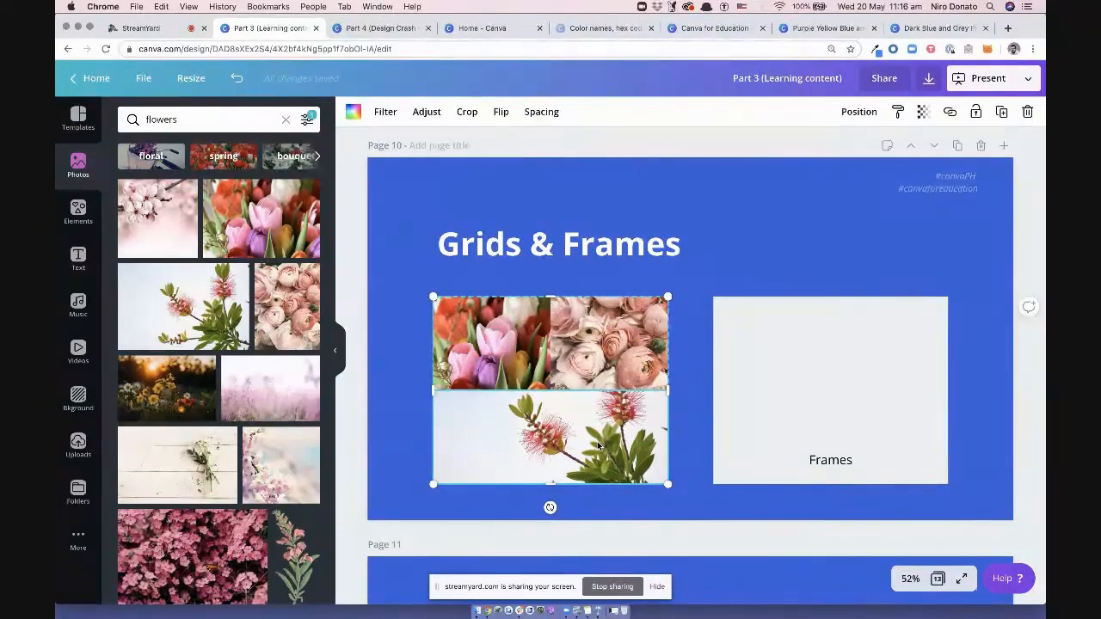
{"action": "double_click", "coordinate": [600, 445]}
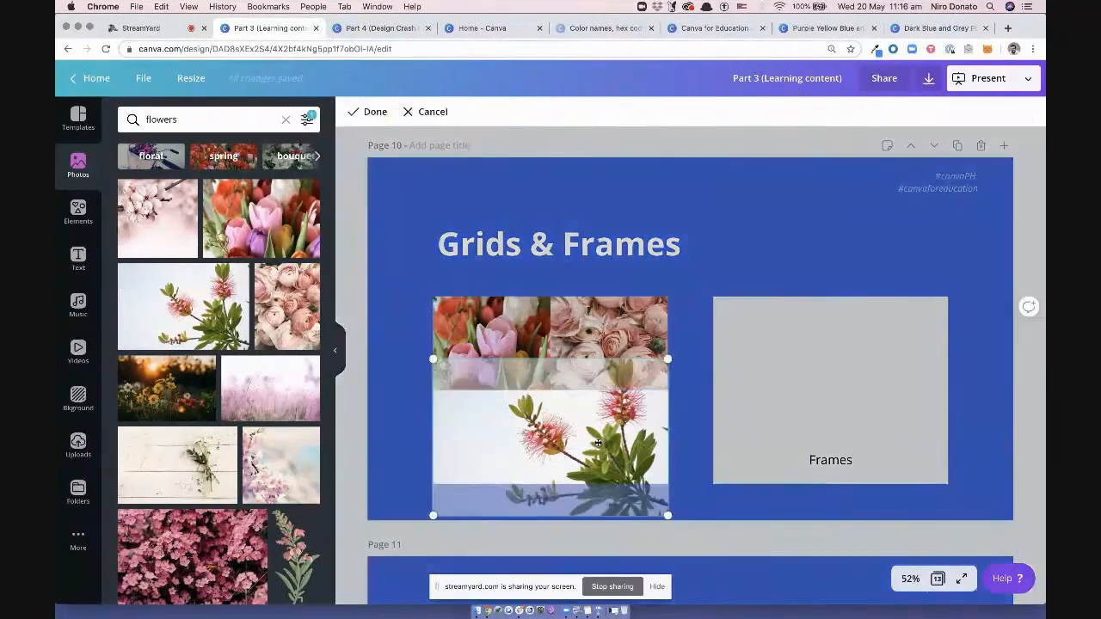
{"action": "mouse_move", "coordinate": [598, 437]}
{"action": "left_mouse_down"}
{"action": "mouse_move", "coordinate": [594, 458]}
{"action": "mouse_move", "coordinate": [590, 426]}
{"action": "left_mouse_up"}
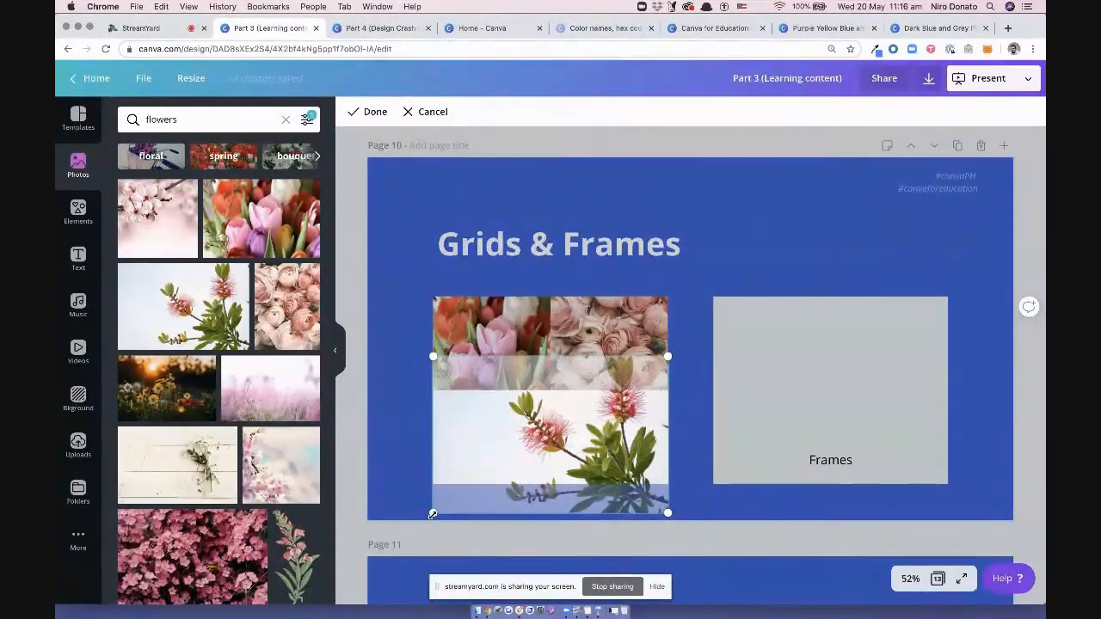
{"action": "left_click_drag", "start_coordinate": [433, 514], "coordinate": [364, 545]}
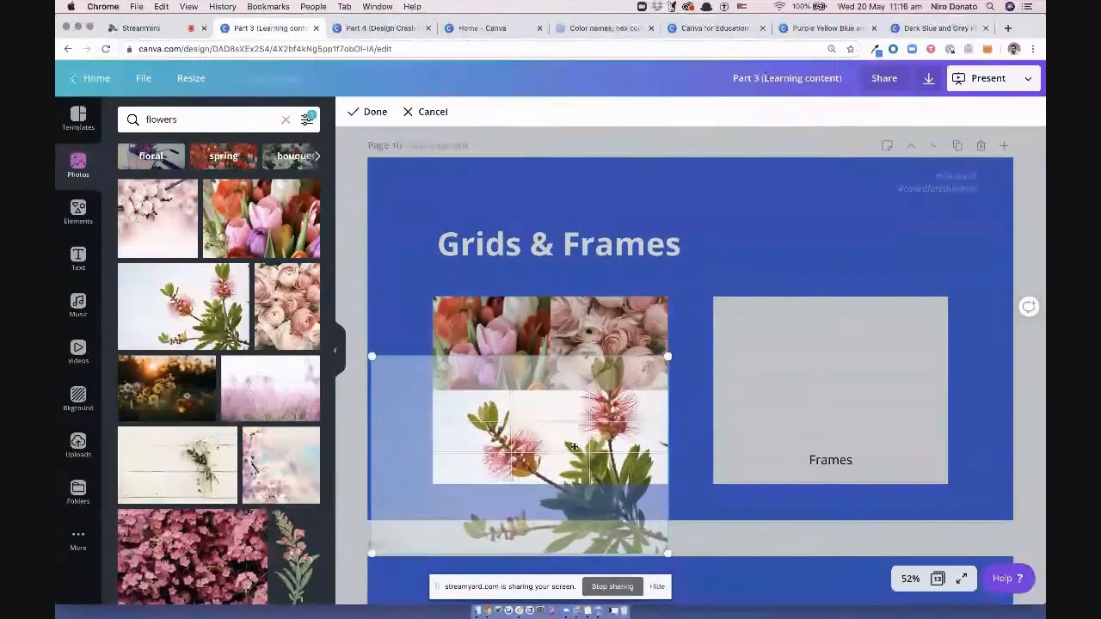
{"action": "left_click_drag", "start_coordinate": [565, 440], "coordinate": [565, 415]}
{"action": "key", "text": "Return"}
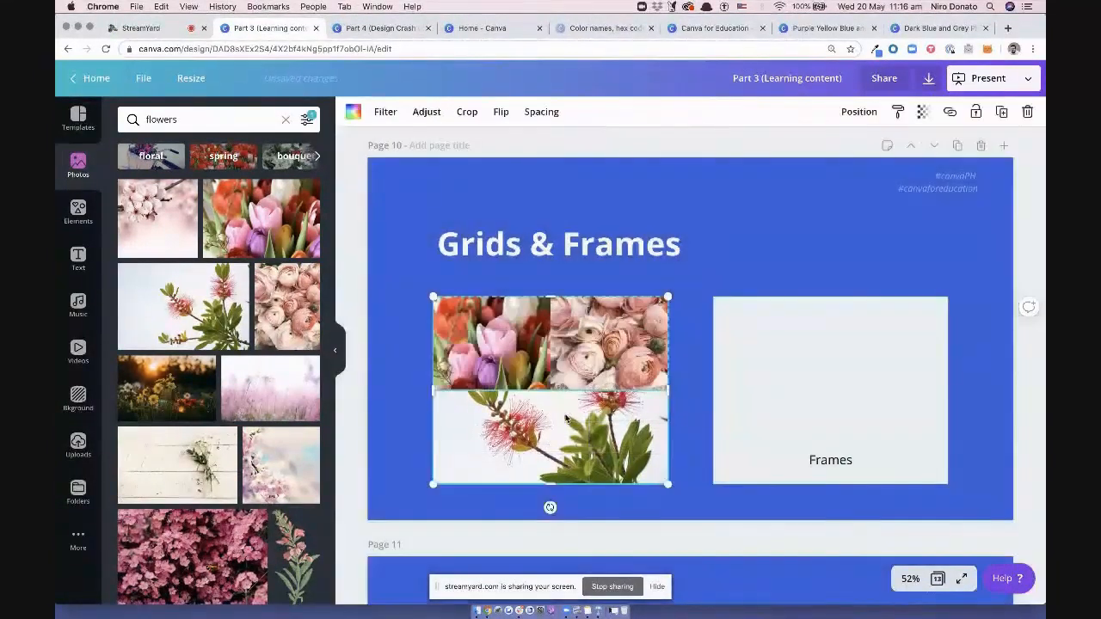
{"action": "left_click", "coordinate": [726, 269]}
Clear the "flowers" photo search and show the full collection of frames among the elements
{"action": "left_click", "coordinate": [746, 329]}
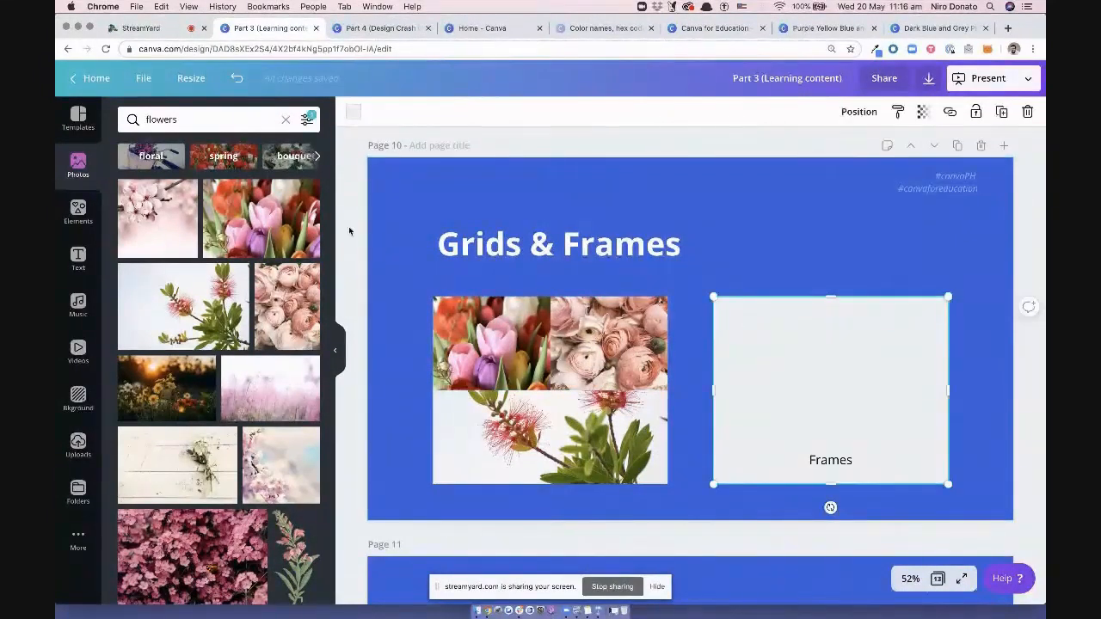
{"action": "left_click", "coordinate": [285, 119]}
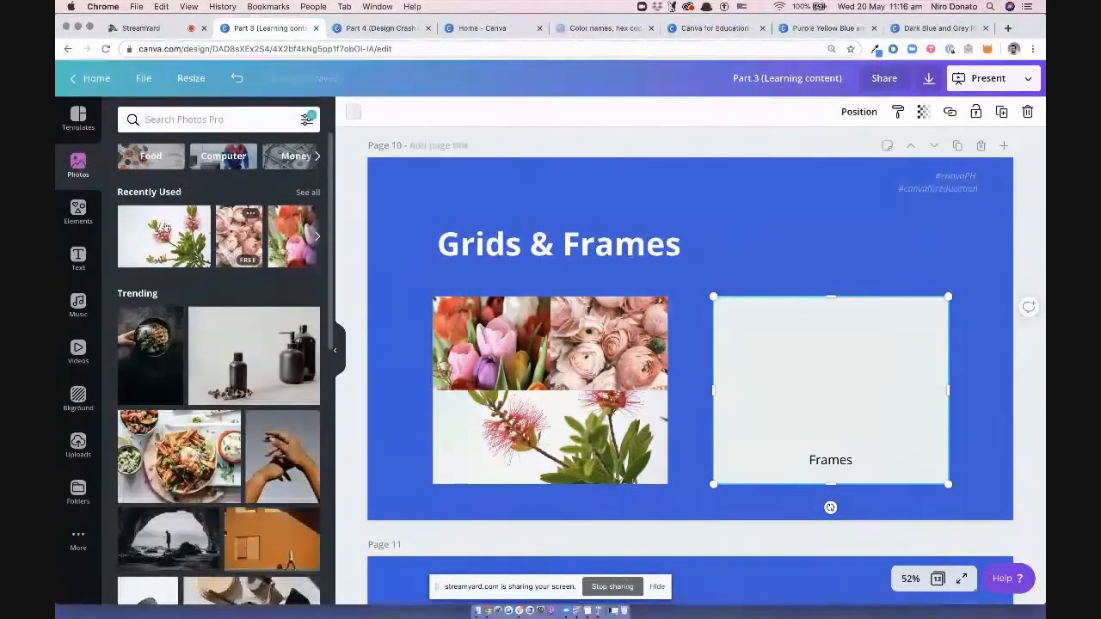
{"action": "left_click", "coordinate": [77, 210]}
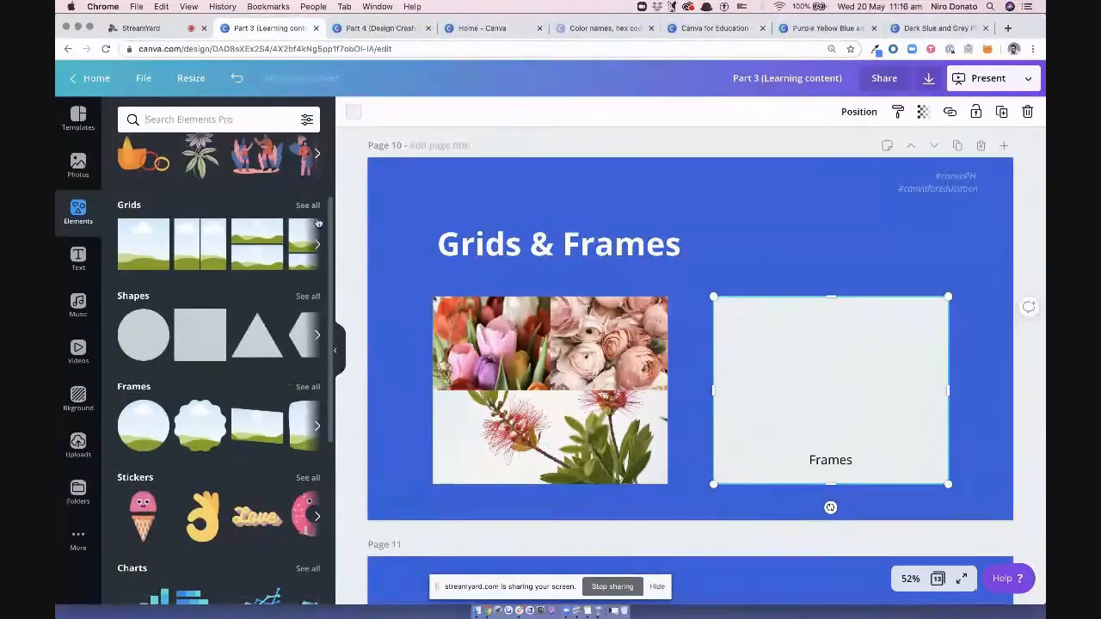
{"action": "left_click", "coordinate": [308, 386]}
Try the desktop computer frame over the "Frames" placeholder, and delete it
{"action": "left_click", "coordinate": [726, 256]}
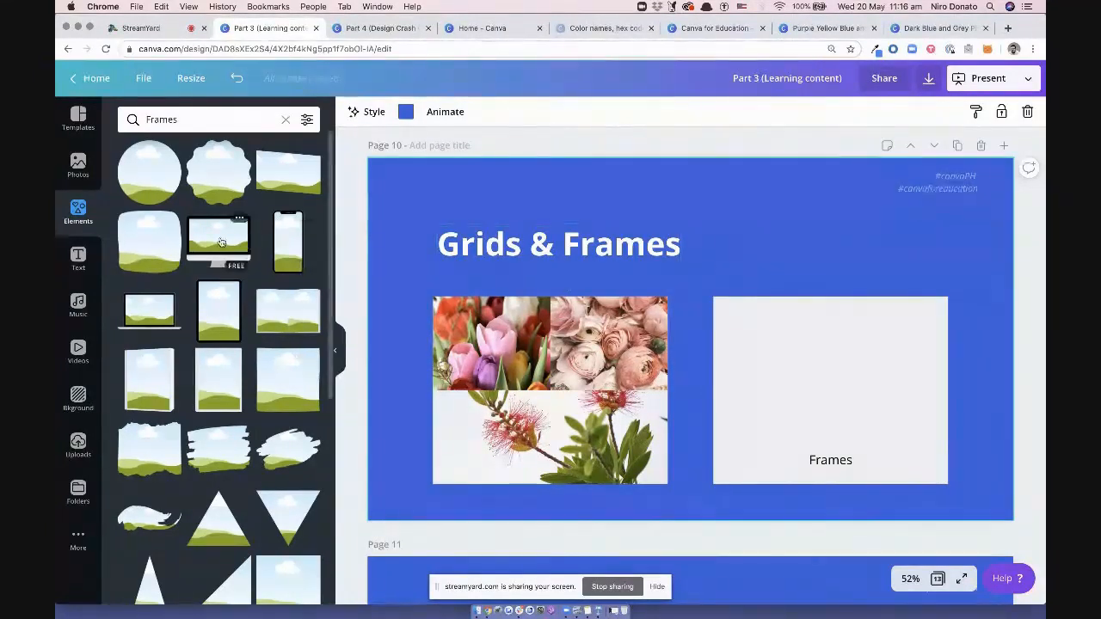
{"action": "left_click_drag", "start_coordinate": [220, 242], "coordinate": [920, 345]}
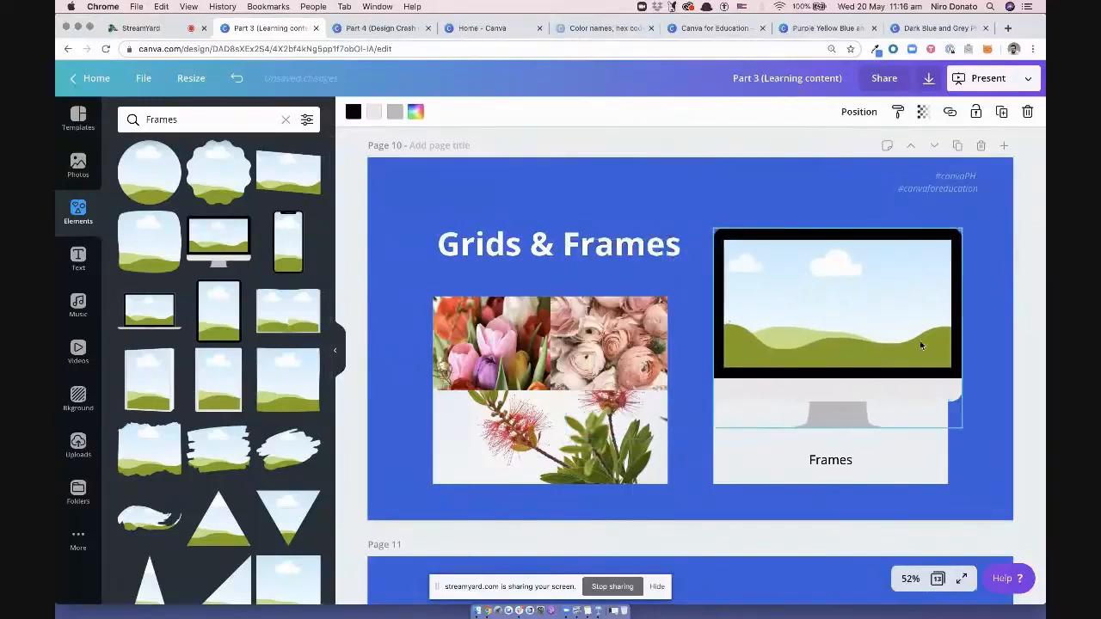
{"action": "key", "text": "Delete"}
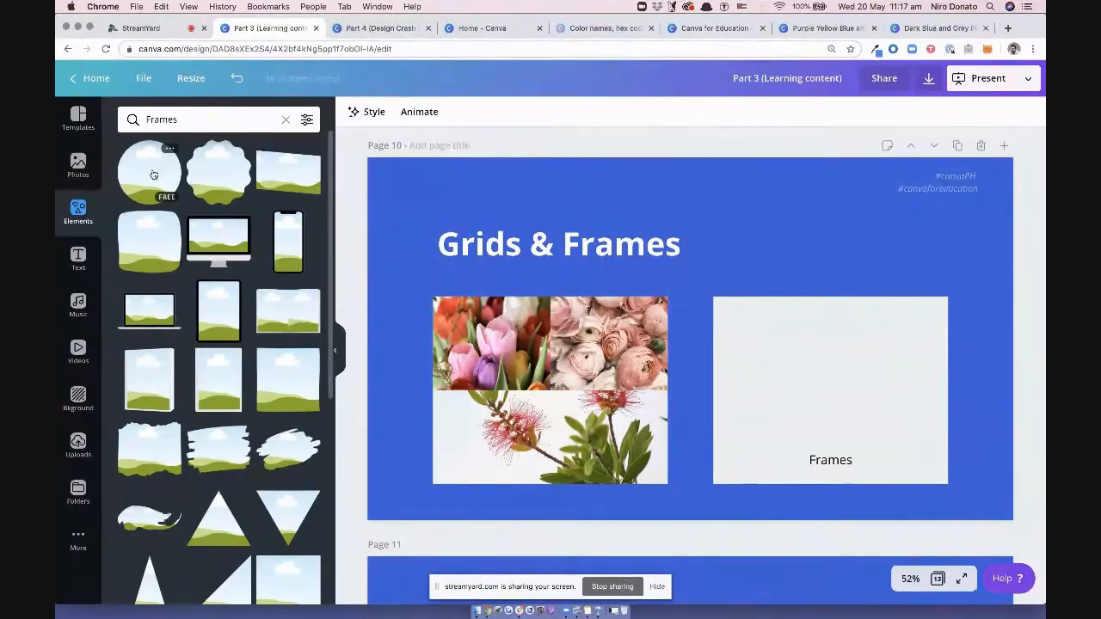
Add a circular frame, shrink it and place it in the left half of the "Frames" placeholder
{"action": "left_click", "coordinate": [153, 175]}
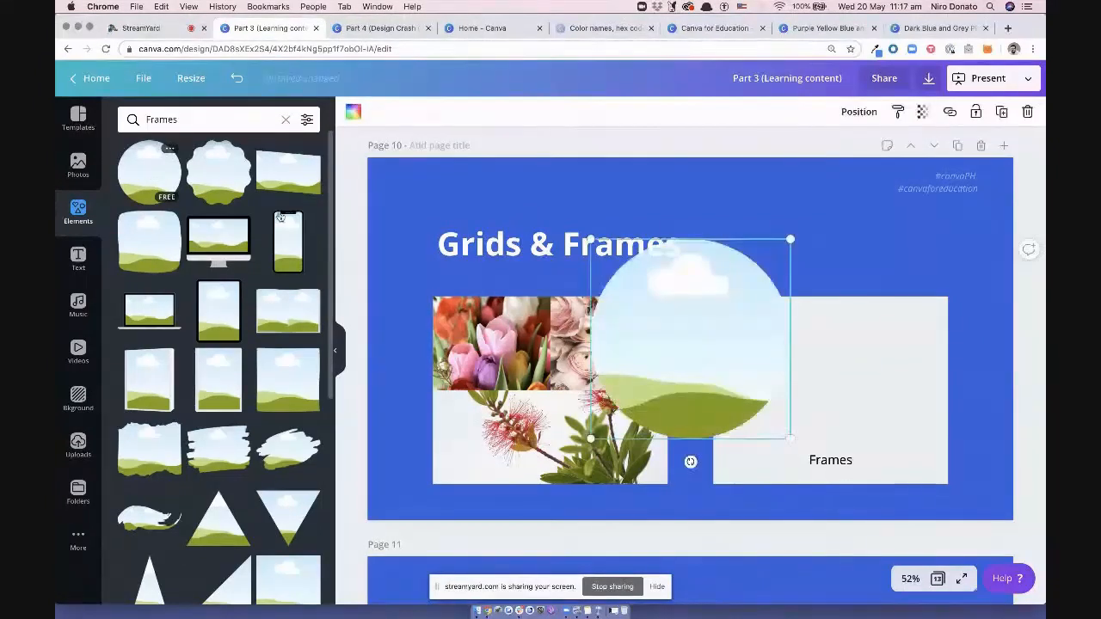
{"action": "left_click_drag", "start_coordinate": [655, 318], "coordinate": [791, 341]}
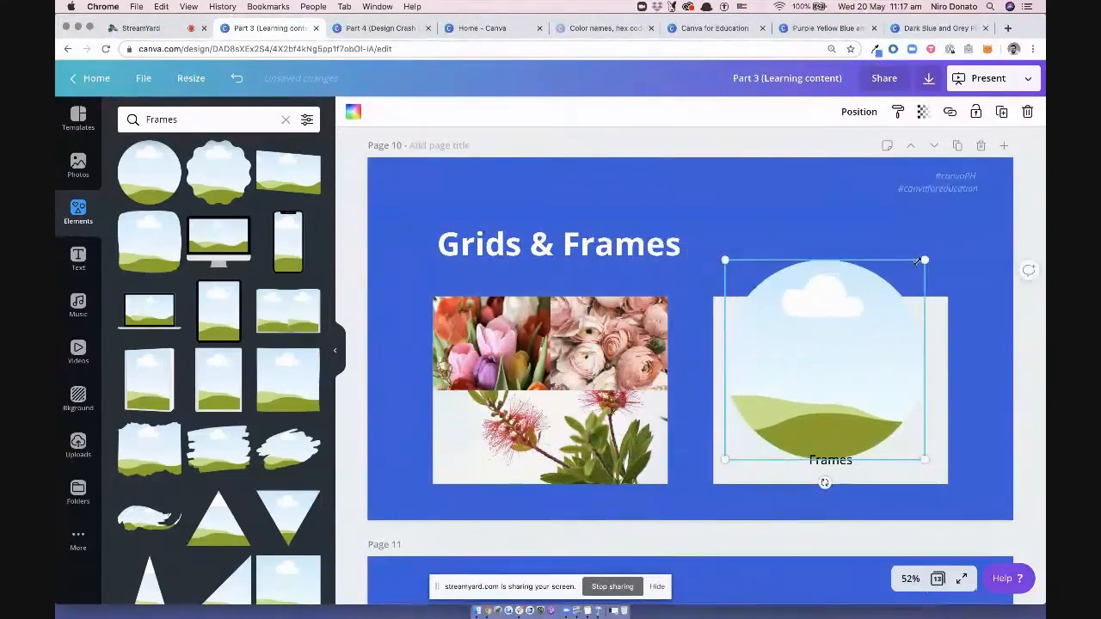
{"action": "left_click_drag", "start_coordinate": [924, 260], "coordinate": [809, 345]}
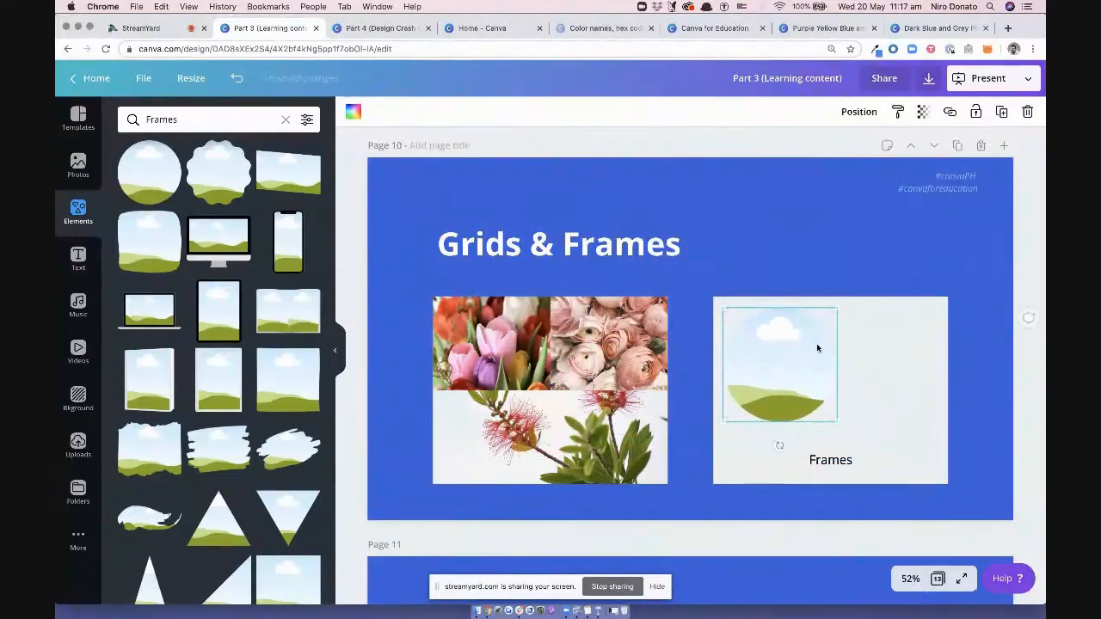
Fill the circular frame with the uploaded photo of the man leaning on a railing
{"action": "left_click", "coordinate": [78, 442]}
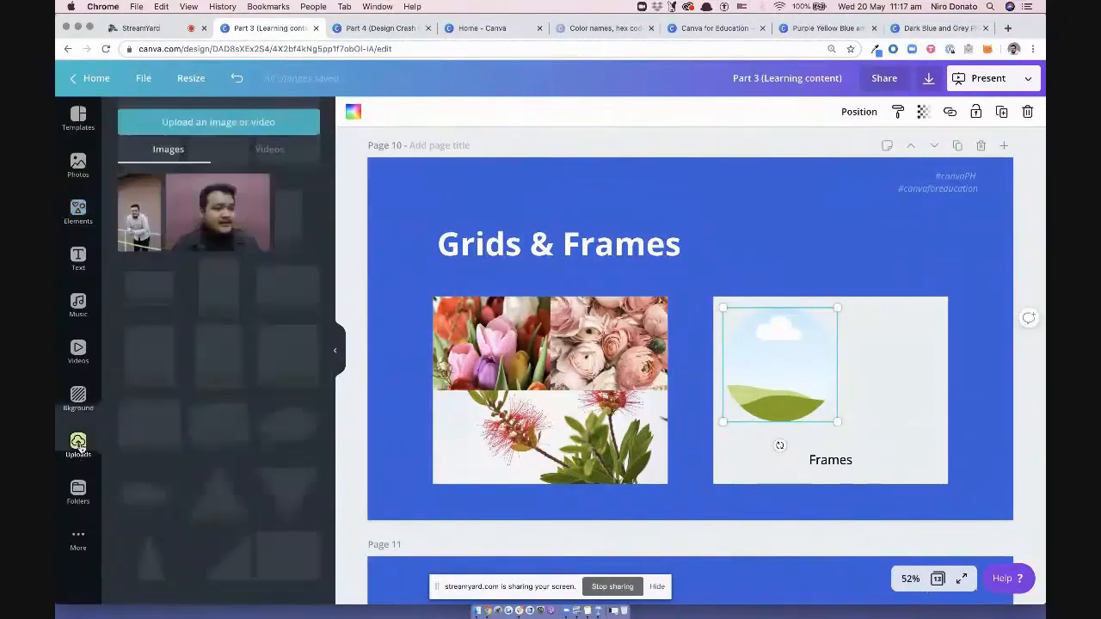
{"action": "left_click_drag", "start_coordinate": [142, 217], "coordinate": [758, 385]}
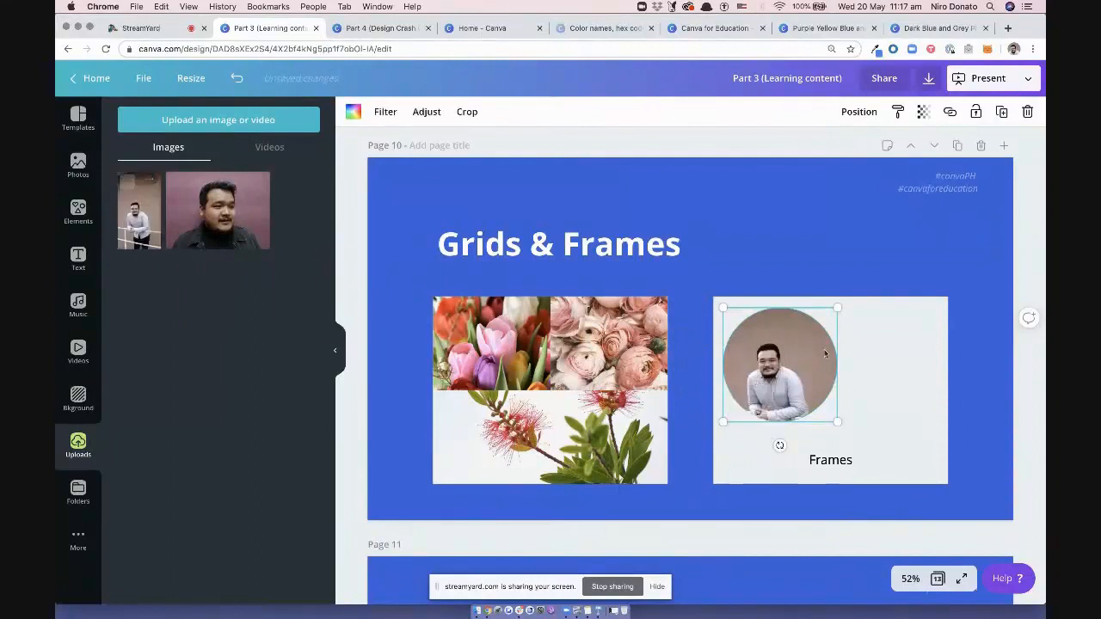
{"action": "left_click", "coordinate": [863, 346]}
Enlarge and reposition the portrait inside the circular frame so the man fills more of it, and apply the crop
{"action": "double_click", "coordinate": [785, 374]}
{"action": "left_click_drag", "start_coordinate": [836, 263], "coordinate": [870, 203]}
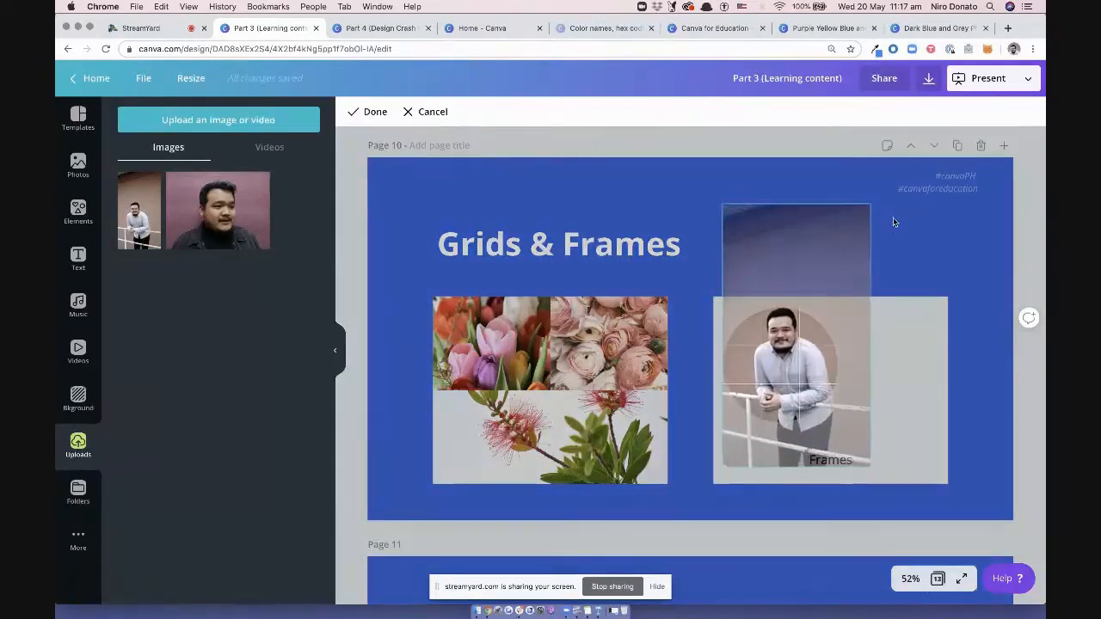
{"action": "left_click_drag", "start_coordinate": [806, 325], "coordinate": [802, 340]}
{"action": "double_click", "coordinate": [802, 342]}
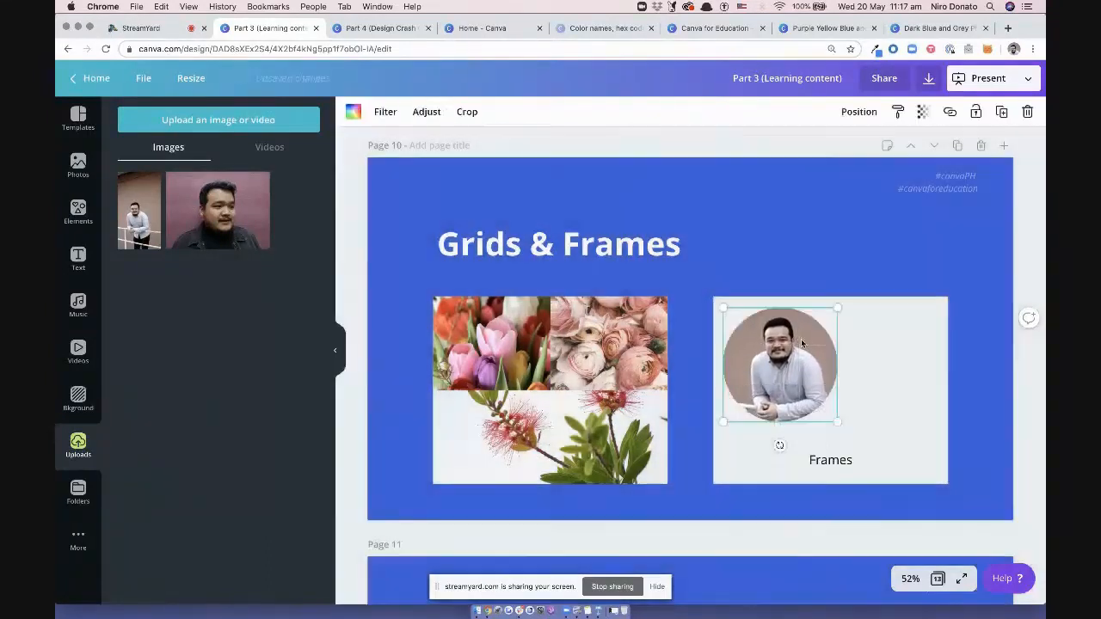
{"action": "left_click", "coordinate": [856, 362]}
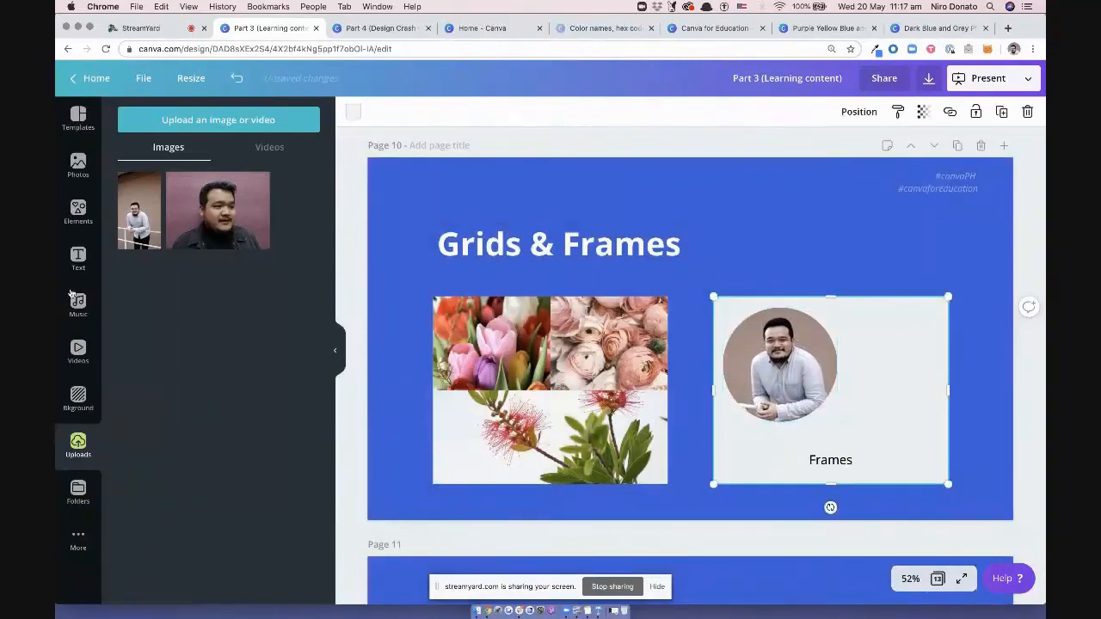
Add the letter A frame from the frames collection and move it to the right of the circular portrait
{"action": "left_click", "coordinate": [78, 165]}
{"action": "left_click", "coordinate": [79, 210]}
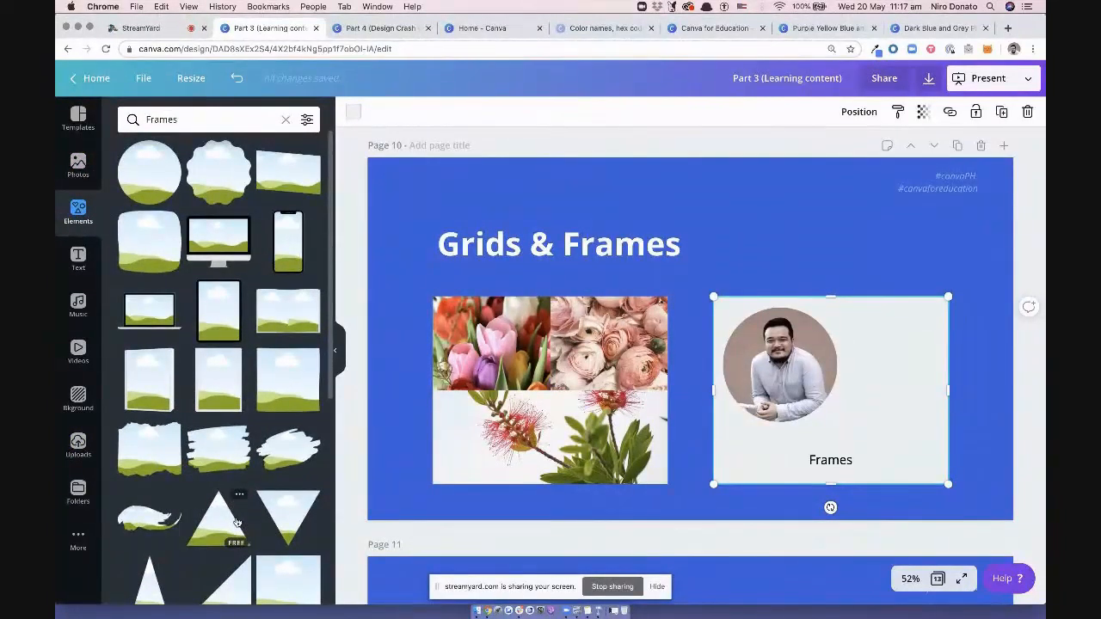
{"action": "scroll", "coordinate": [236, 522], "scroll_direction": "down", "scroll_amount": 10}
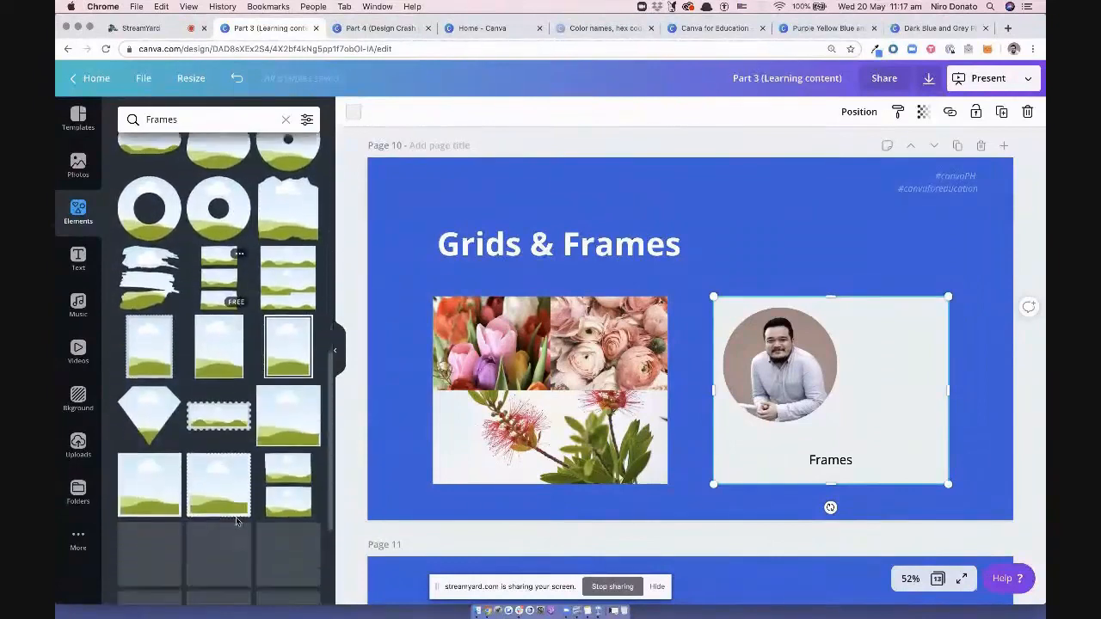
{"action": "scroll", "coordinate": [237, 522], "scroll_direction": "down", "scroll_amount": 10}
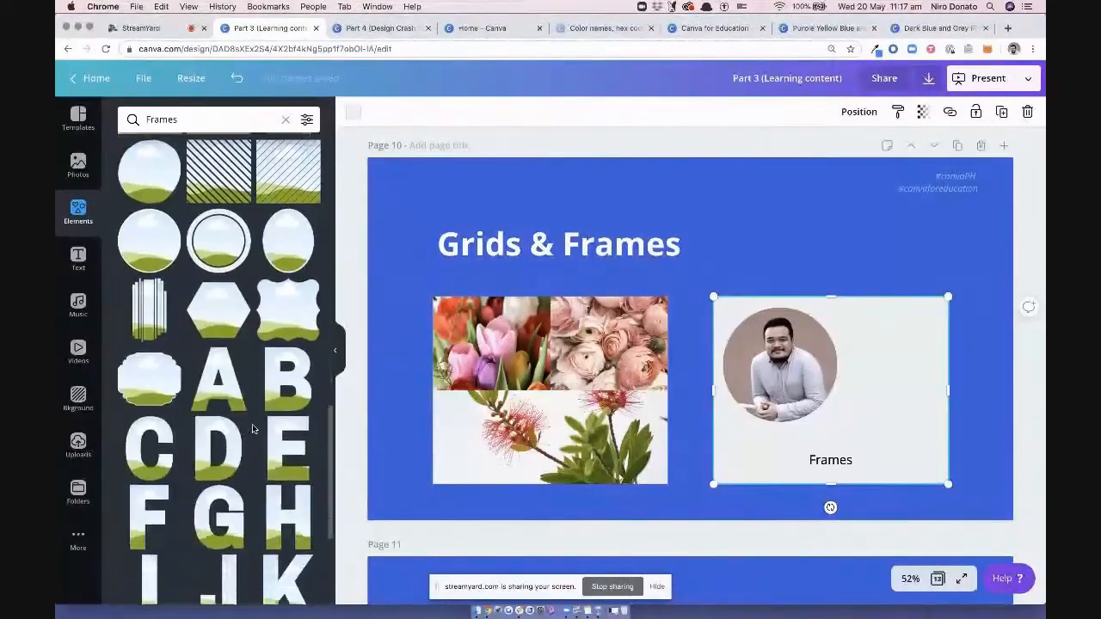
{"action": "scroll", "coordinate": [253, 427], "scroll_direction": "down", "scroll_amount": 5}
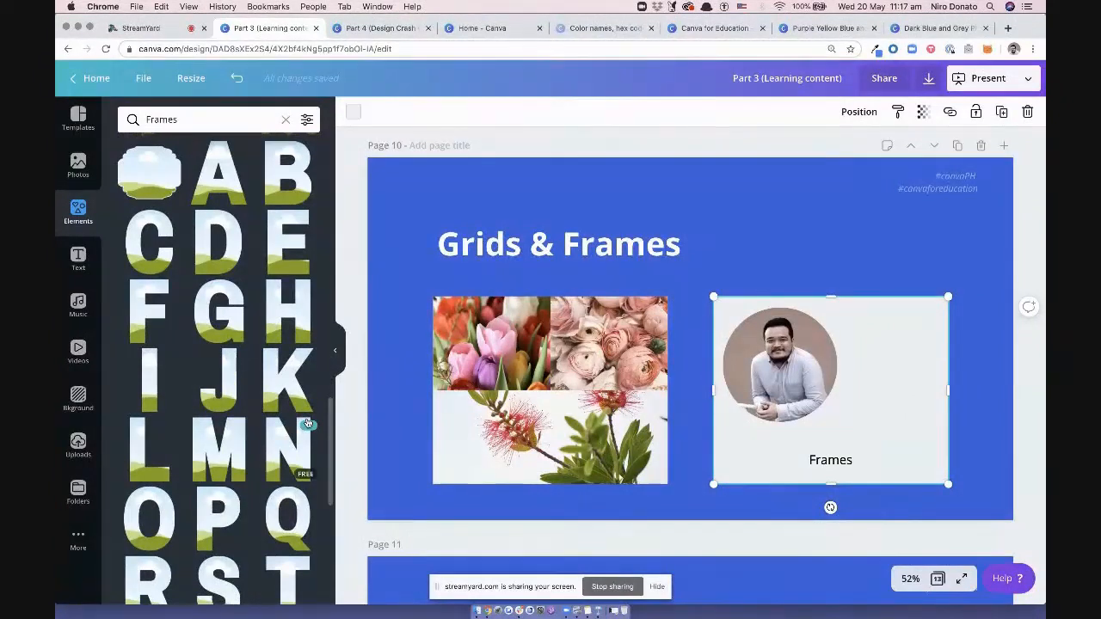
{"action": "left_click", "coordinate": [232, 194]}
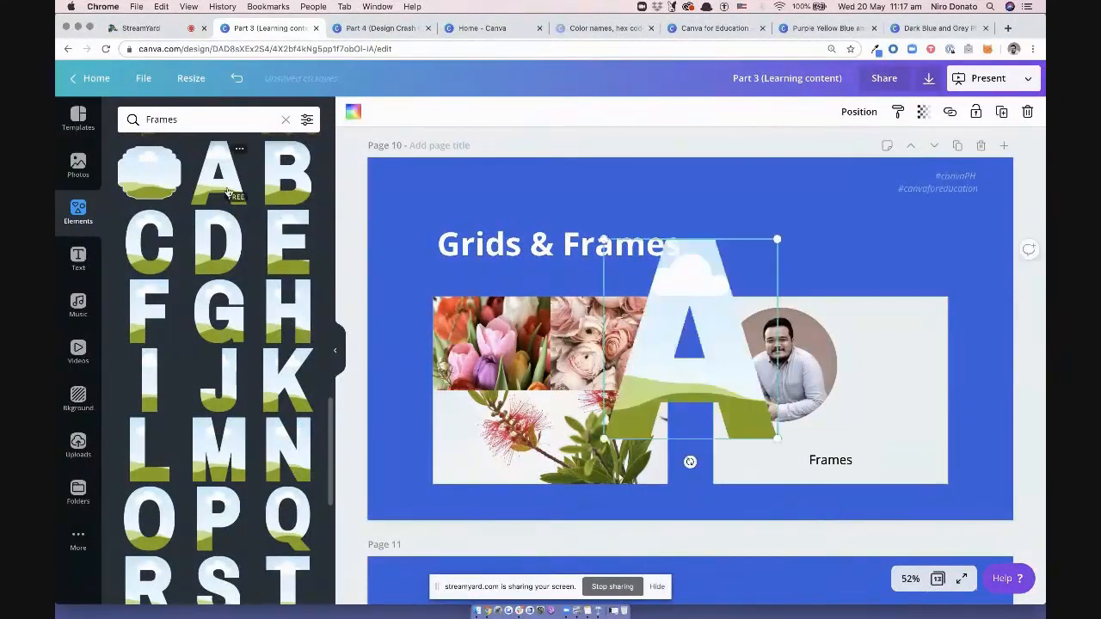
{"action": "left_click_drag", "start_coordinate": [734, 370], "coordinate": [960, 364]}
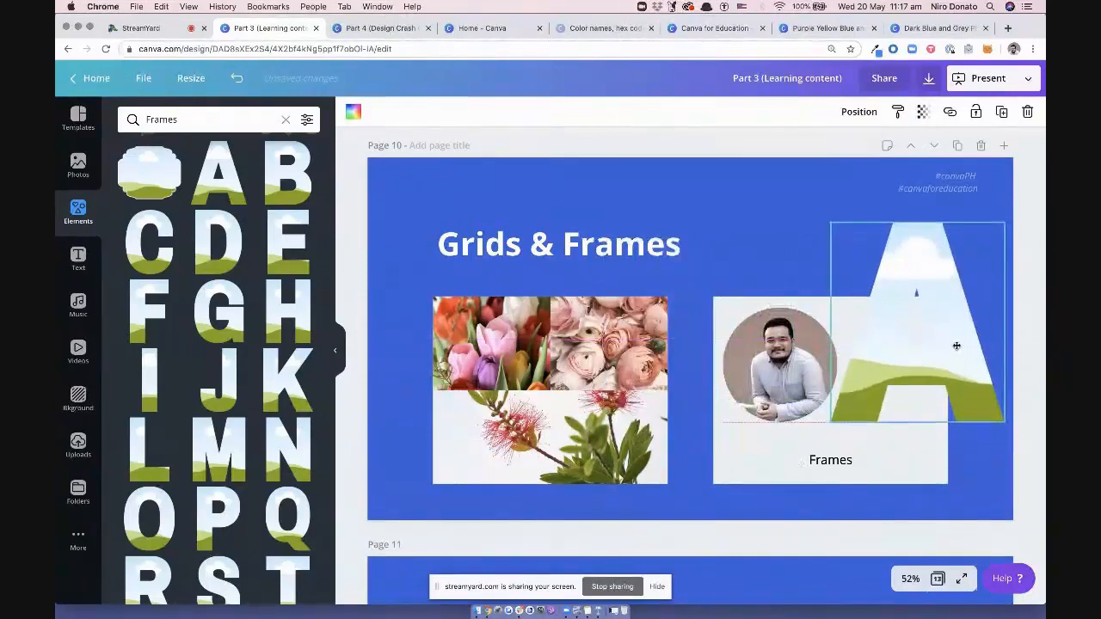
Search the photo library for "water" and fill the letter A frame with the dark blue splash photo
{"action": "left_click", "coordinate": [78, 165]}
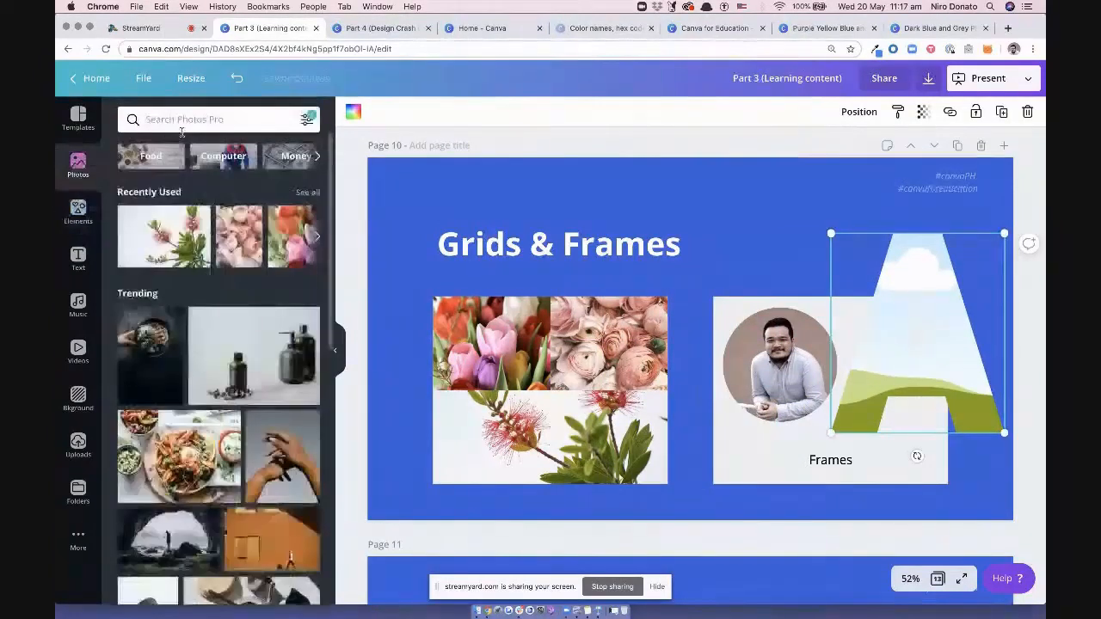
{"action": "left_click", "coordinate": [195, 122]}
{"action": "type", "text": "water"}
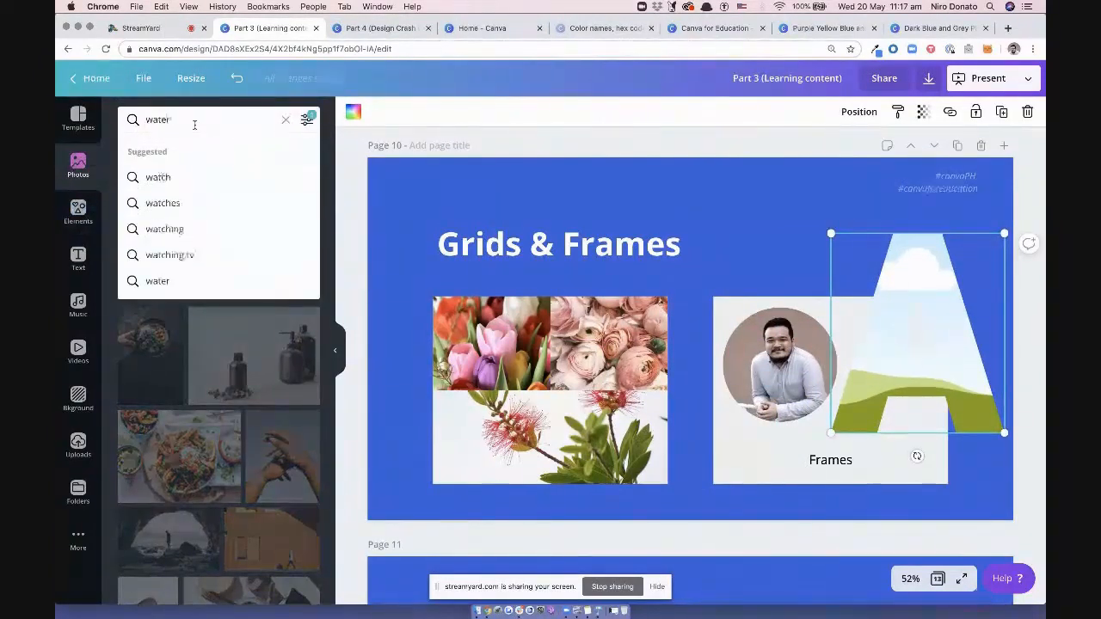
{"action": "key", "text": "Return"}
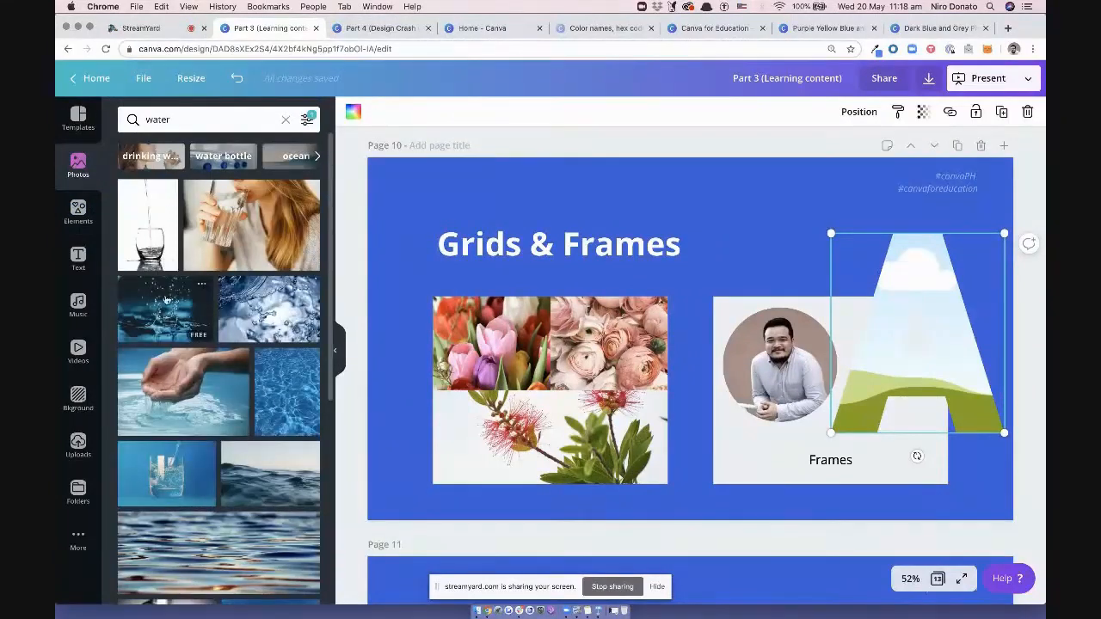
{"action": "left_click_drag", "start_coordinate": [164, 316], "coordinate": [917, 336]}
{"action": "left_click", "coordinate": [804, 250]}
{"action": "left_click", "coordinate": [899, 340]}
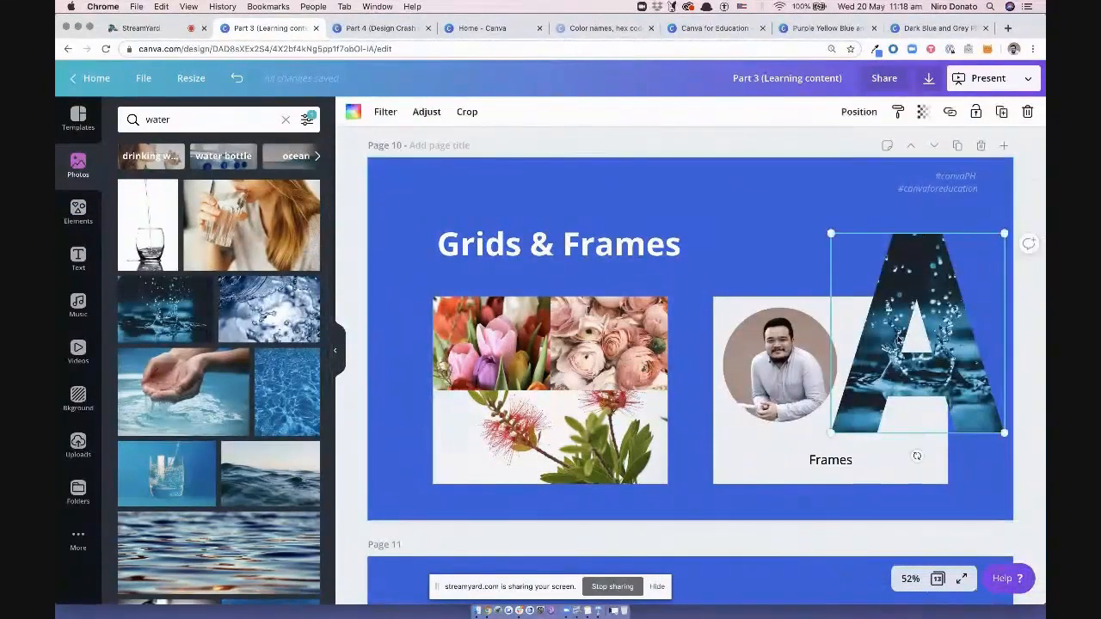
Shrink the letter A frame, place it beside the circular portrait inside the "Frames" placeholder and go to page 11
{"action": "left_click_drag", "start_coordinate": [1012, 435], "coordinate": [860, 315]}
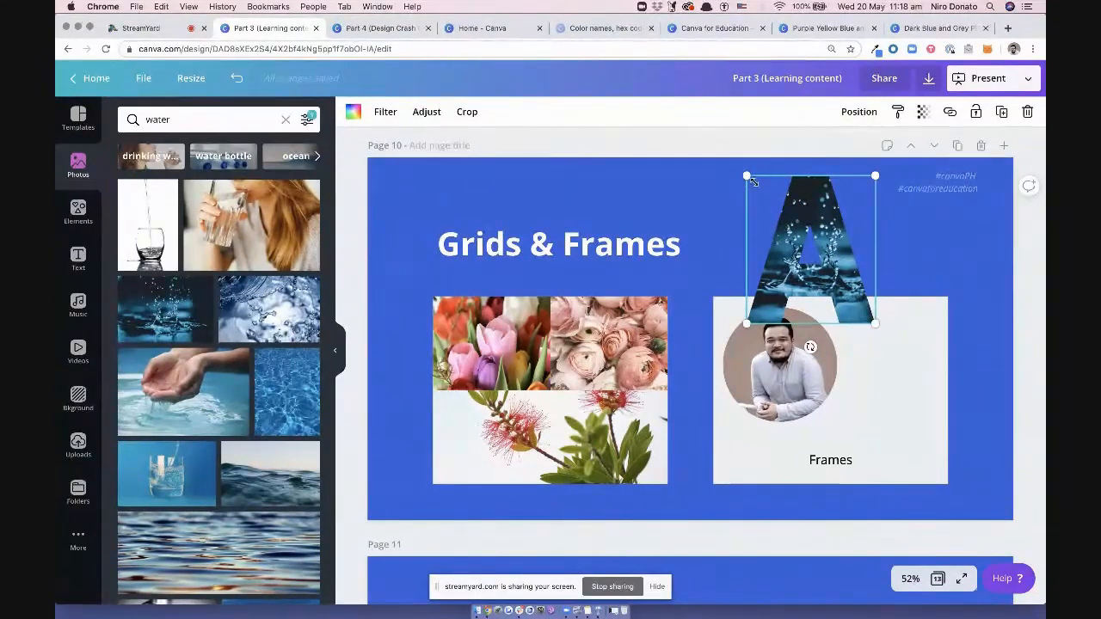
{"action": "left_click_drag", "start_coordinate": [758, 192], "coordinate": [888, 341]}
{"action": "left_click", "coordinate": [852, 243]}
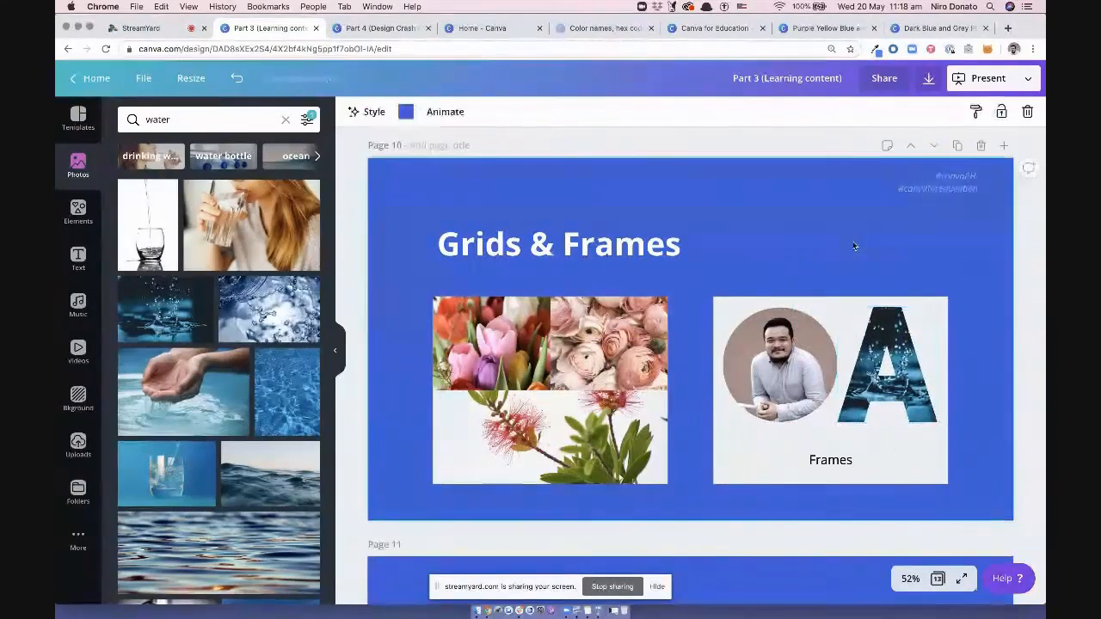
{"action": "scroll", "coordinate": [853, 246], "scroll_direction": "down", "scroll_amount": 5}
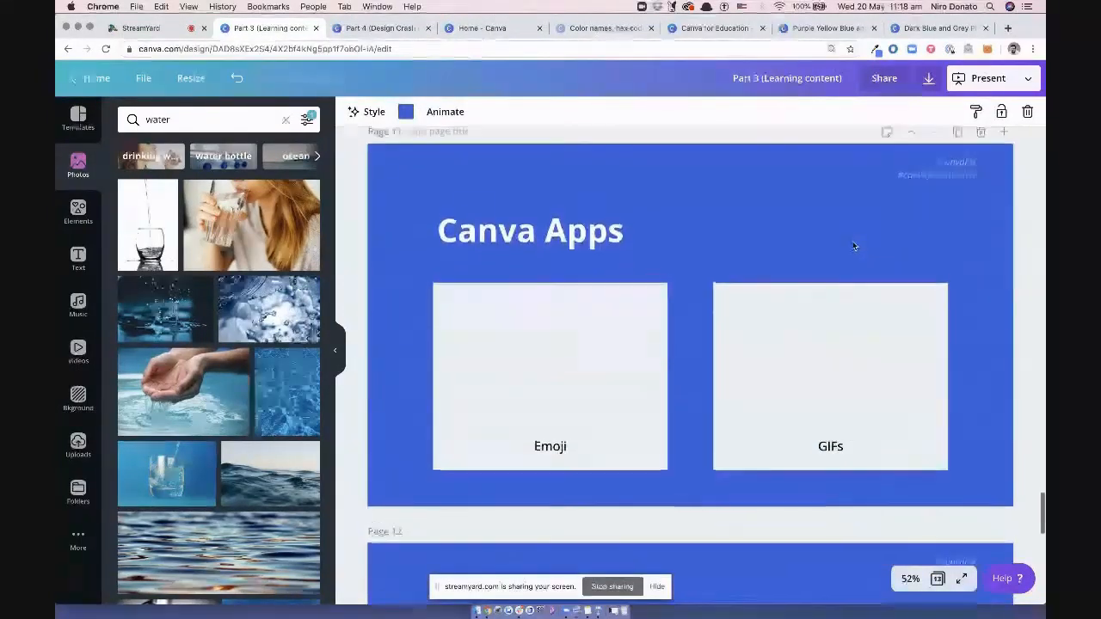